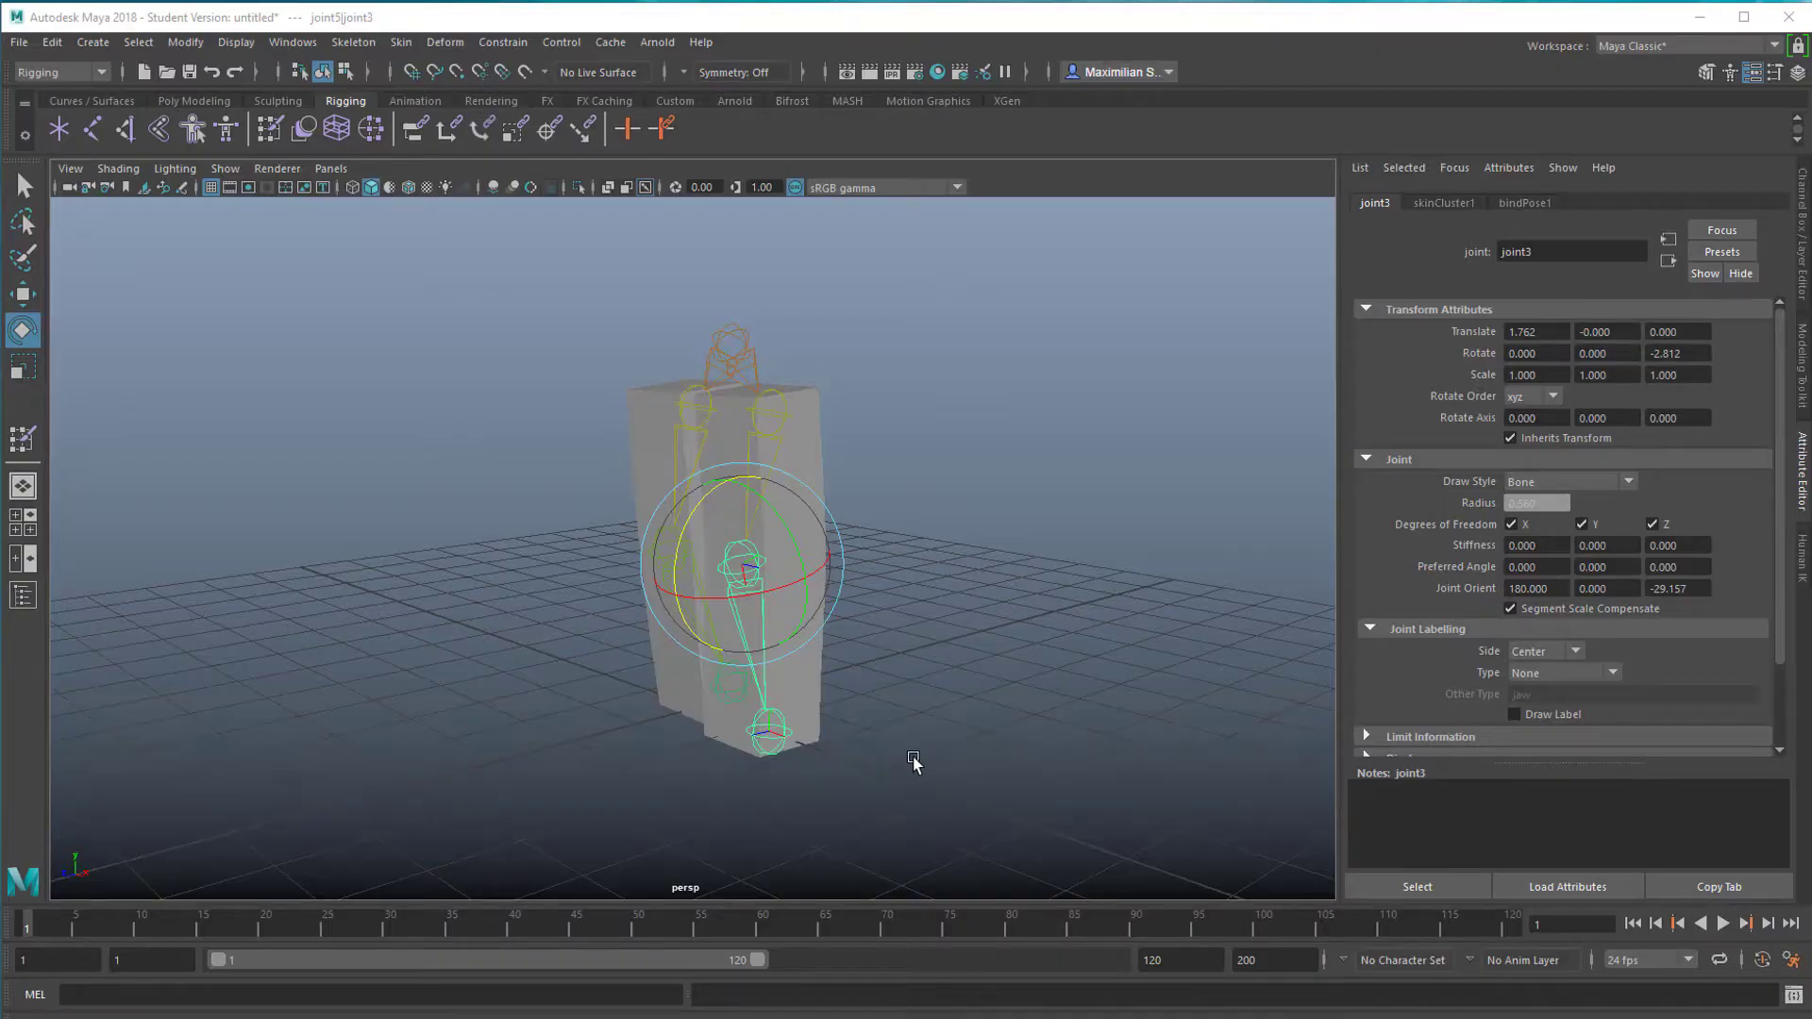
Step: Inspect the skinned two-leg rig and rotate a knee joint back and forth to see how the leg box bends
left_click_drag(930, 762, 1258, 660, "alt")
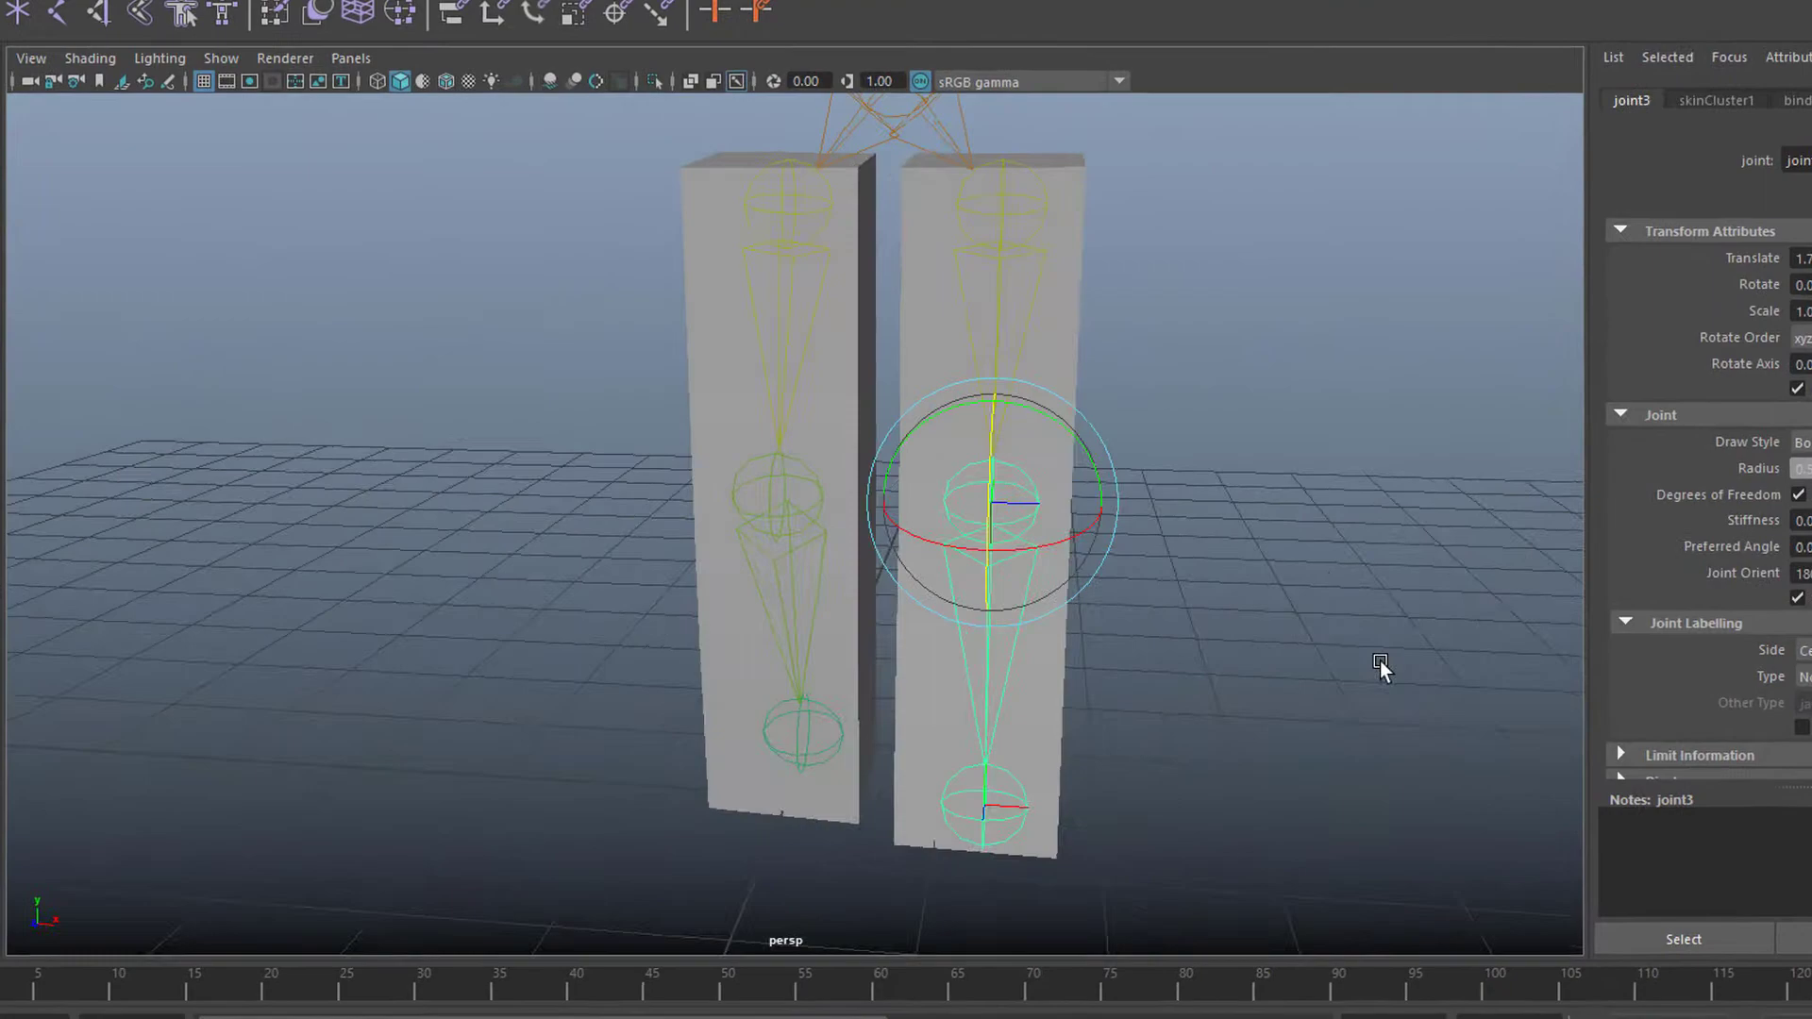
left_click_drag(1379, 660, 1436, 726, "alt")
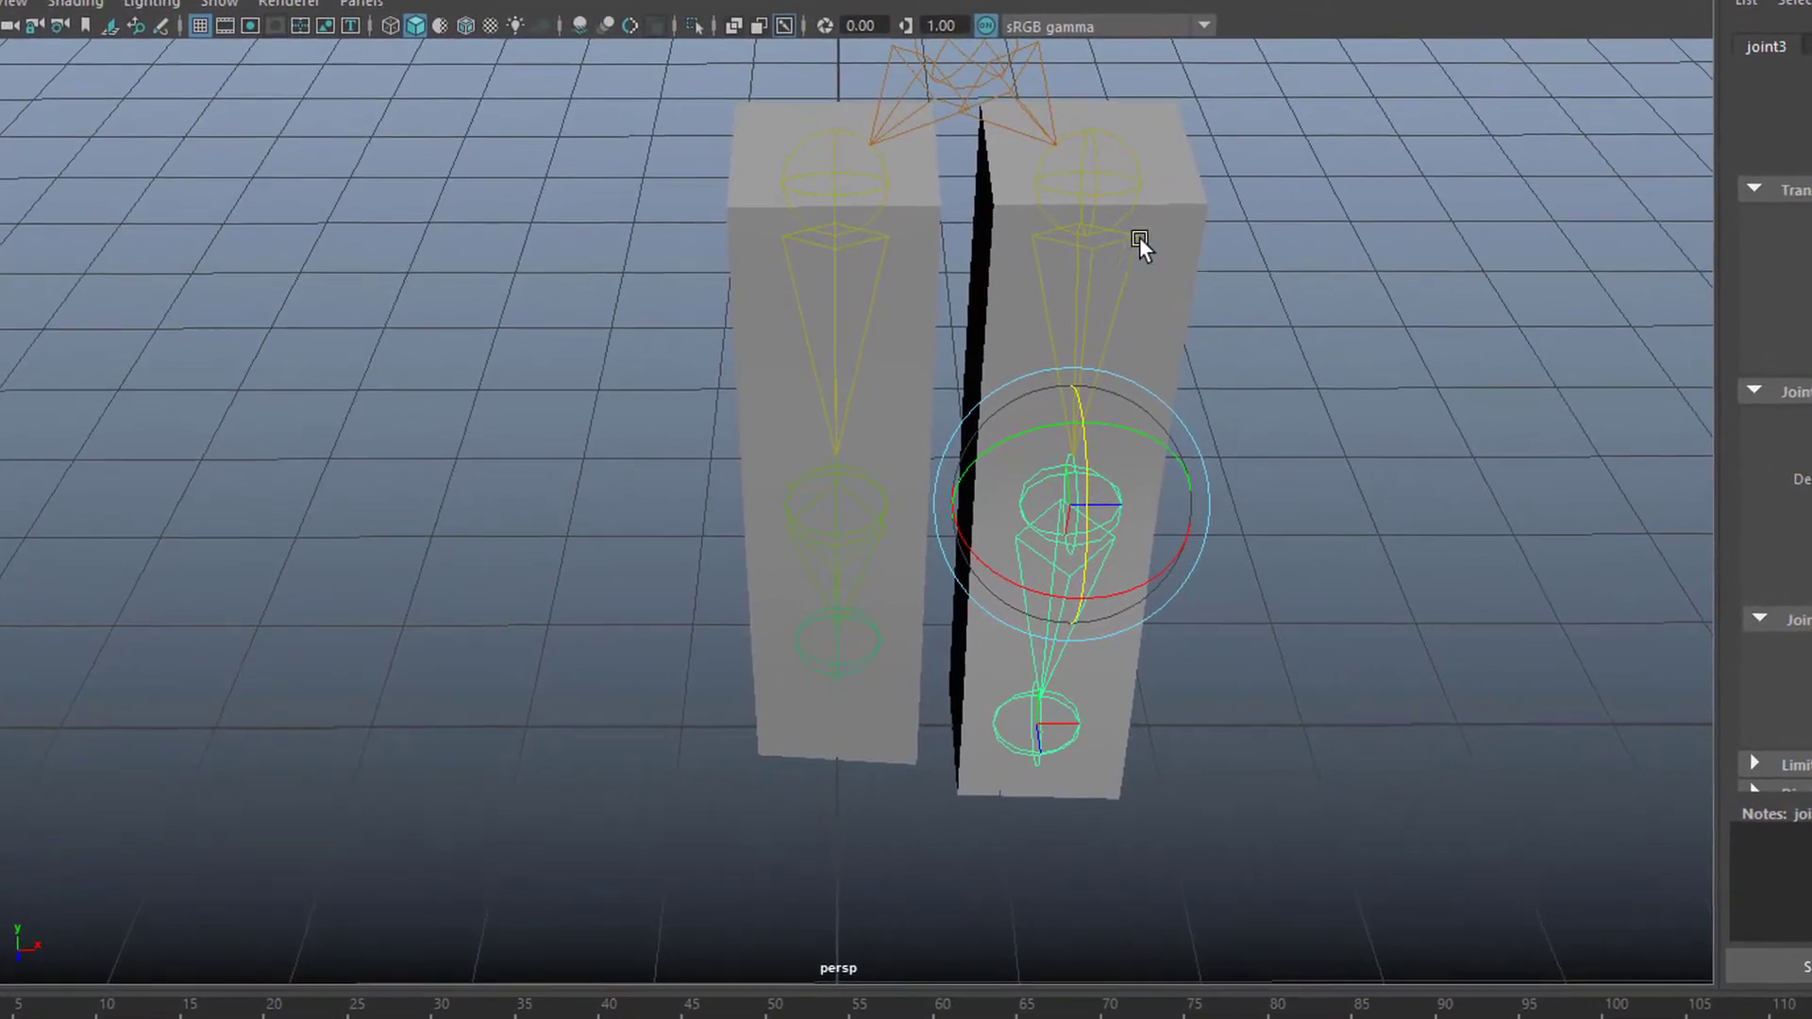
left_click_drag(1246, 621, 1347, 761, "alt")
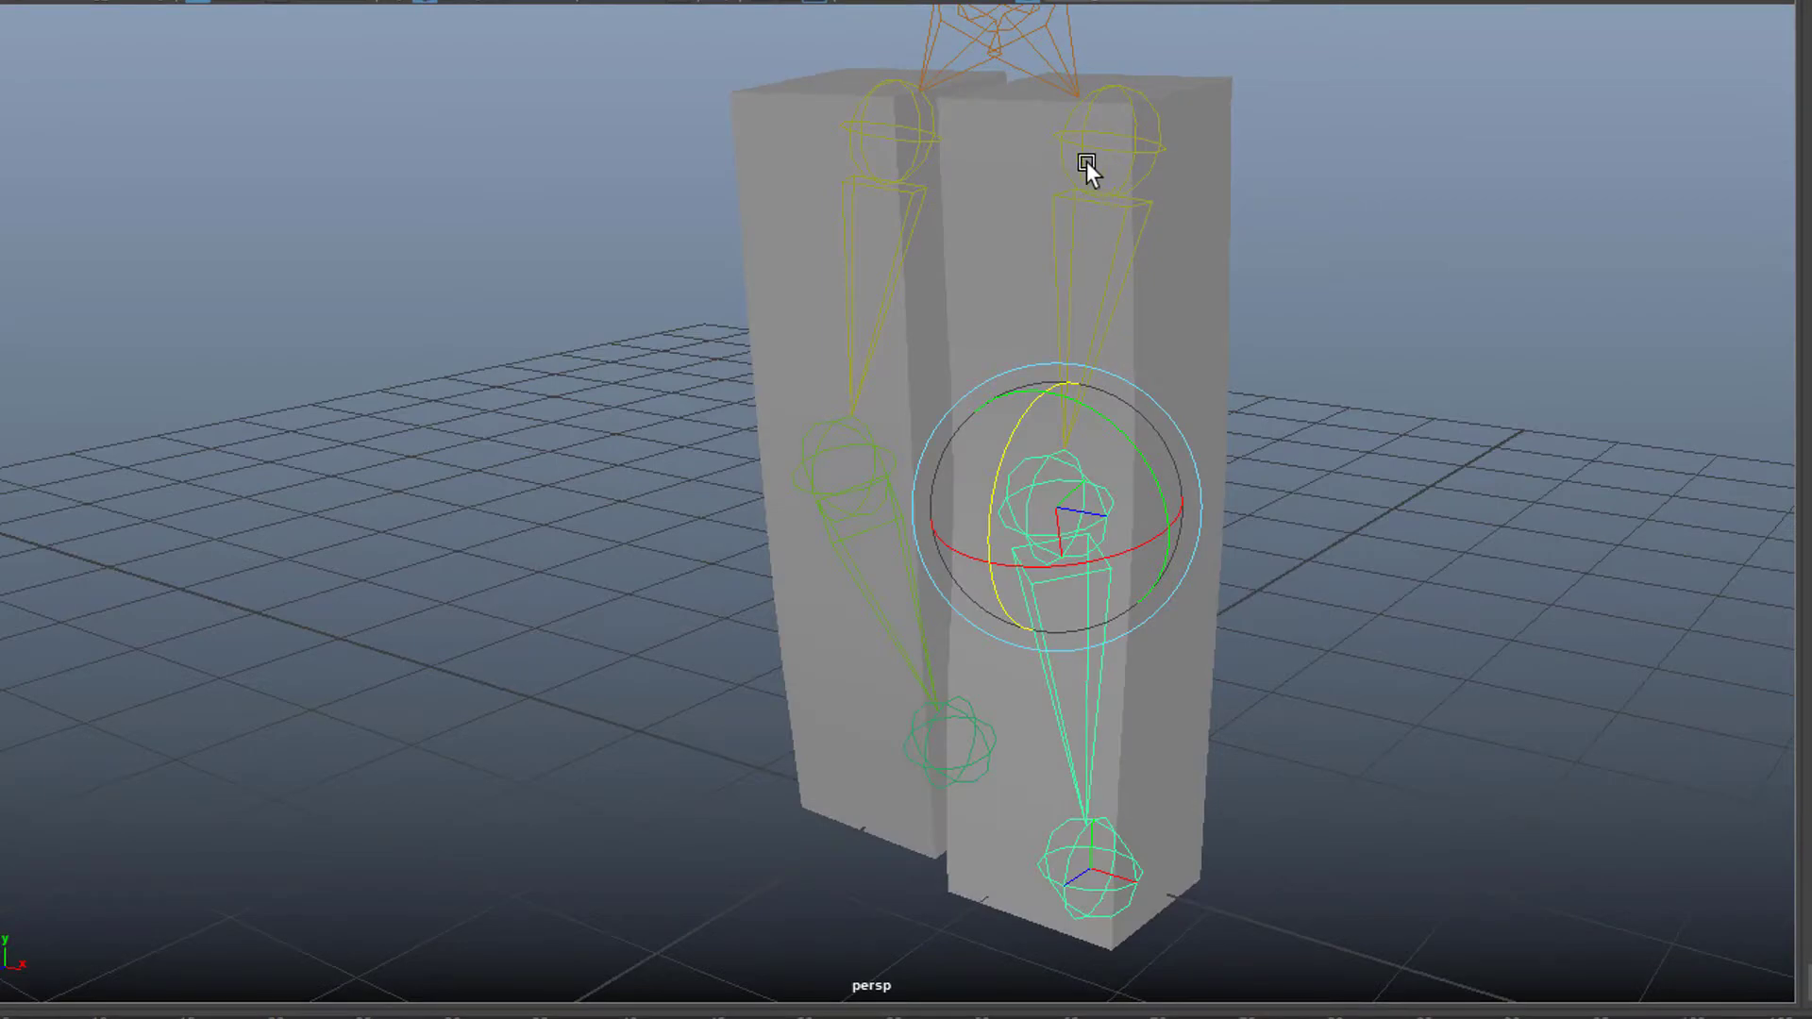
mouse_move(1168, 762)
left_mouse_down("alt")
mouse_move(1268, 768)
mouse_move(1411, 742)
mouse_move(1192, 800)
mouse_move(1095, 771)
mouse_move(1294, 768)
mouse_move(1096, 785)
mouse_move(1085, 752)
mouse_move(1199, 750)
left_mouse_up("alt")
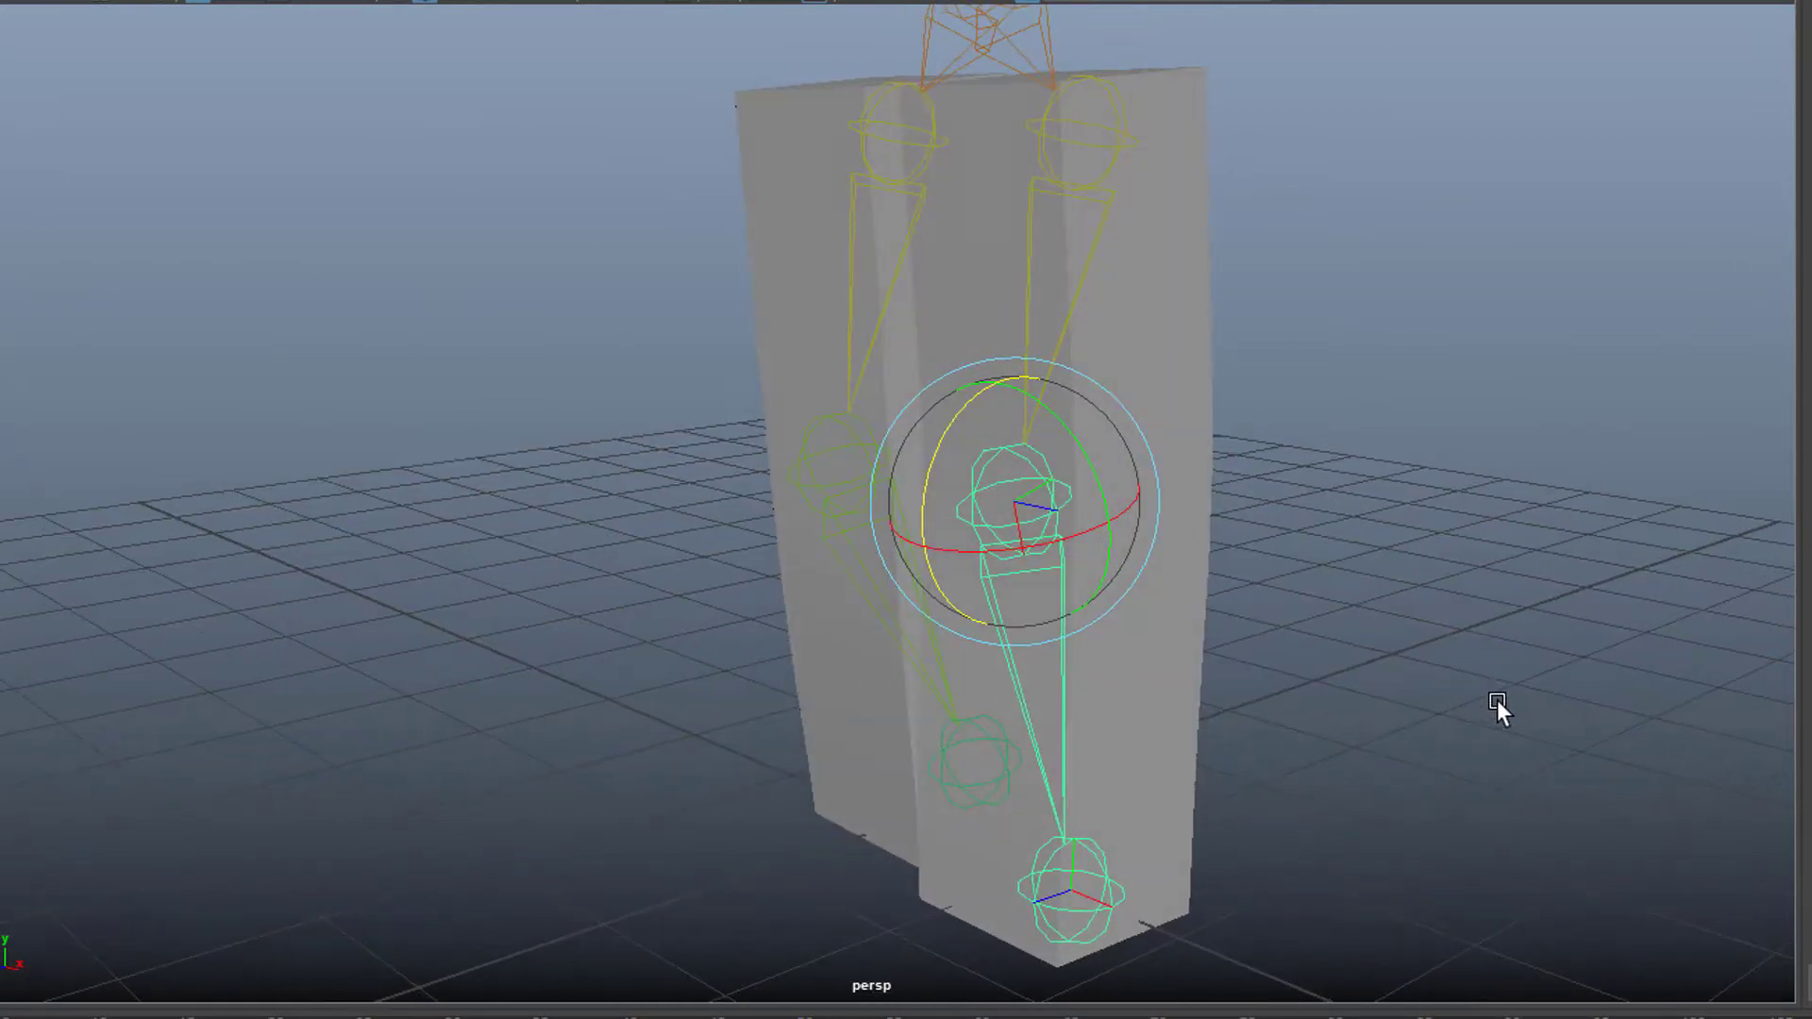
left_click_drag(1496, 701, 1249, 701, "alt")
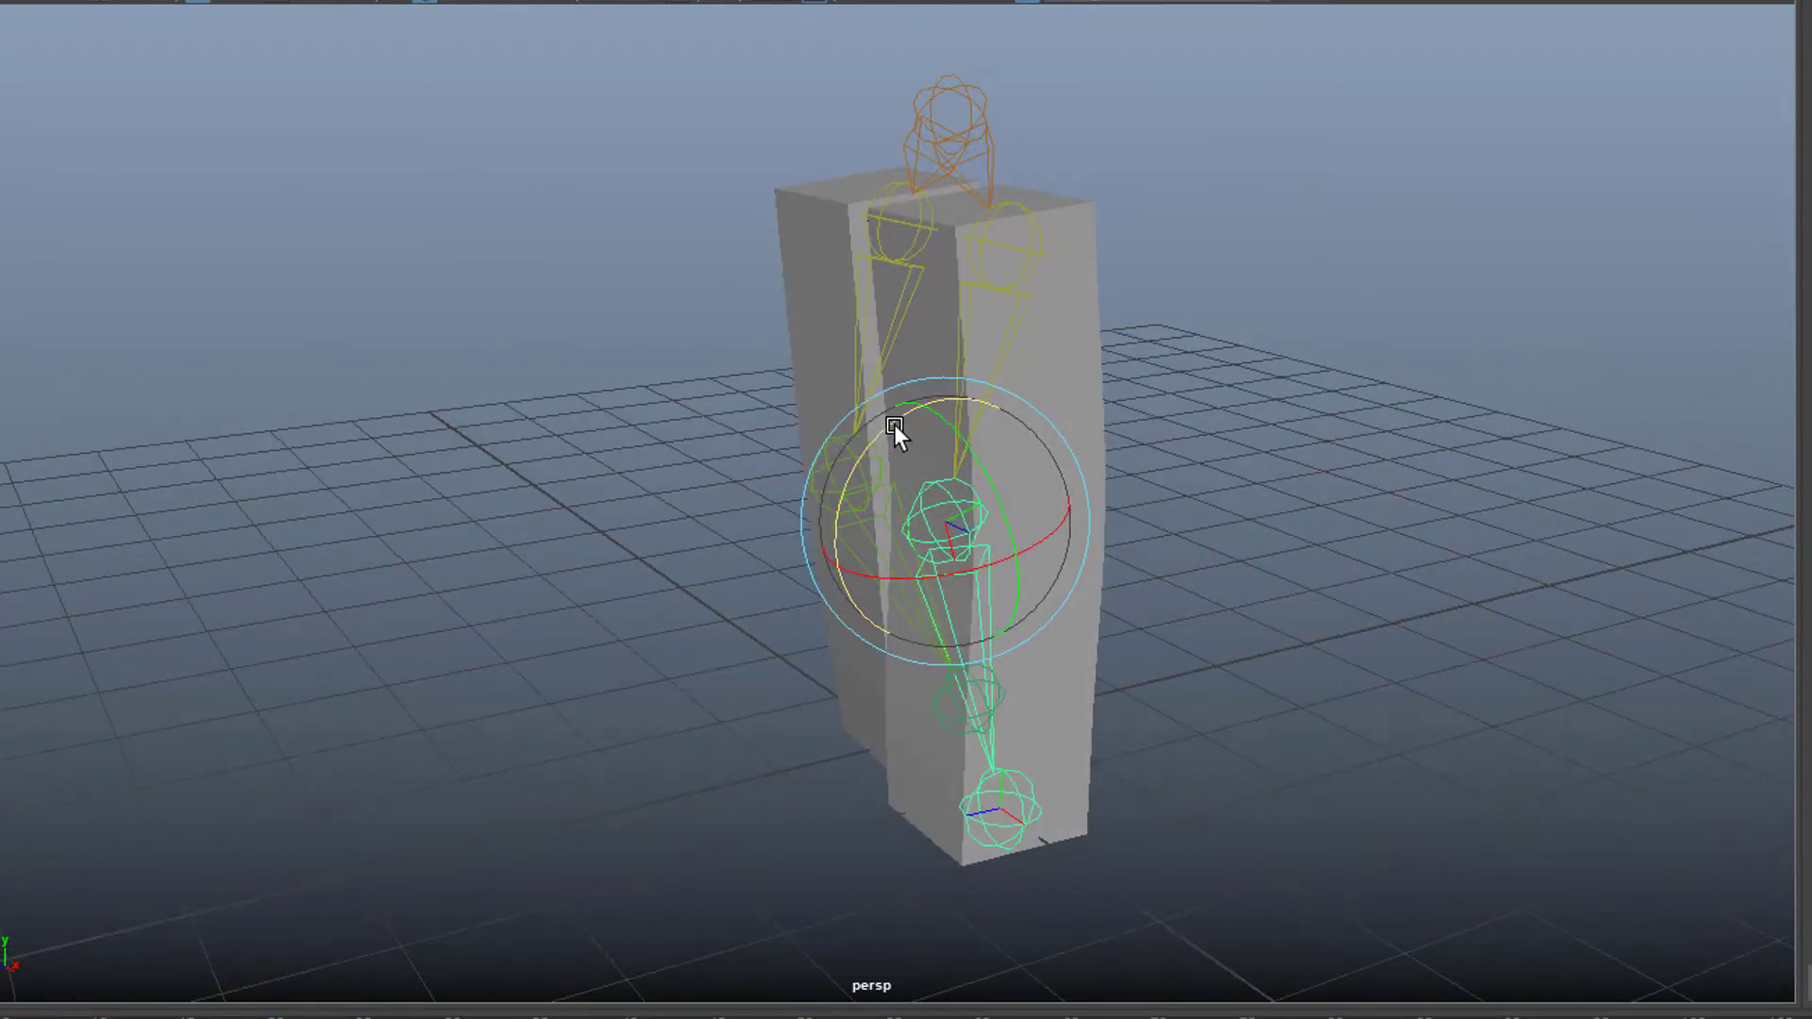
left_click_drag(893, 423, 920, 453)
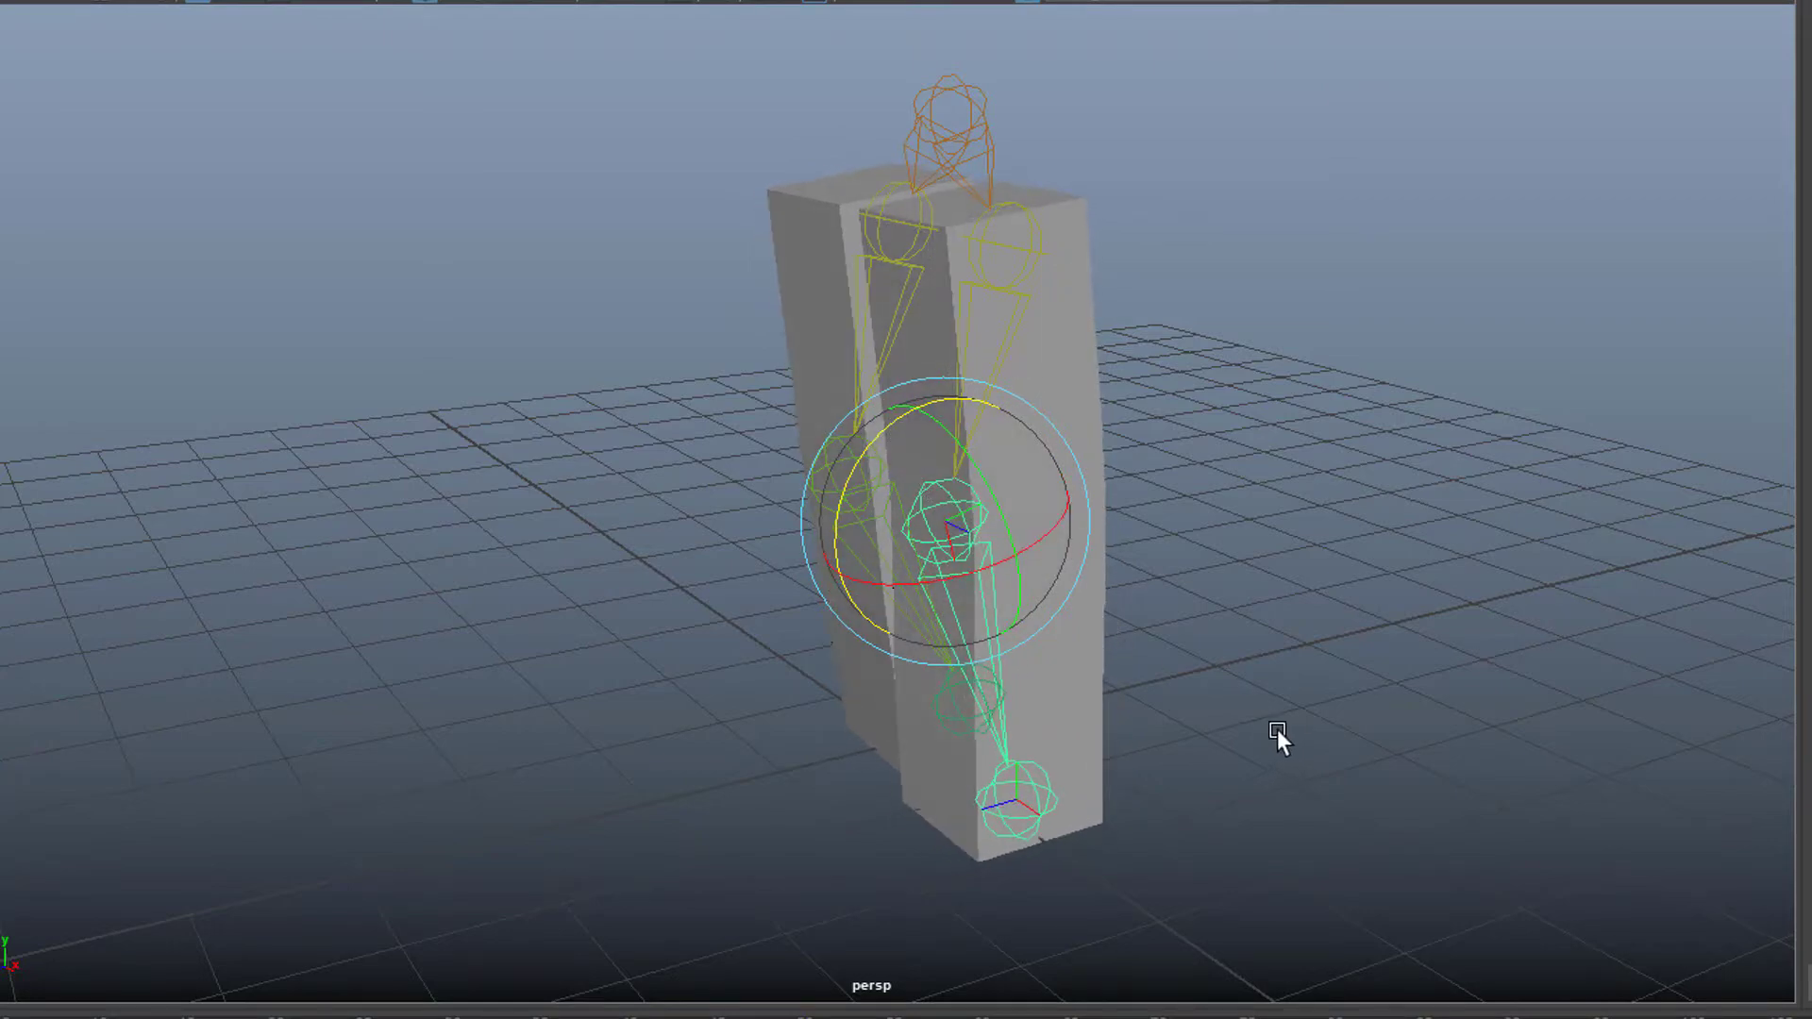
left_click_drag(1312, 728, 1118, 355, "alt")
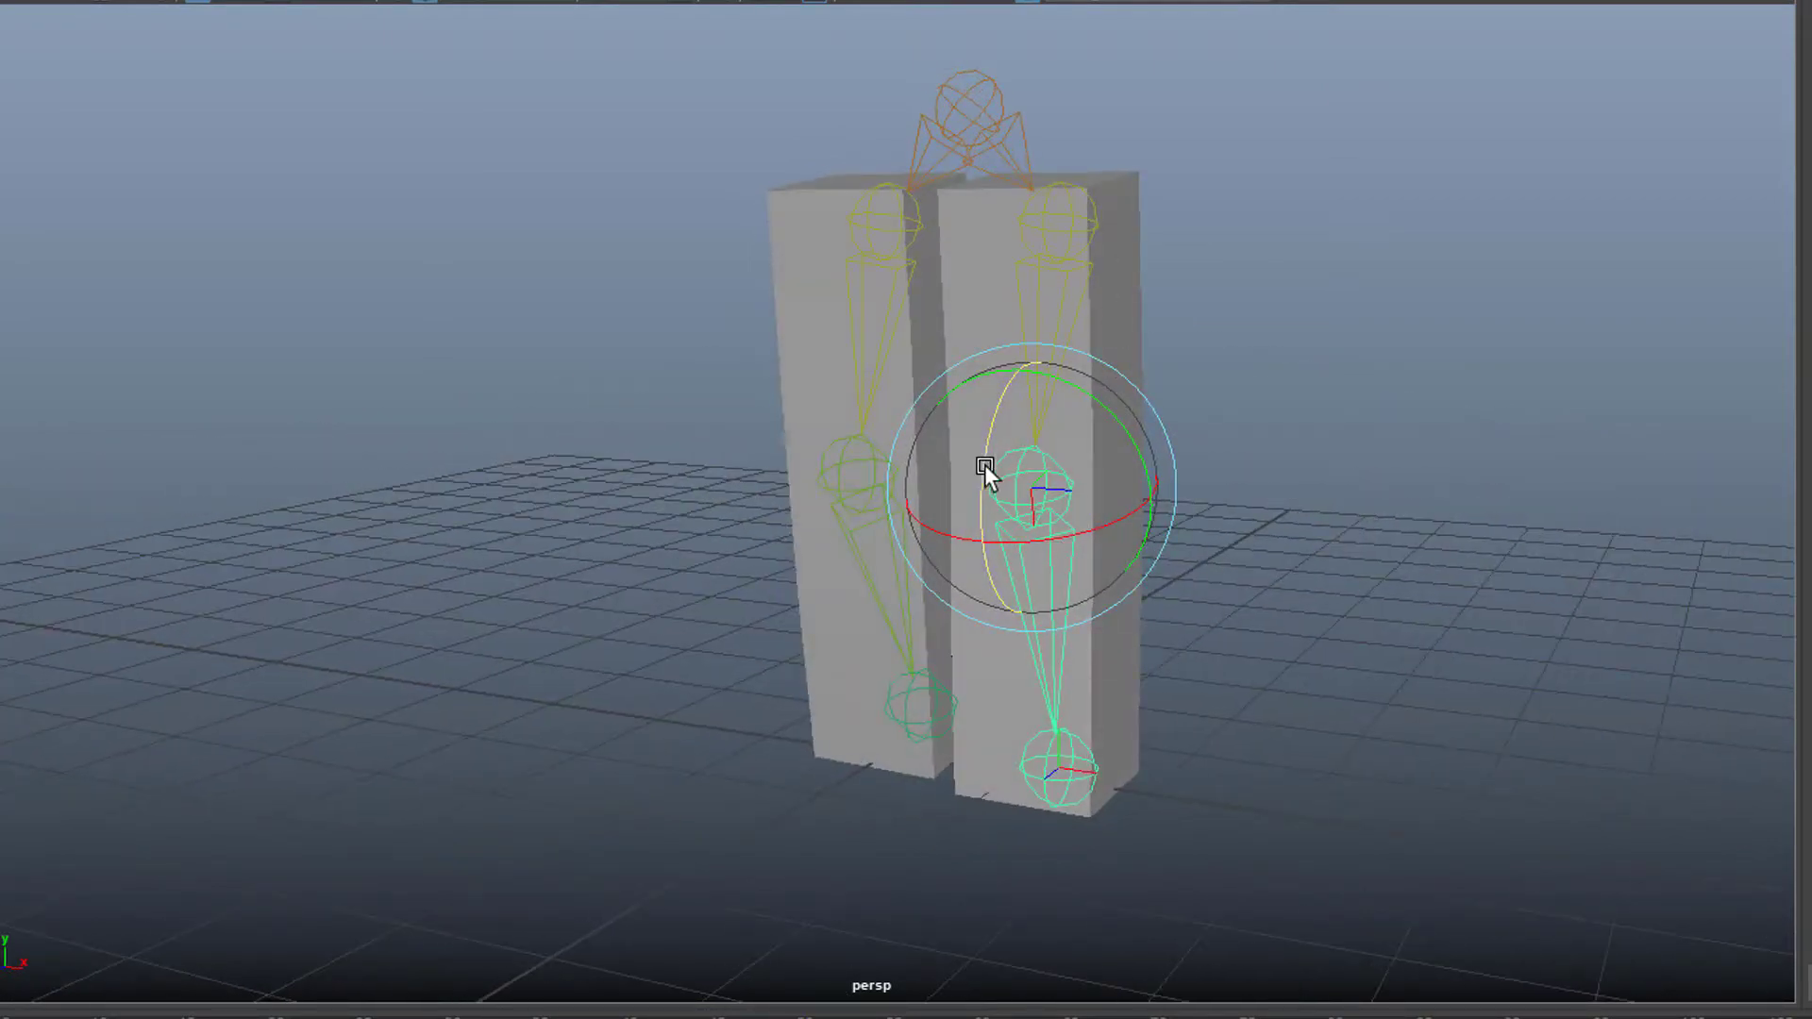
left_click_drag(993, 429, 878, 574)
left_click_drag(847, 646, 1023, 381, "alt")
left_click(842, 467)
left_click(1080, 474)
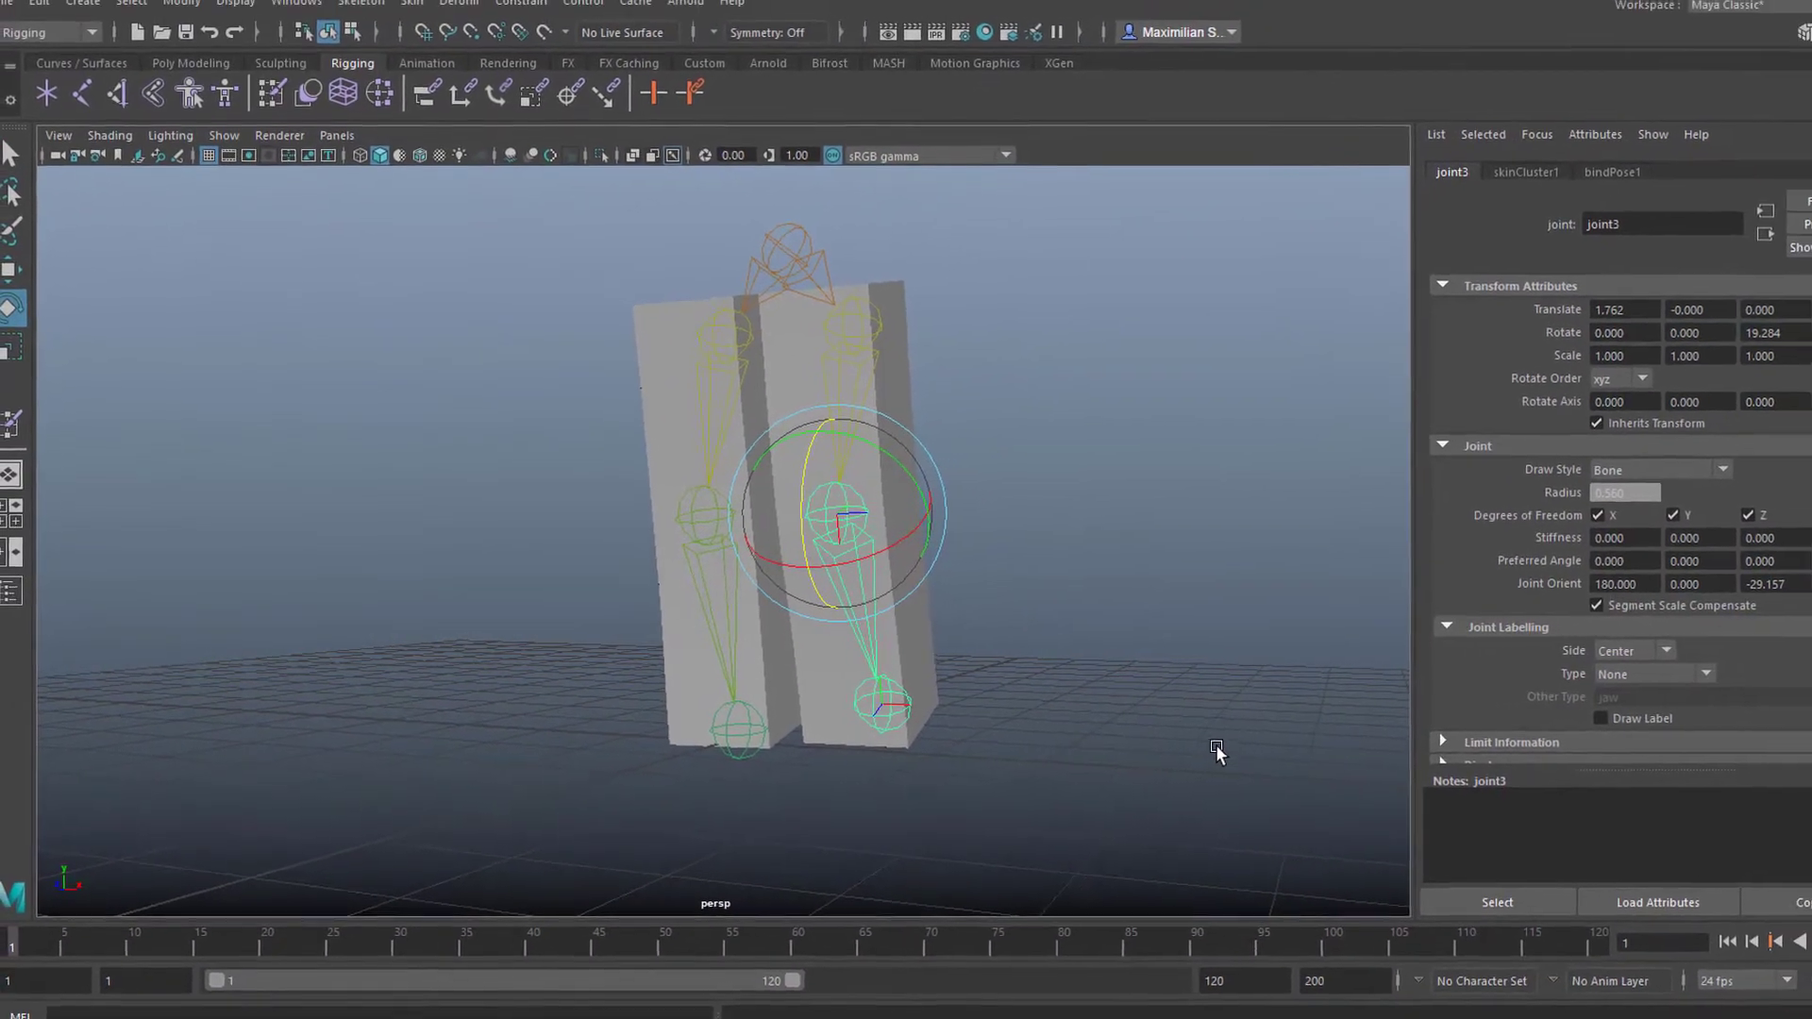
Step: Start a new empty scene in place of the current rig scene
left_click(13, 25)
left_click(56, 42)
left_click(760, 525)
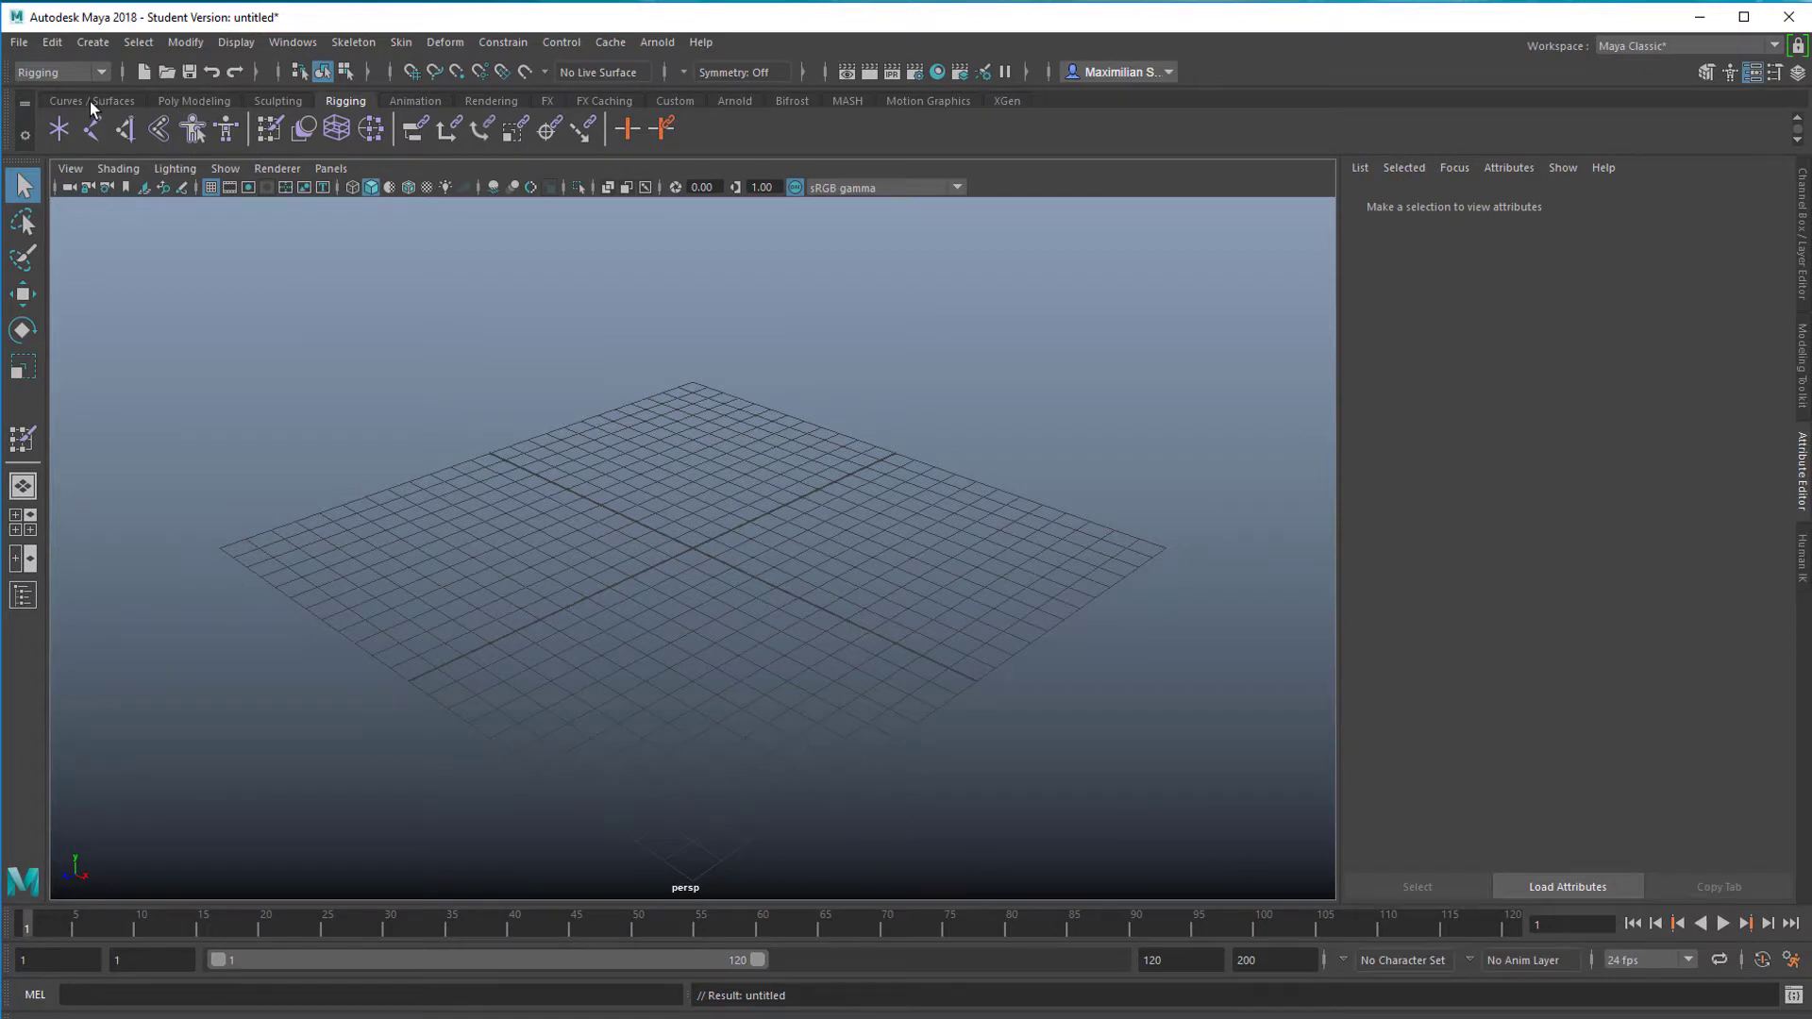
Step: Create a polygon cube, stretch it vertically into a tall leg box, and raise it so its base rests on the grid
left_click(201, 101)
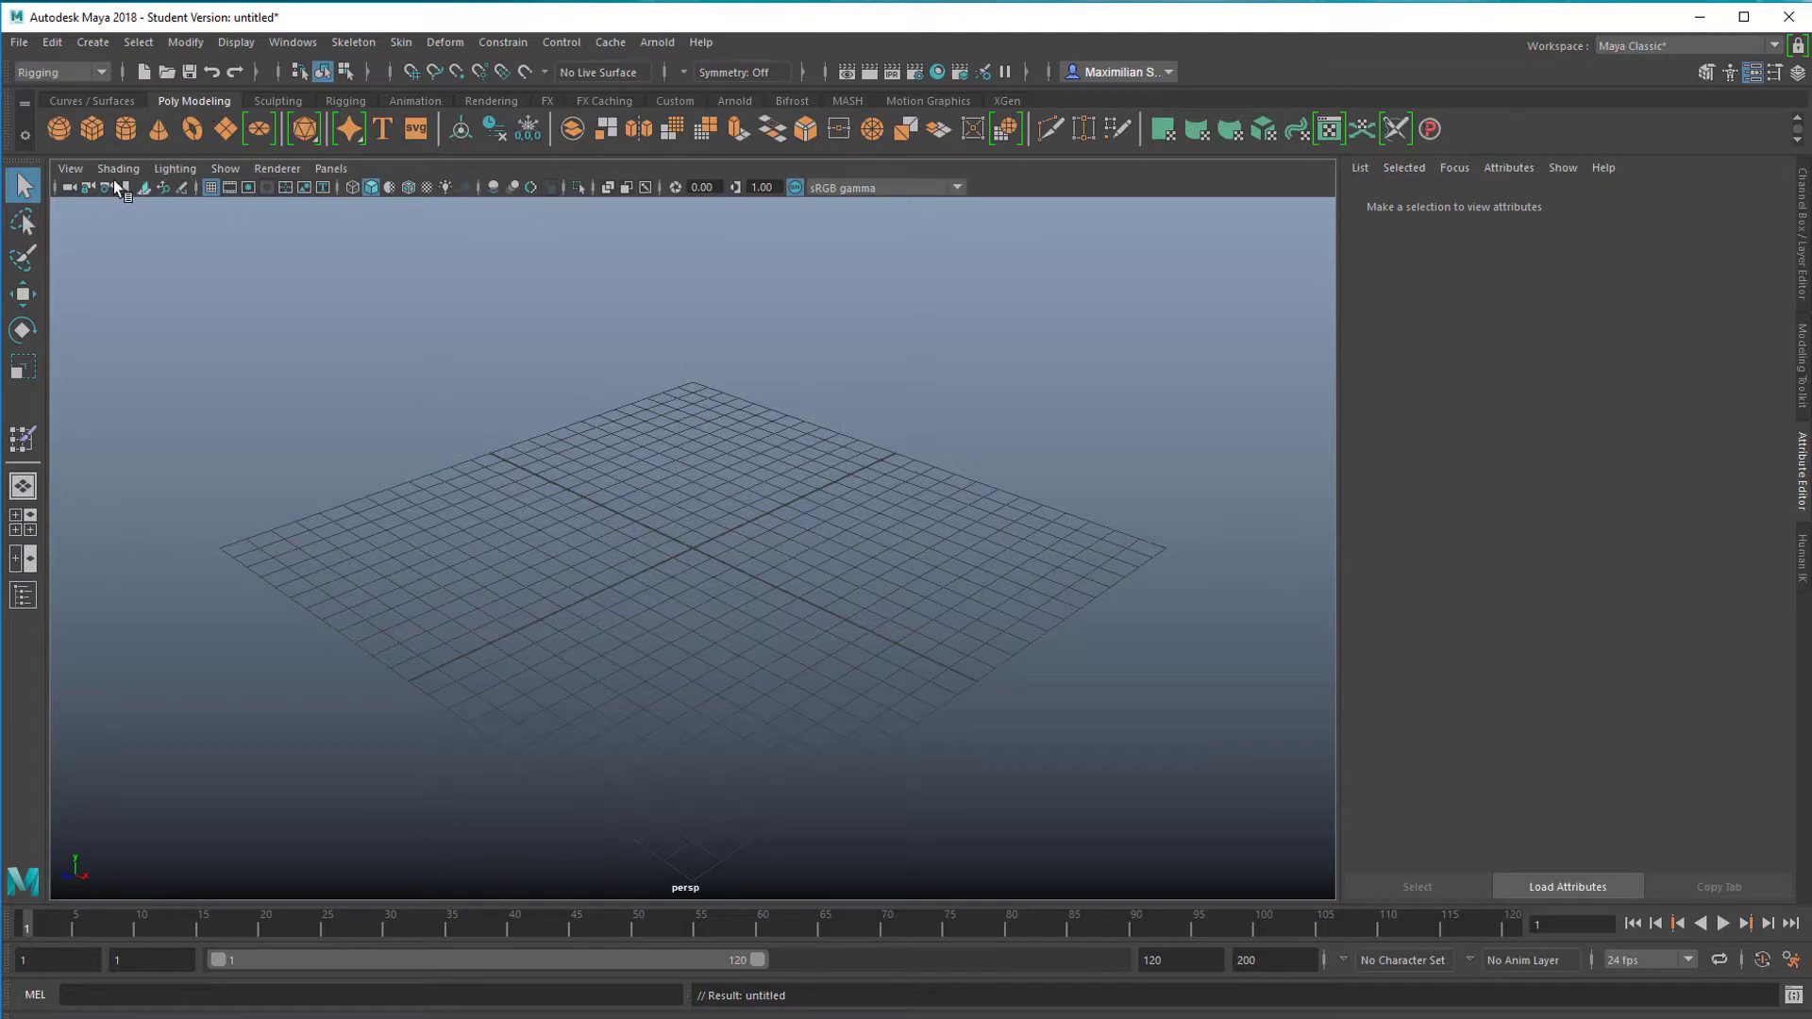
left_click(92, 128)
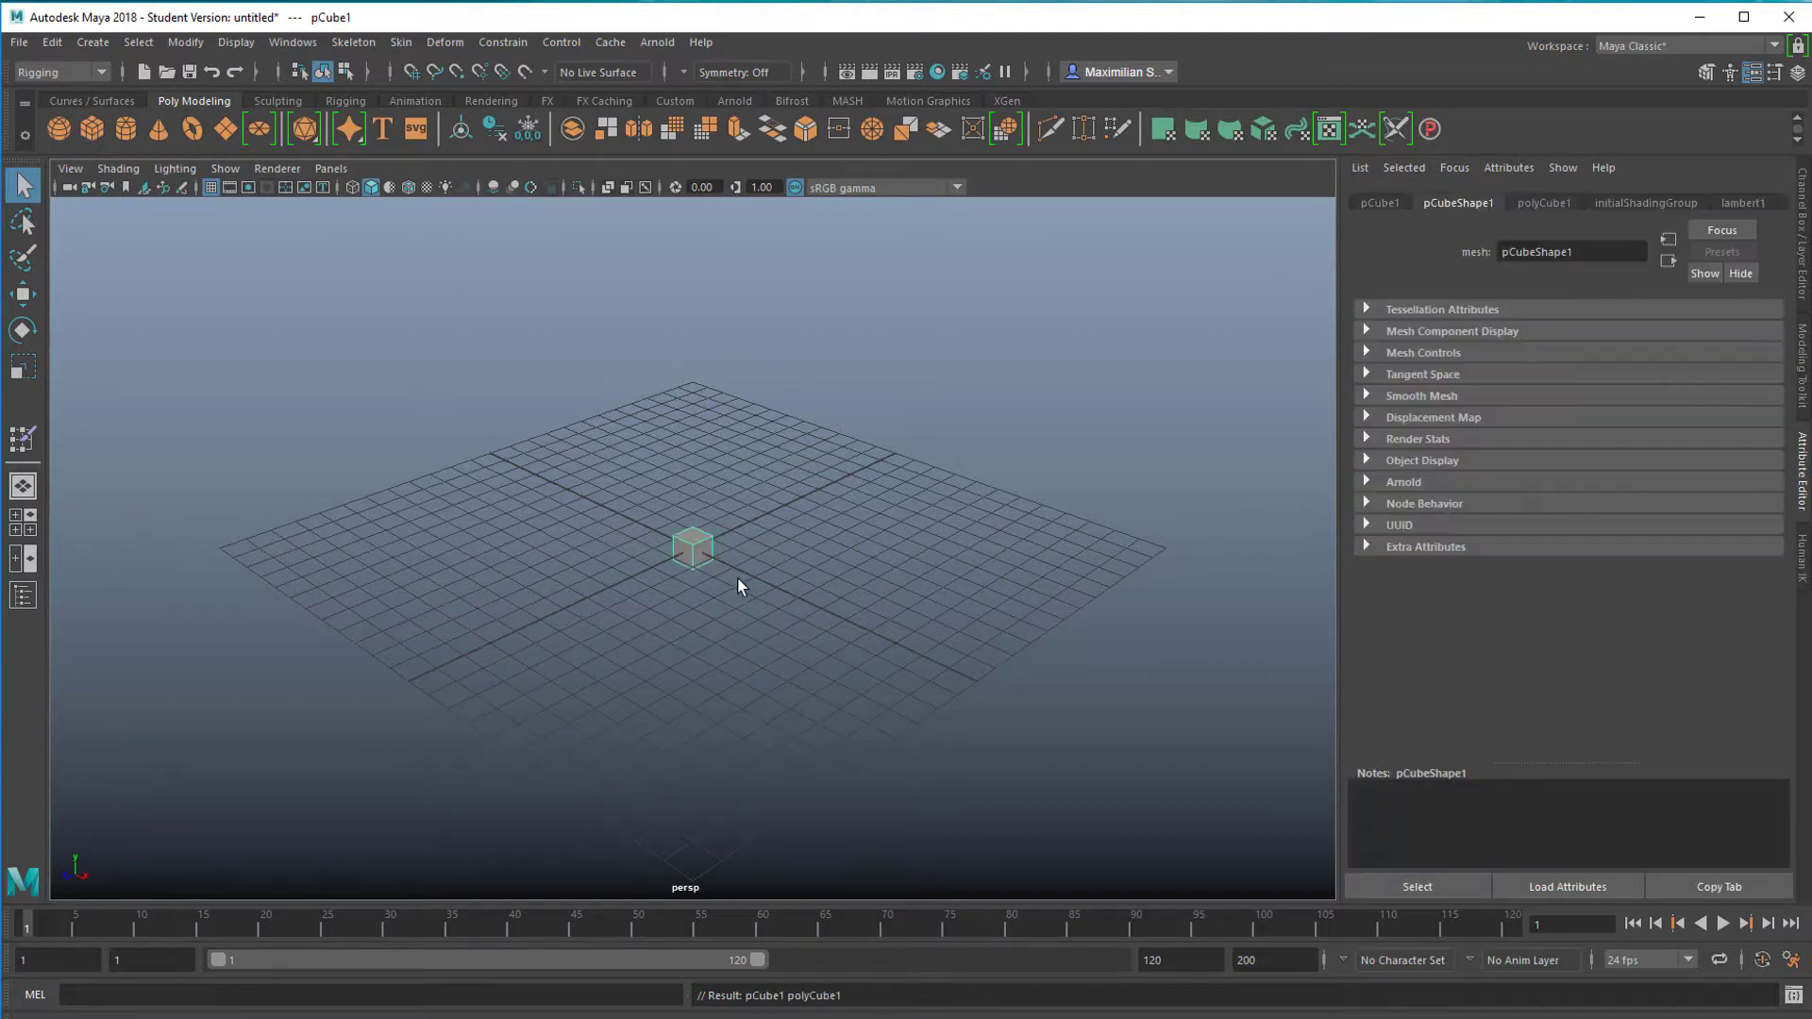
key("r")
left_click_drag(688, 469, 702, 312)
key("w")
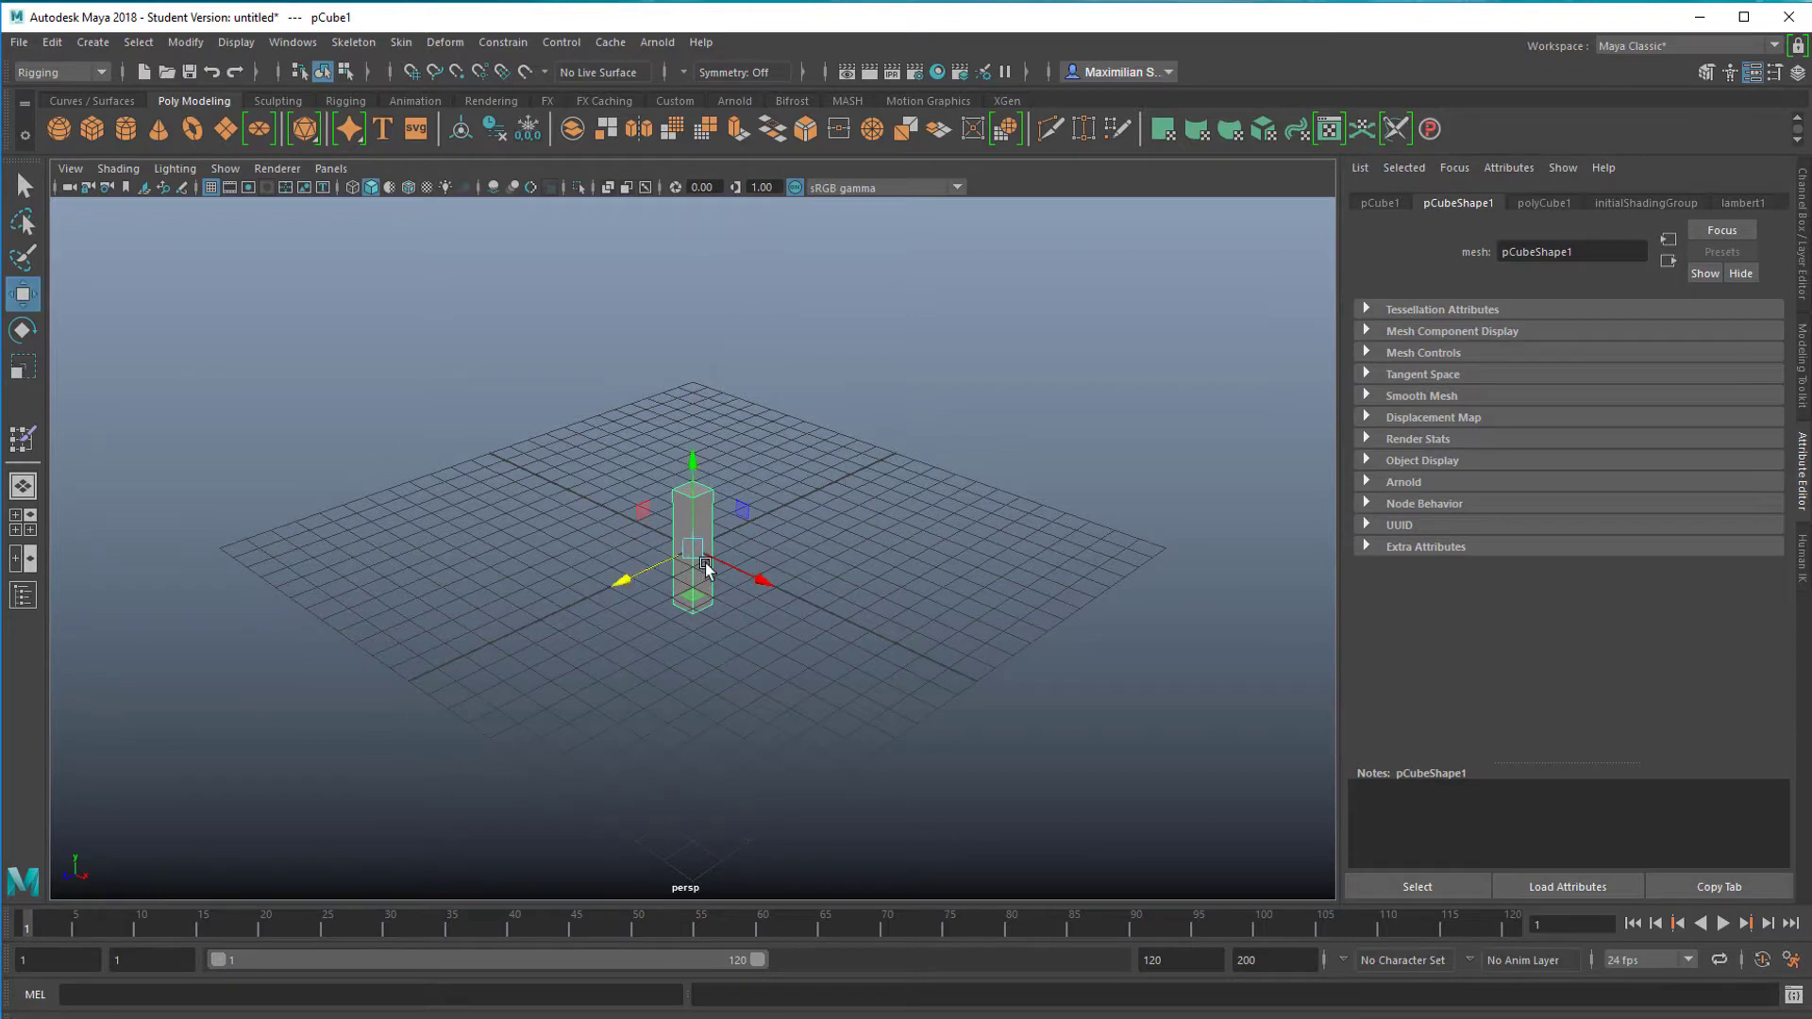
left_click_drag(692, 477, 702, 408)
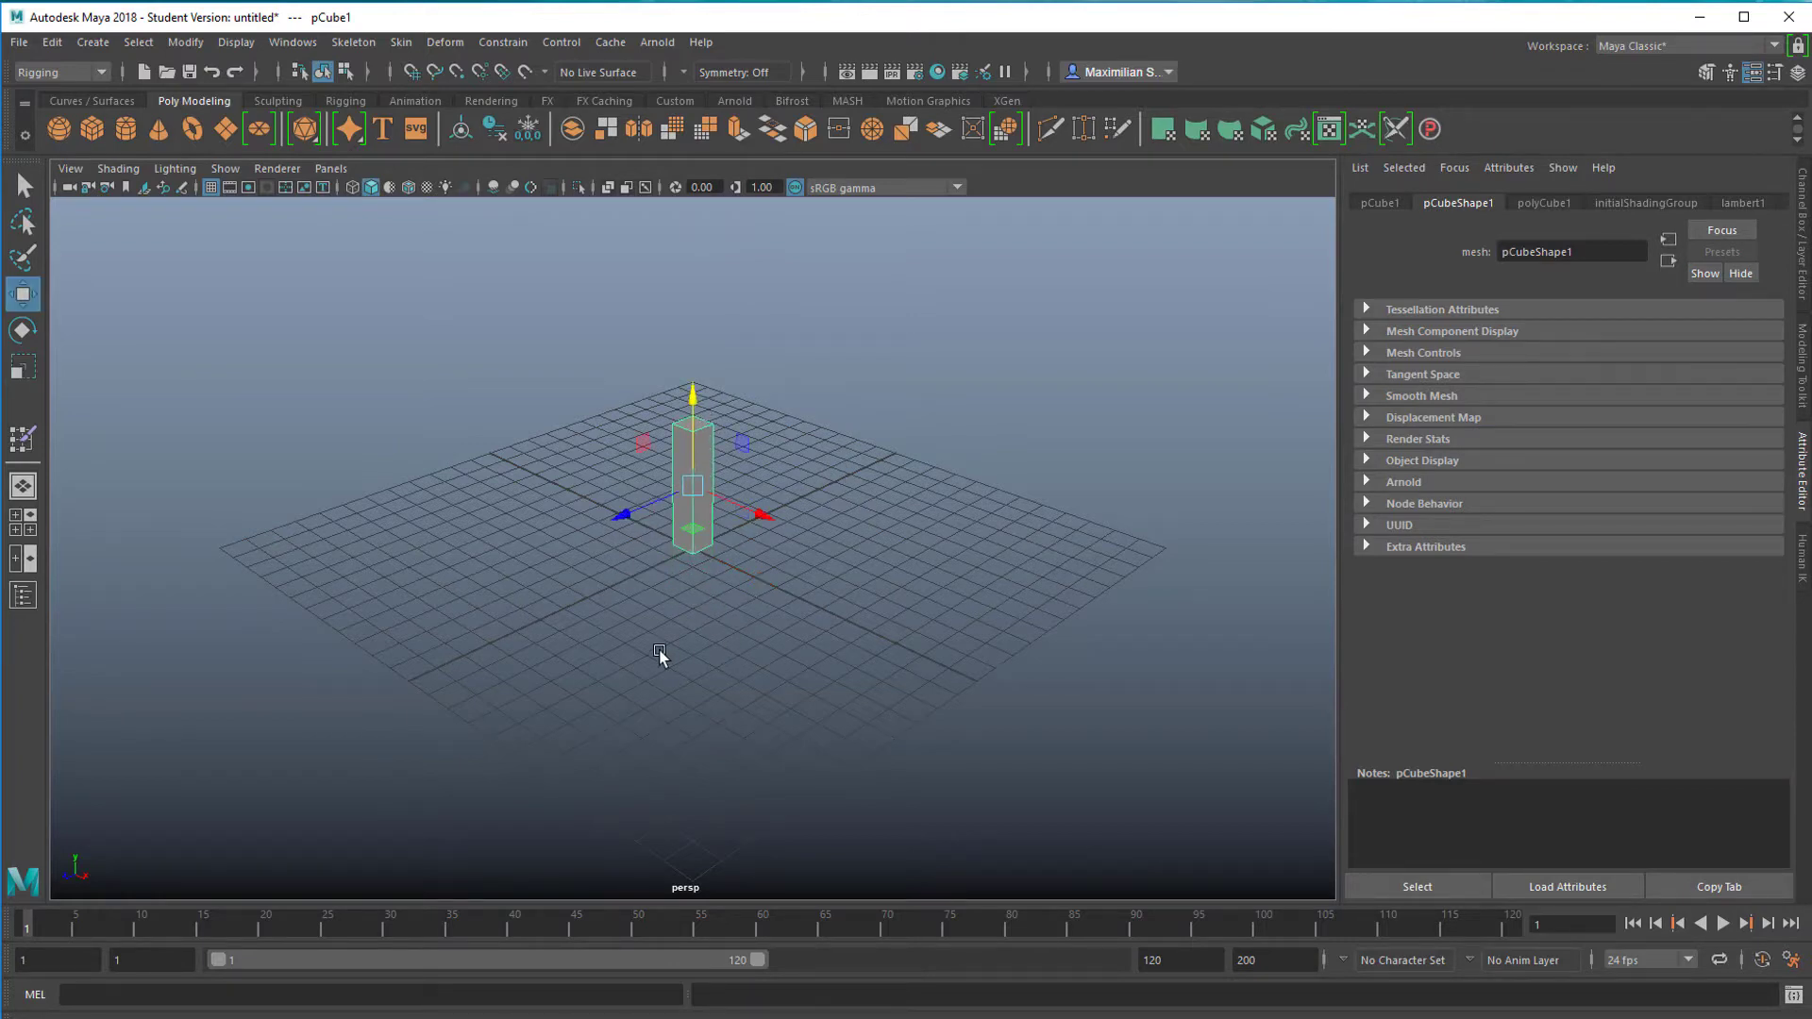
Step: Set the tall box's height subdivisions to 7 and keep its width subdivisions at 1
right_click_drag(656, 654, 841, 623, "alt")
left_click_drag(676, 592, 718, 704, "alt")
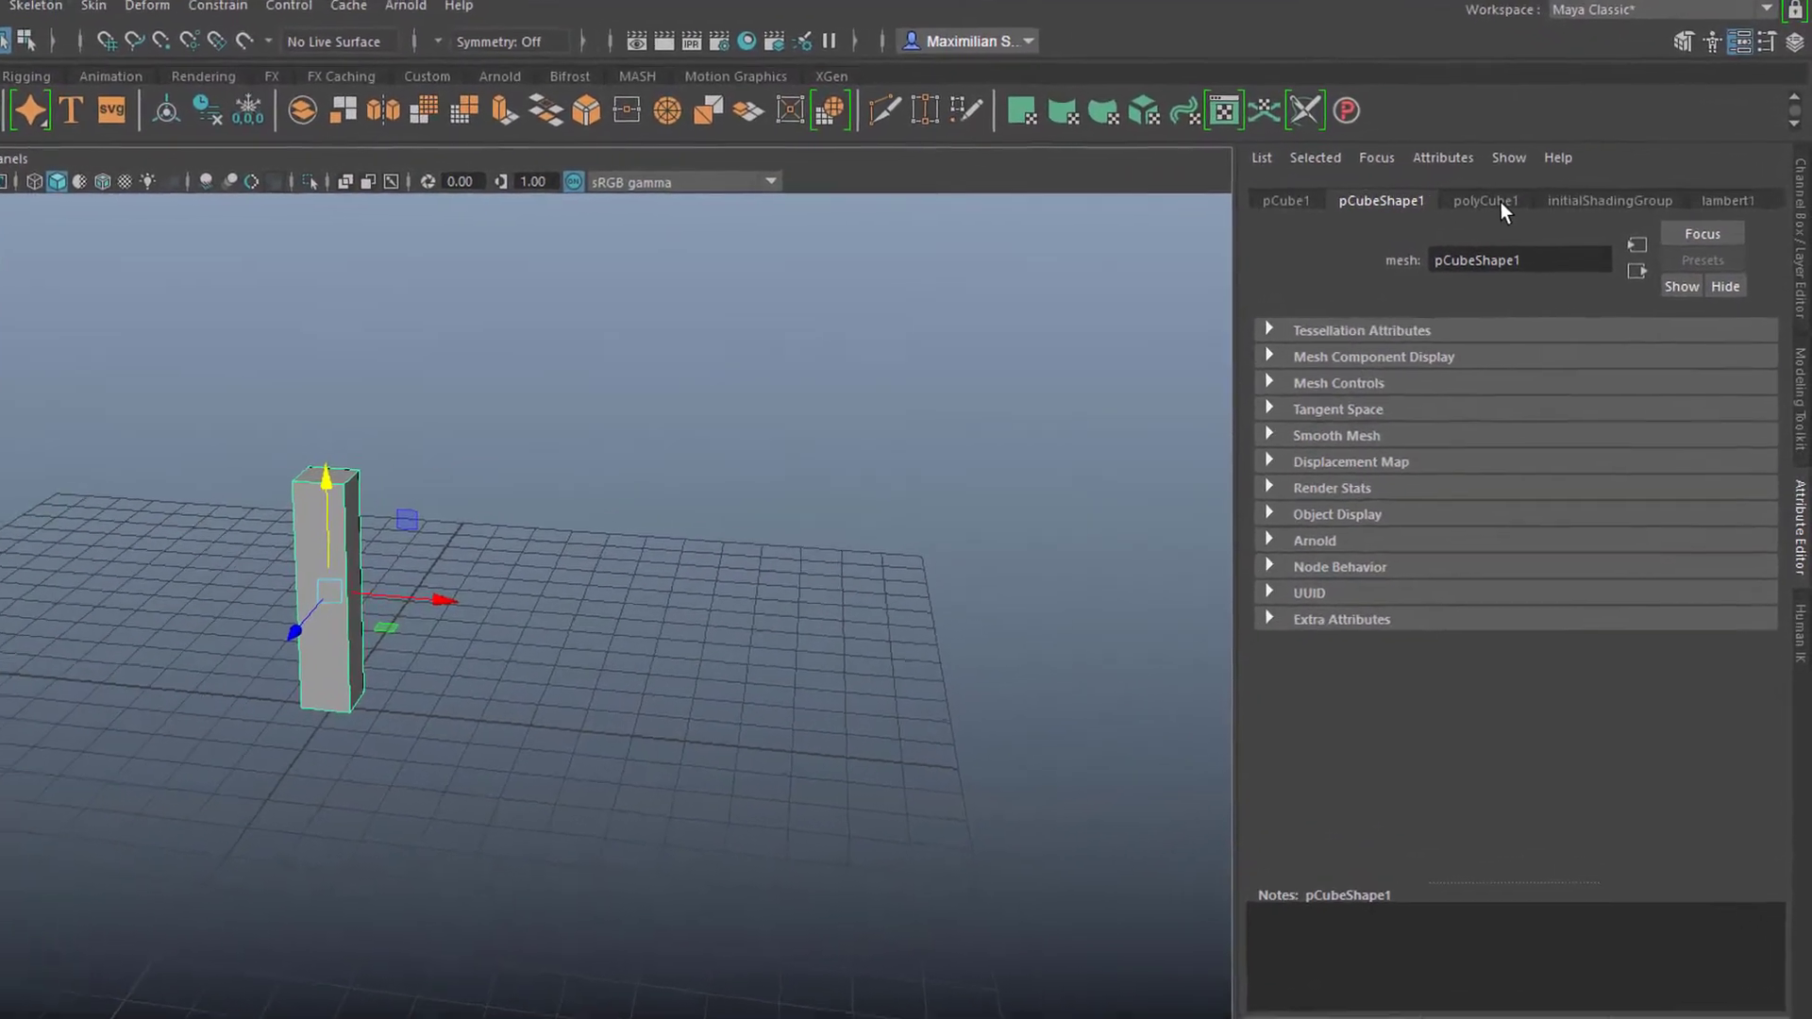
left_click(1497, 202)
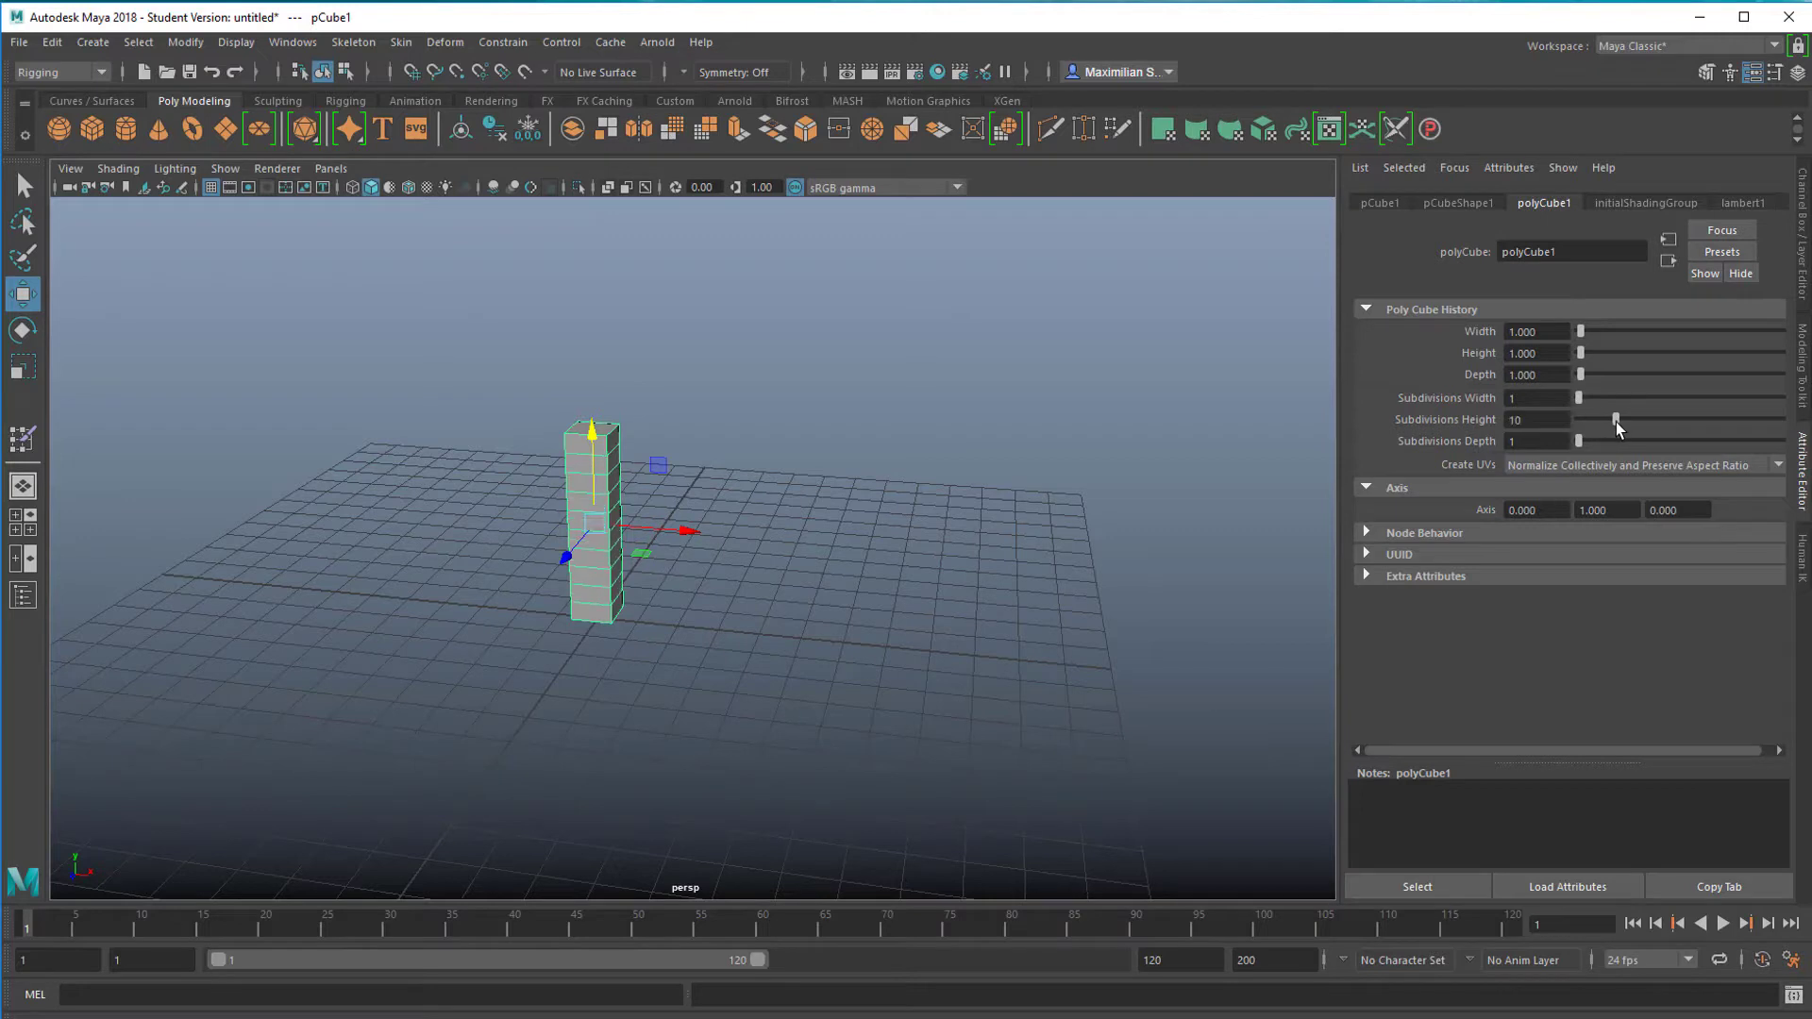
left_click_drag(1616, 422, 1602, 422)
left_click_drag(1618, 401, 1581, 409)
Step: Duplicate the tall box and move the copy along X, leaving a small gap between the two legs
left_click_drag(915, 676, 857, 662, "alt")
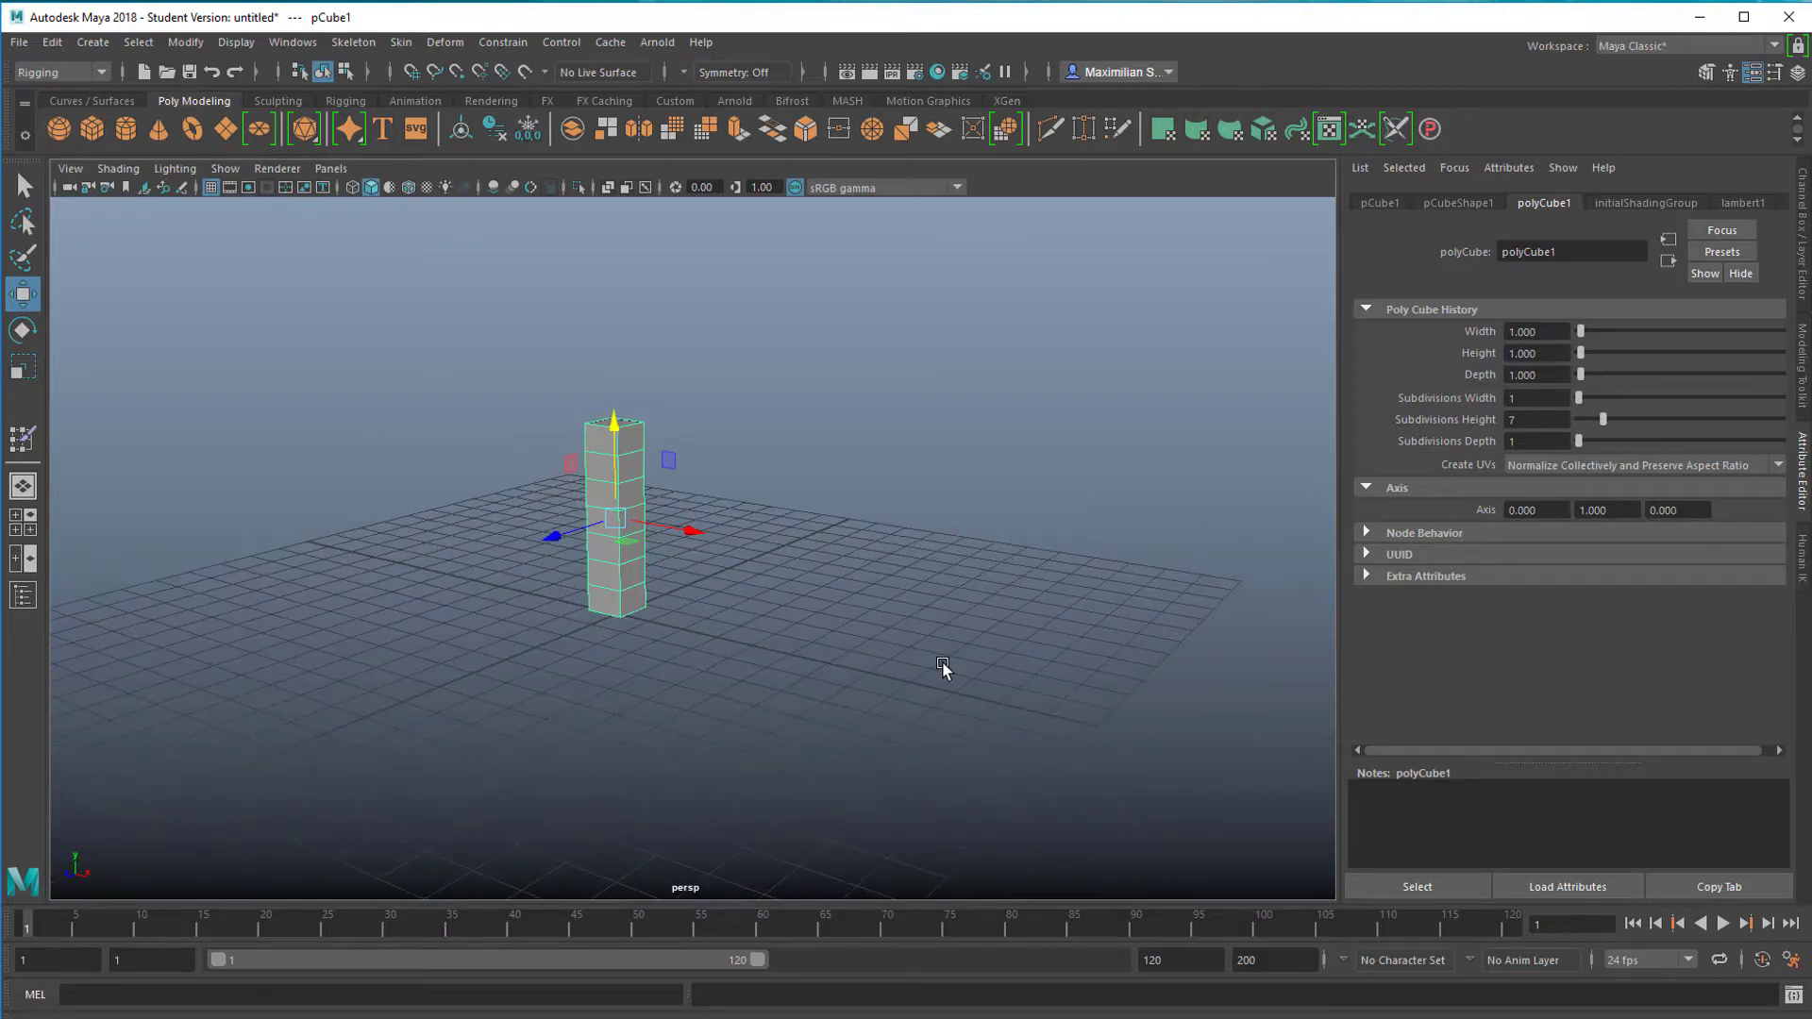
key("ctrl+d")
left_click_drag(699, 534, 742, 734)
left_click_drag(670, 676, 538, 667, "alt")
left_click(602, 647)
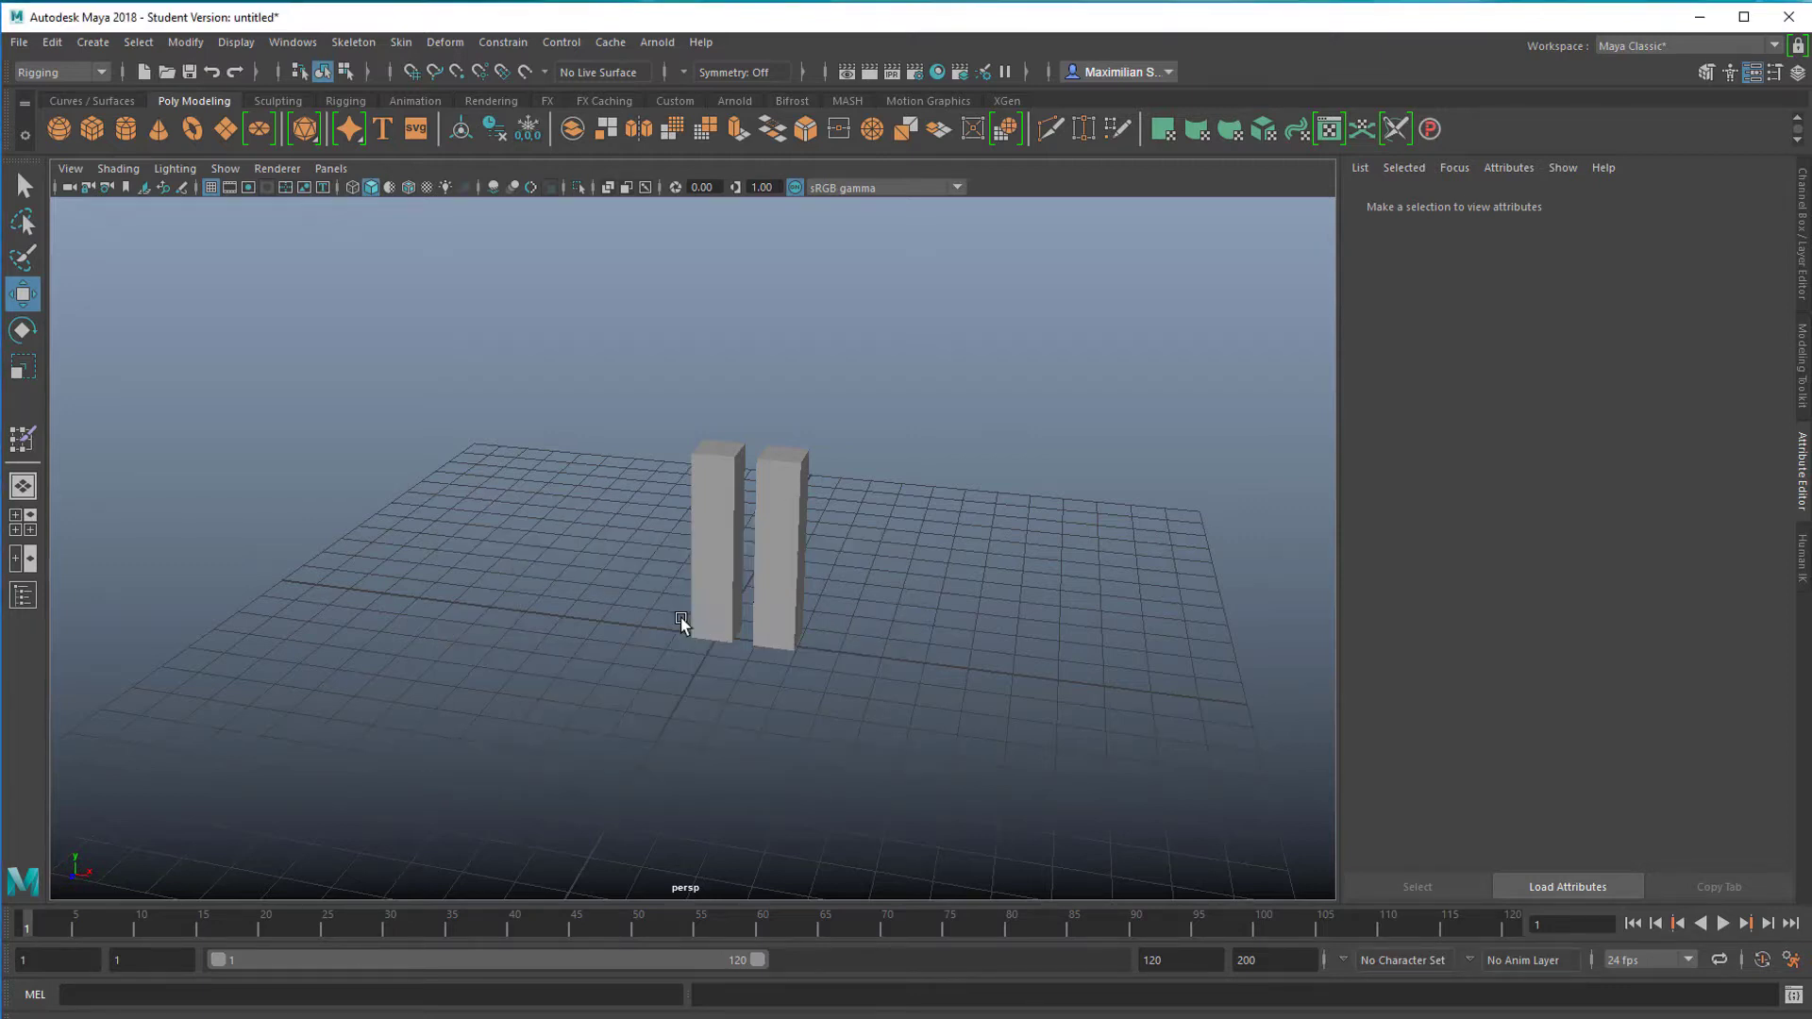
Step: Using Create Joints in the front view, place a root joint centred above the two boxes and a hip joint in the first box's top
key("space")
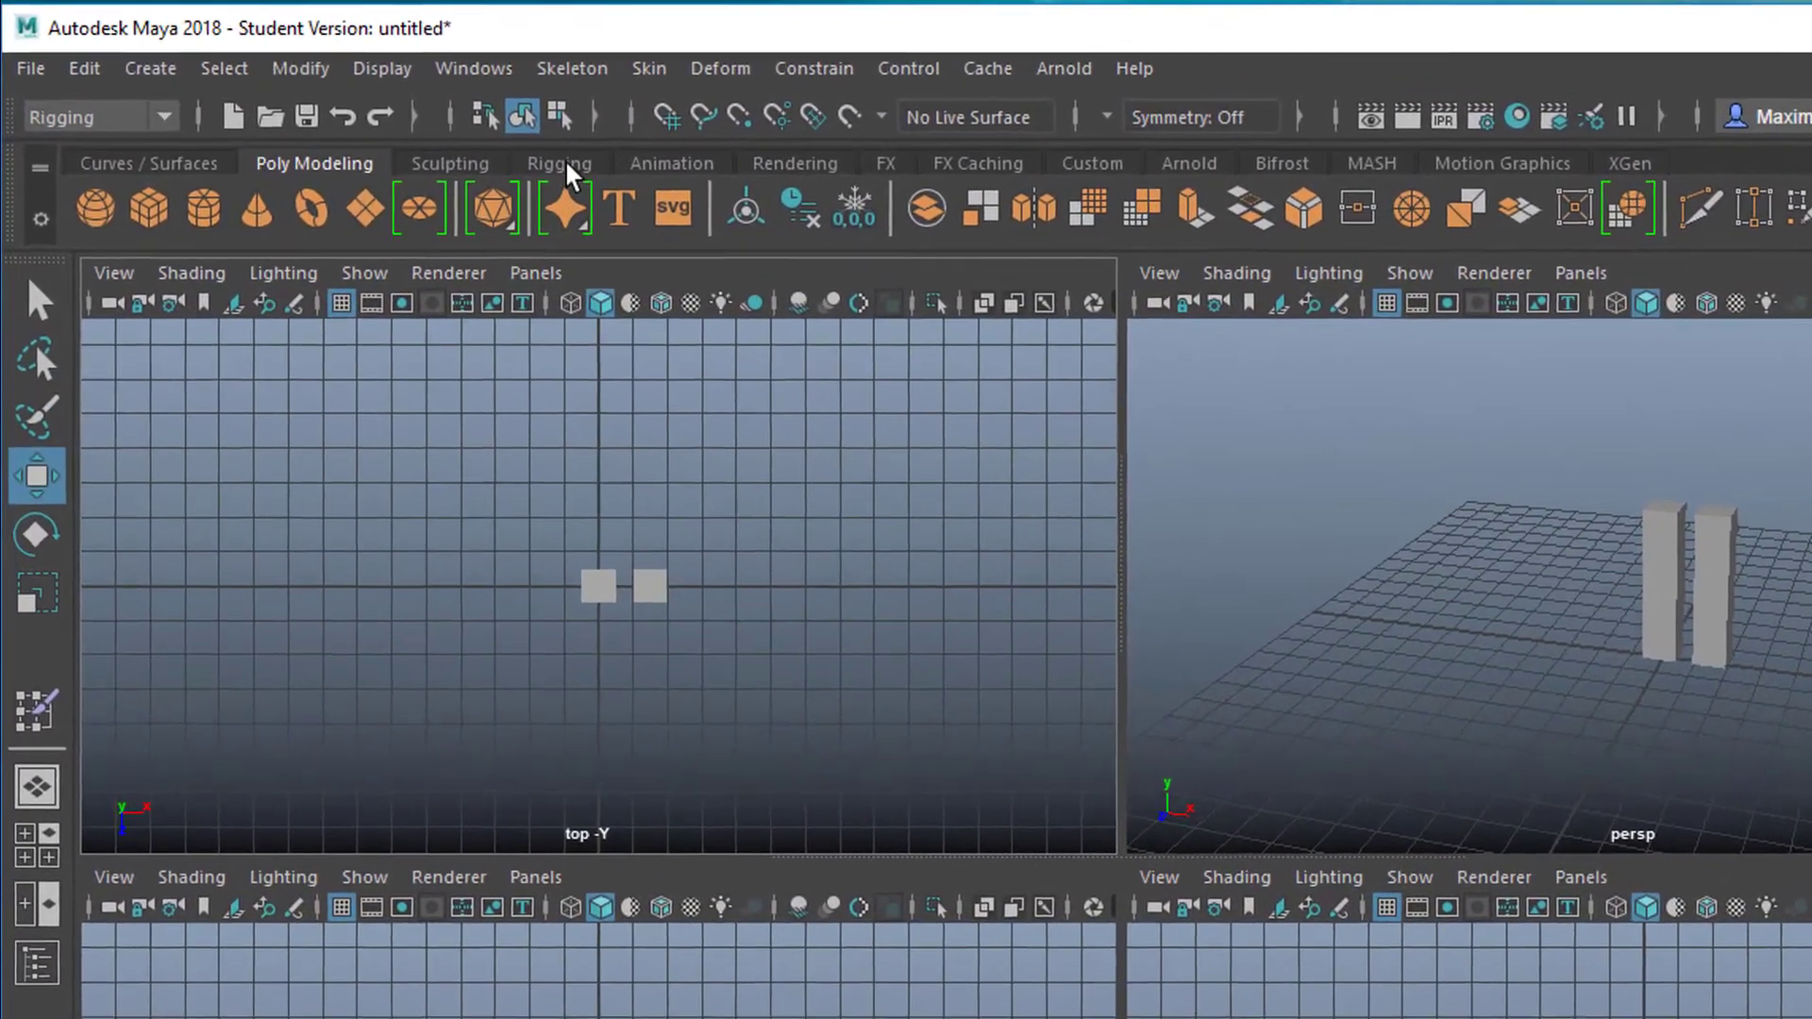
left_click(562, 165)
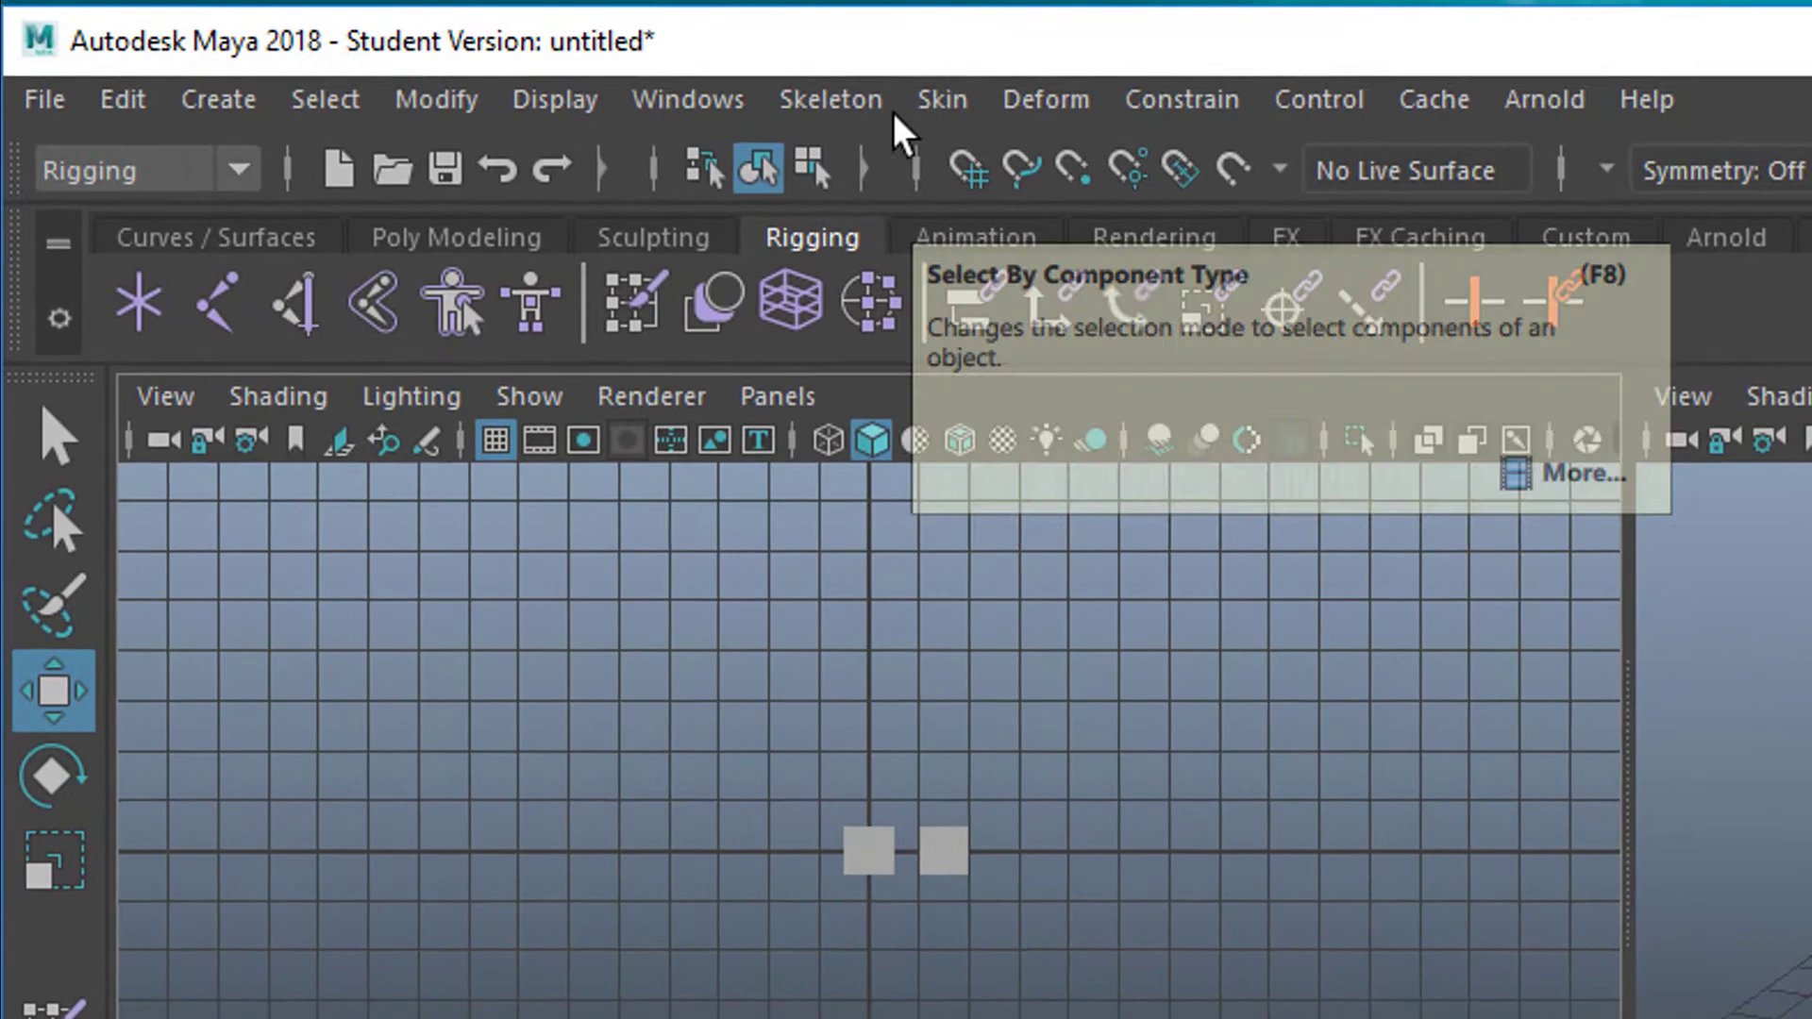
left_click(812, 98)
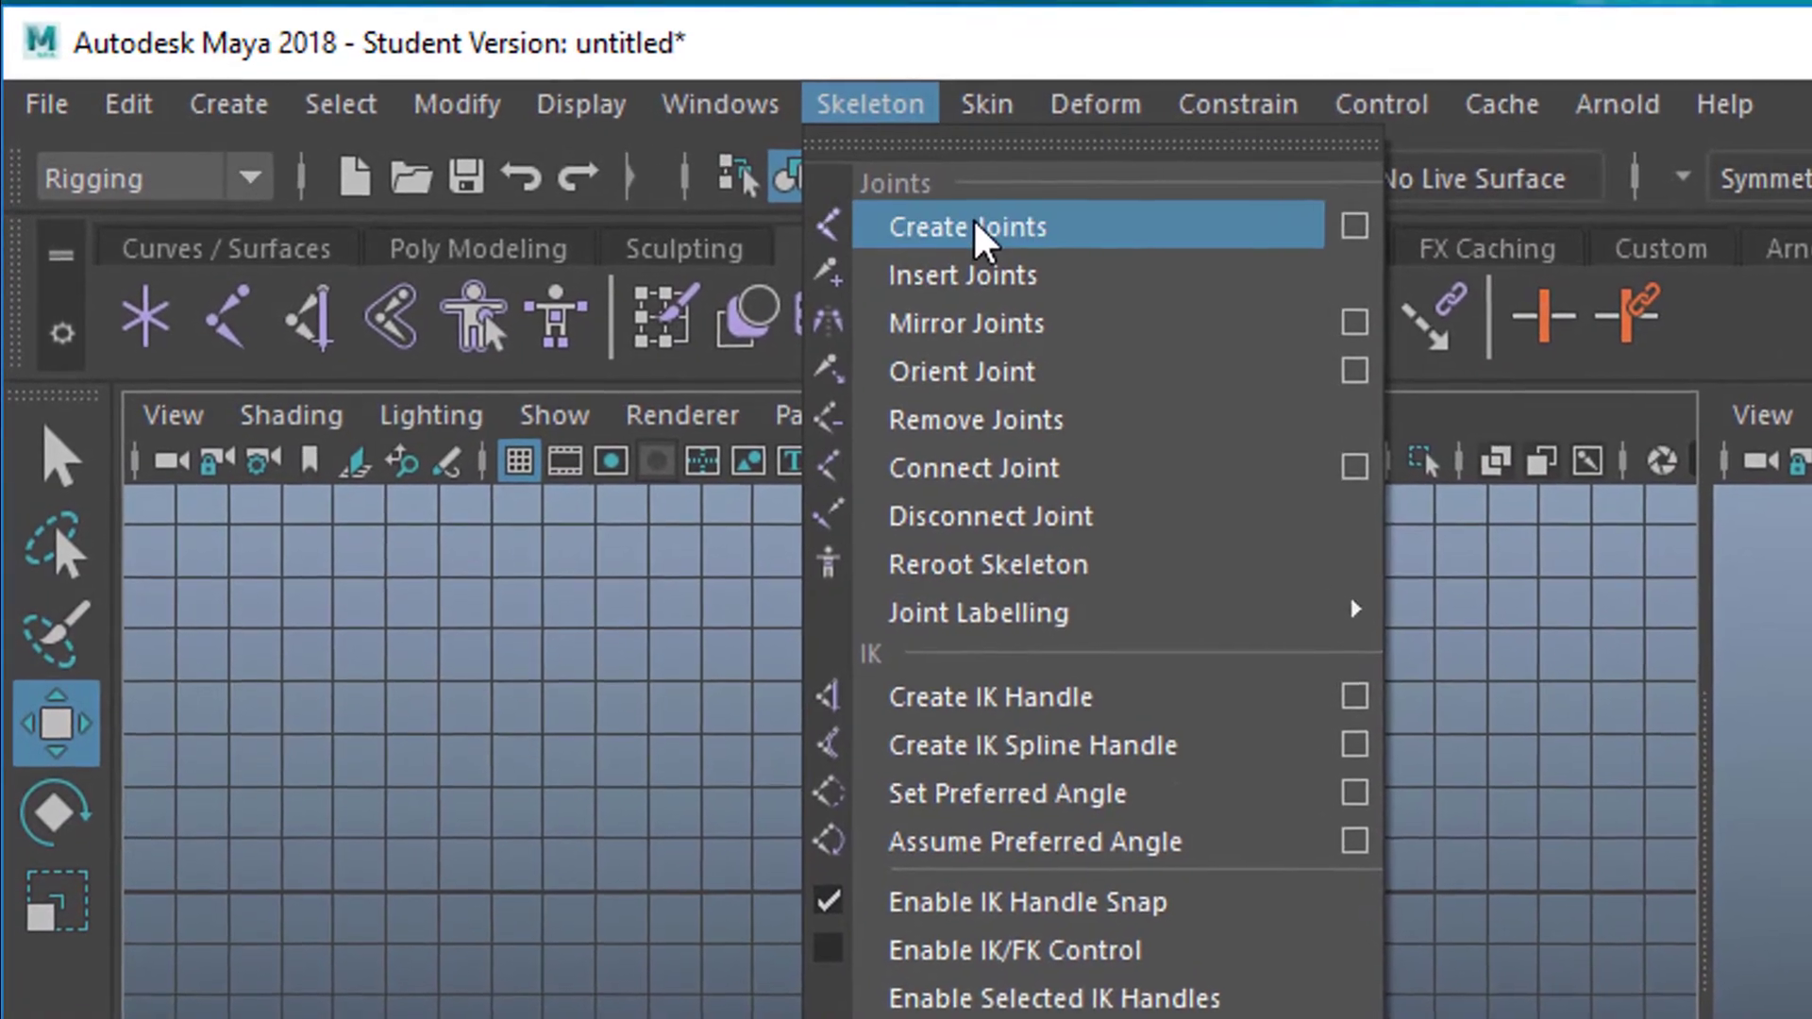
left_click(959, 57)
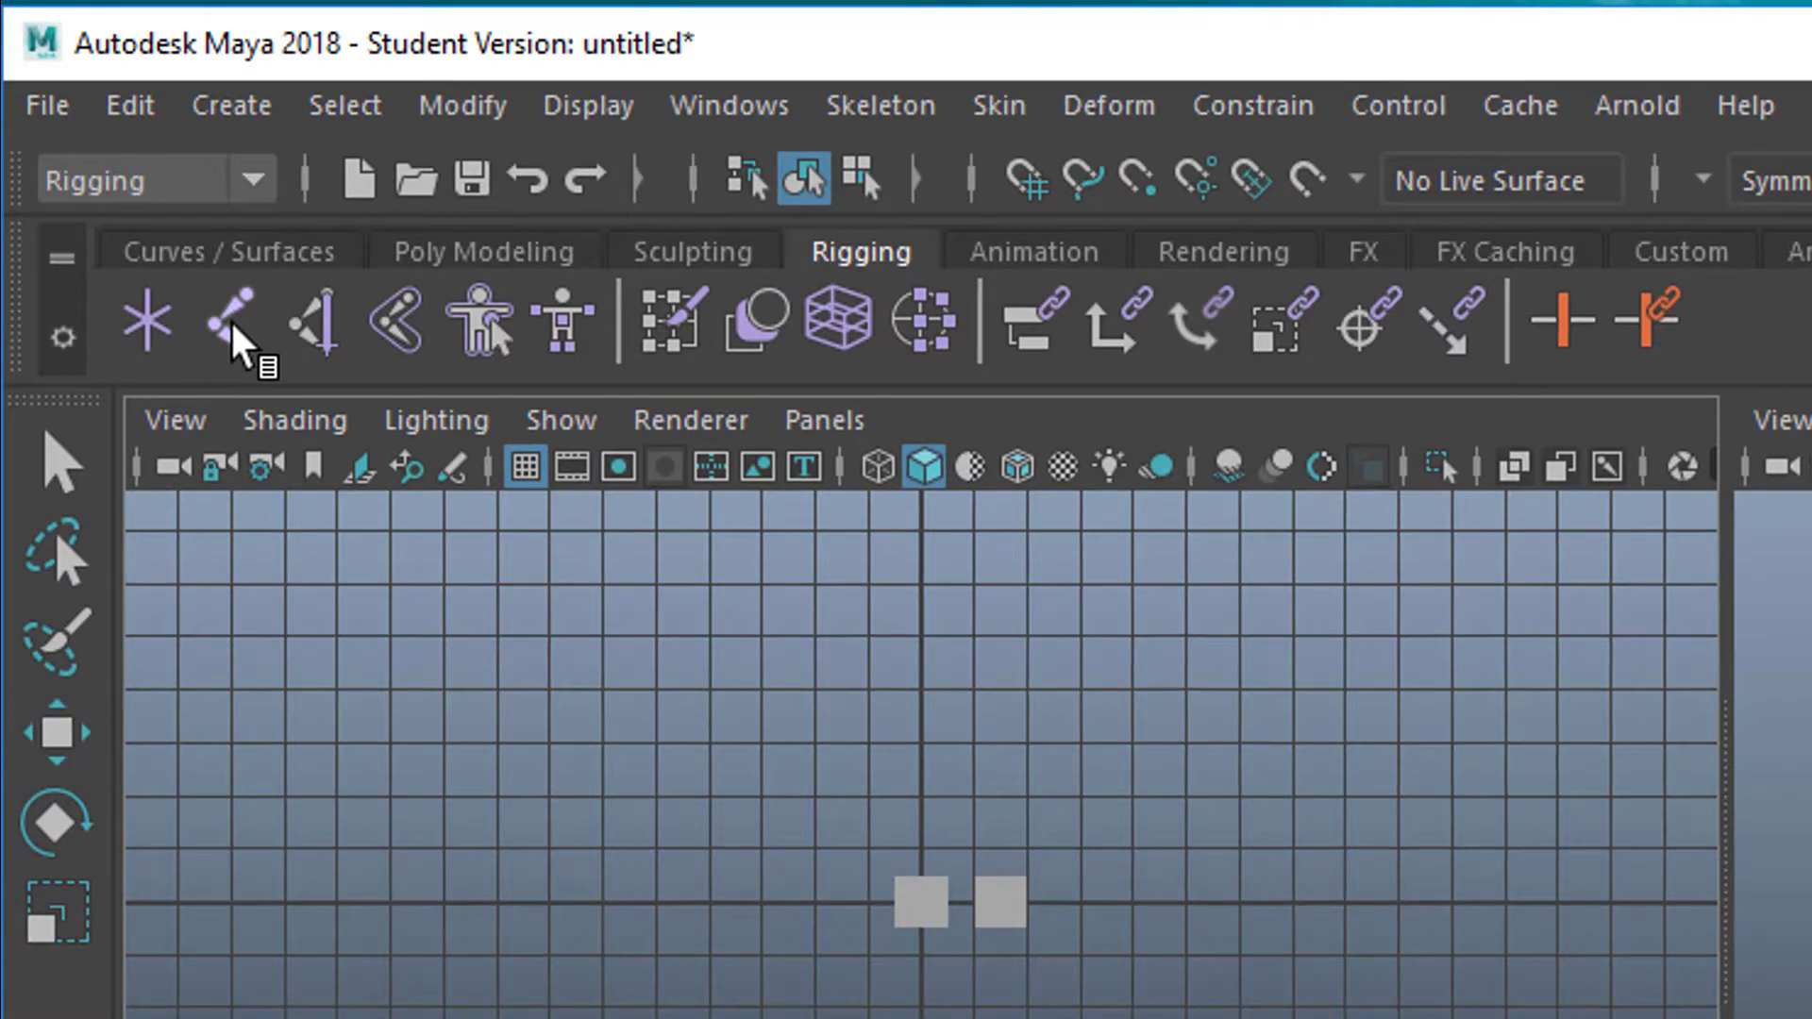
left_click(242, 342)
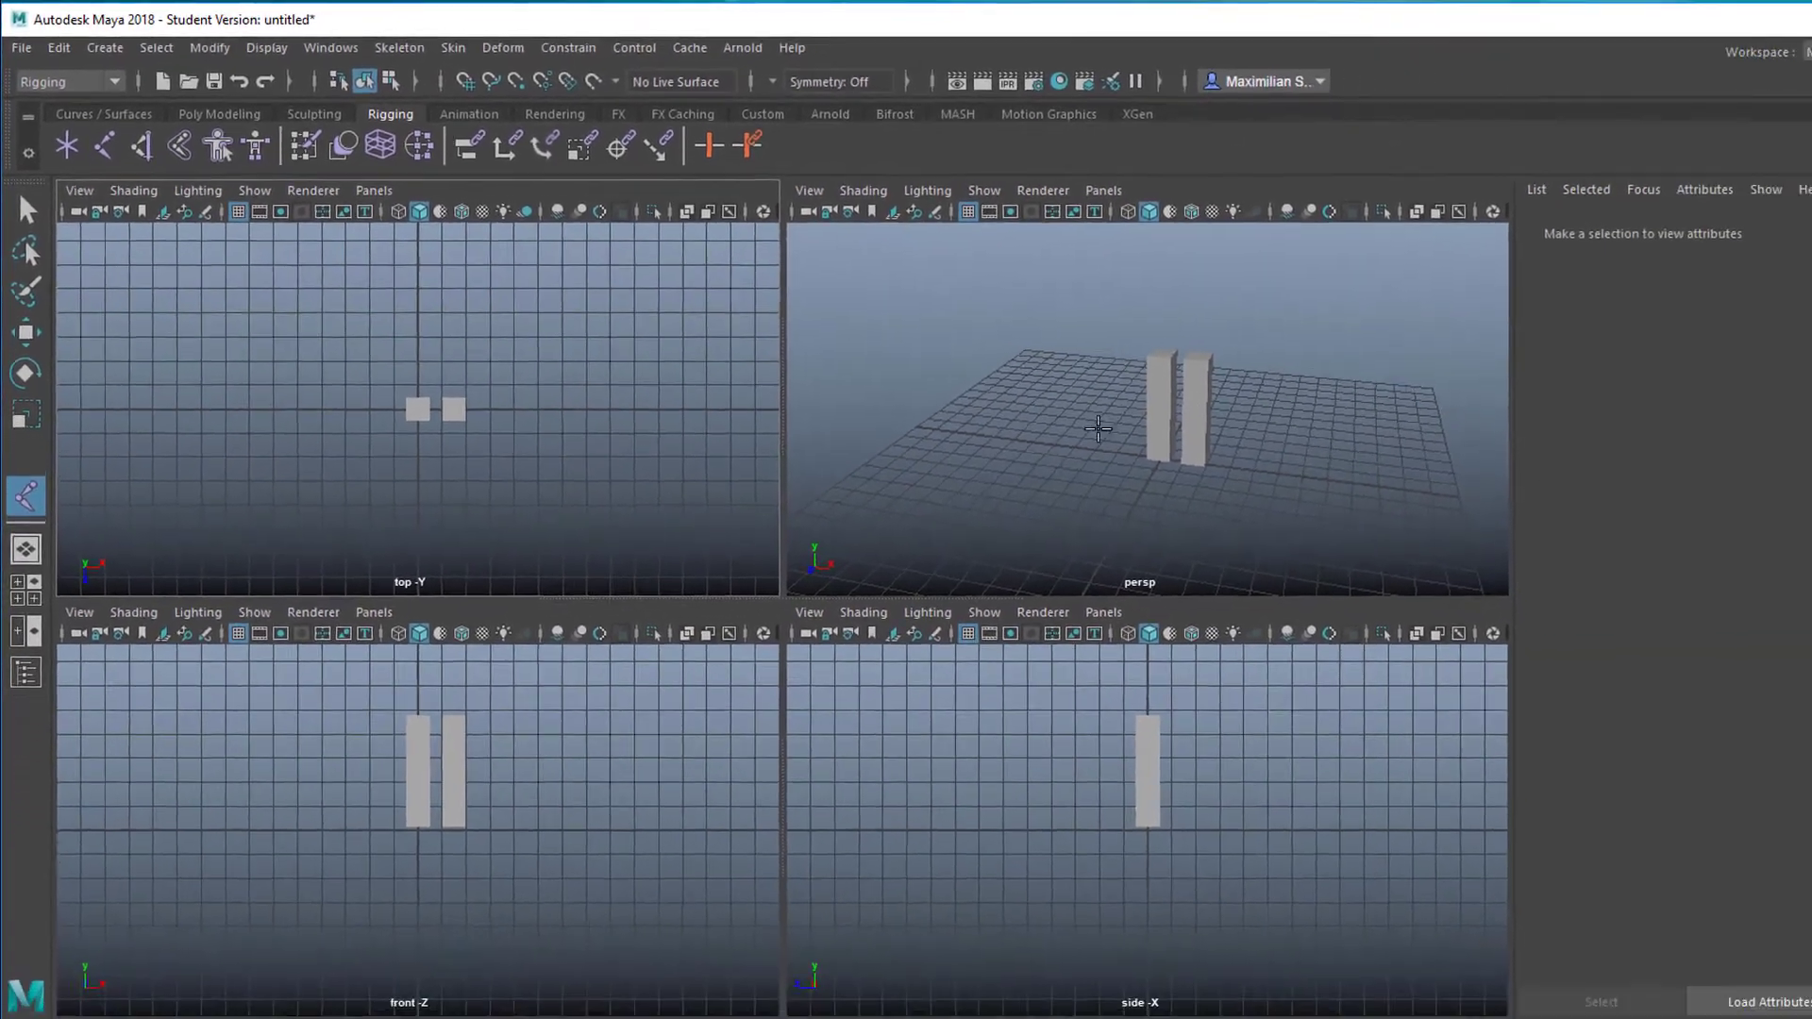
key("space")
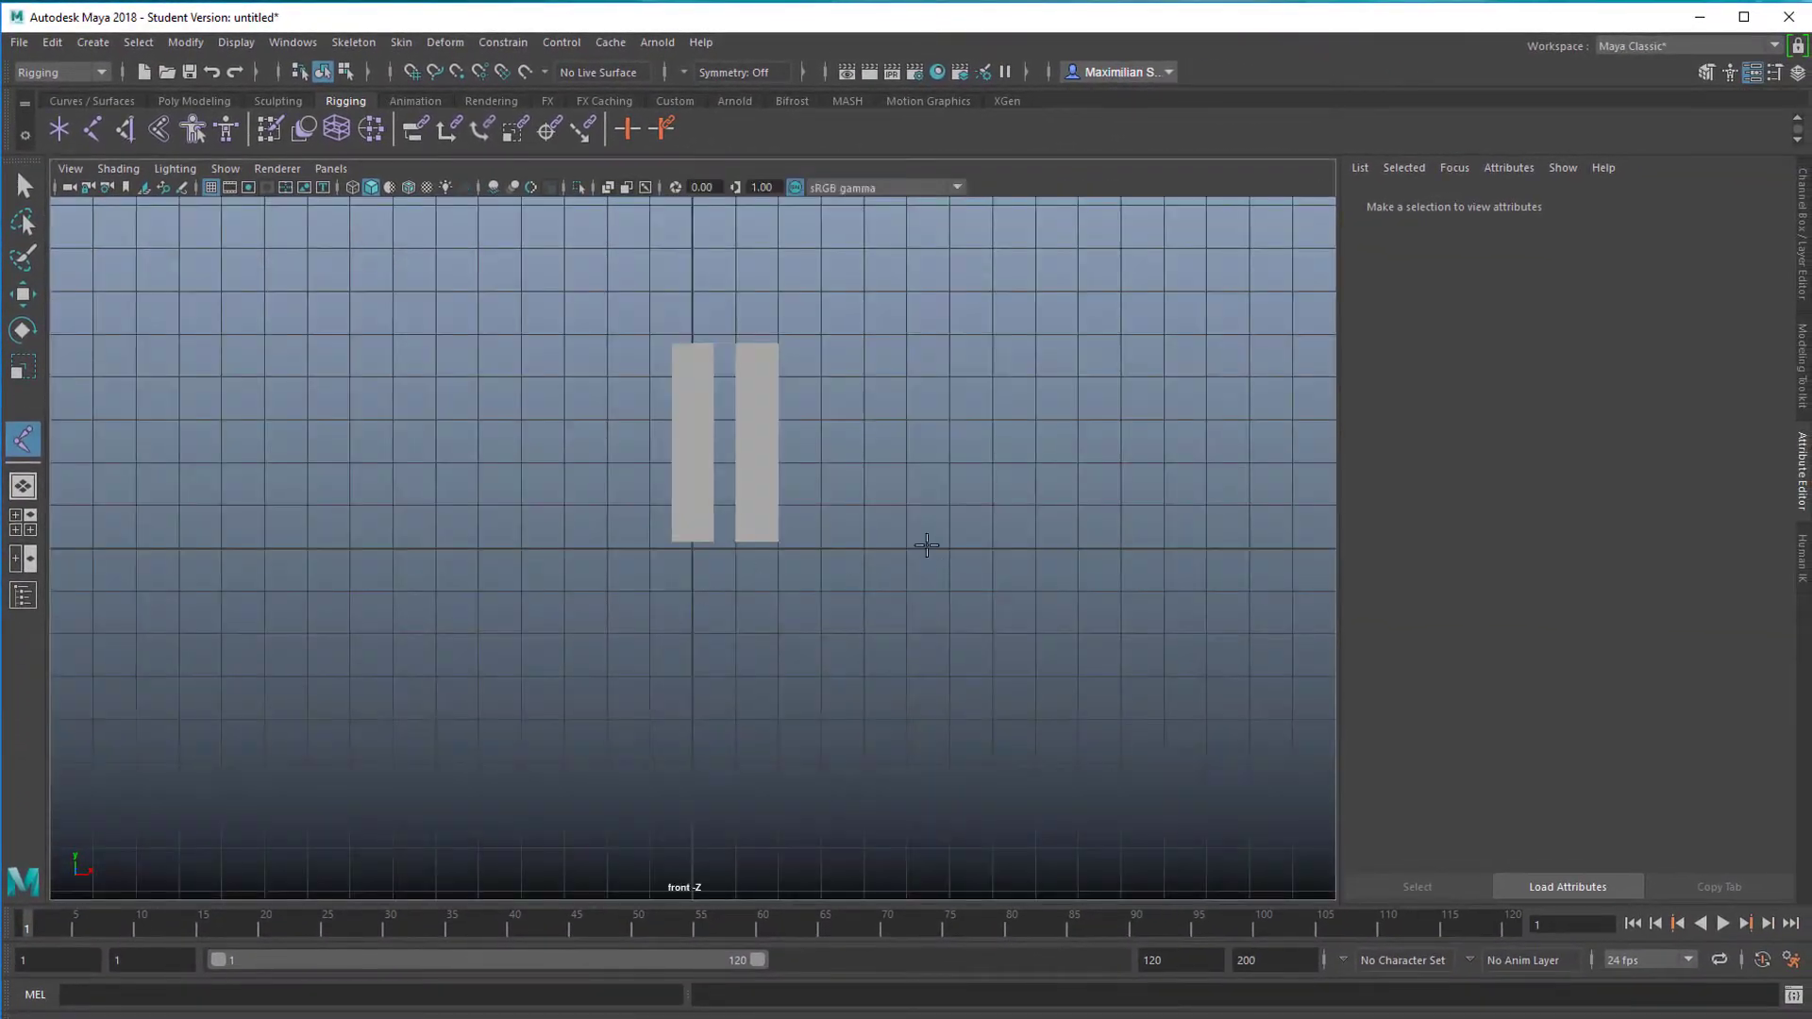
scroll(1141, 384, "up", 2)
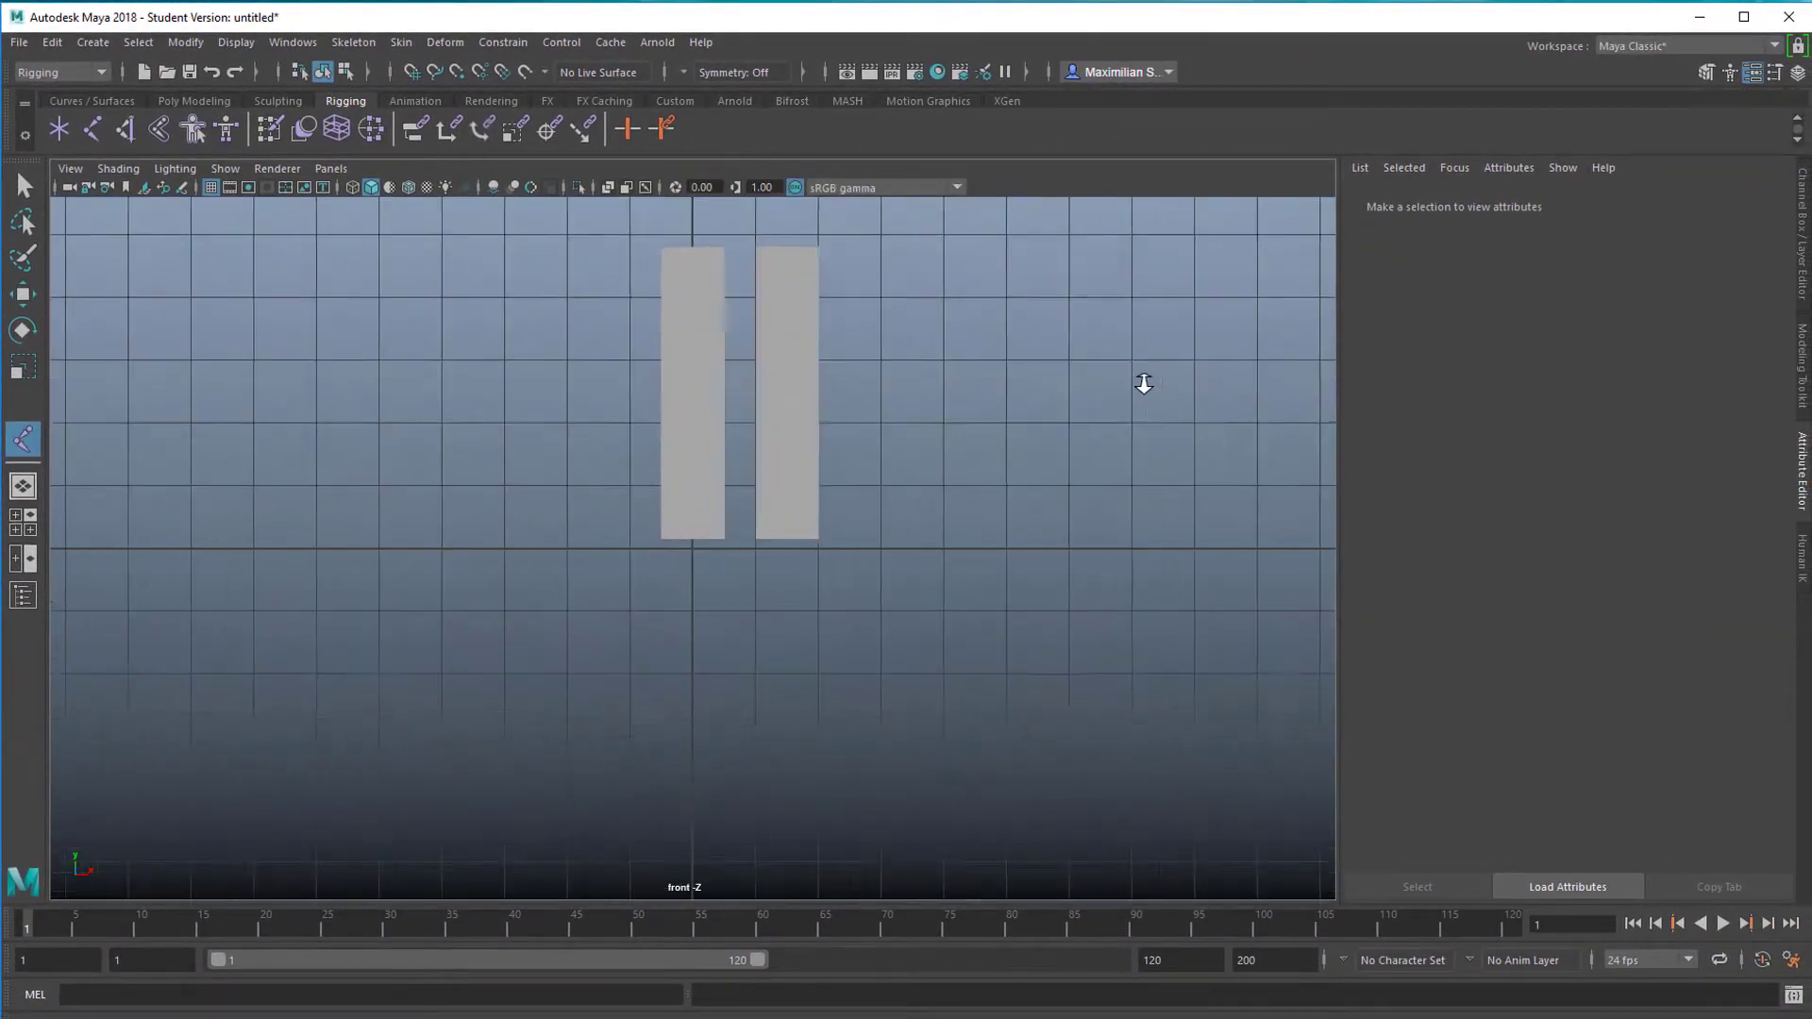
middle_click_drag(1140, 384, 728, 599, "alt")
scroll(830, 553, "up", 1)
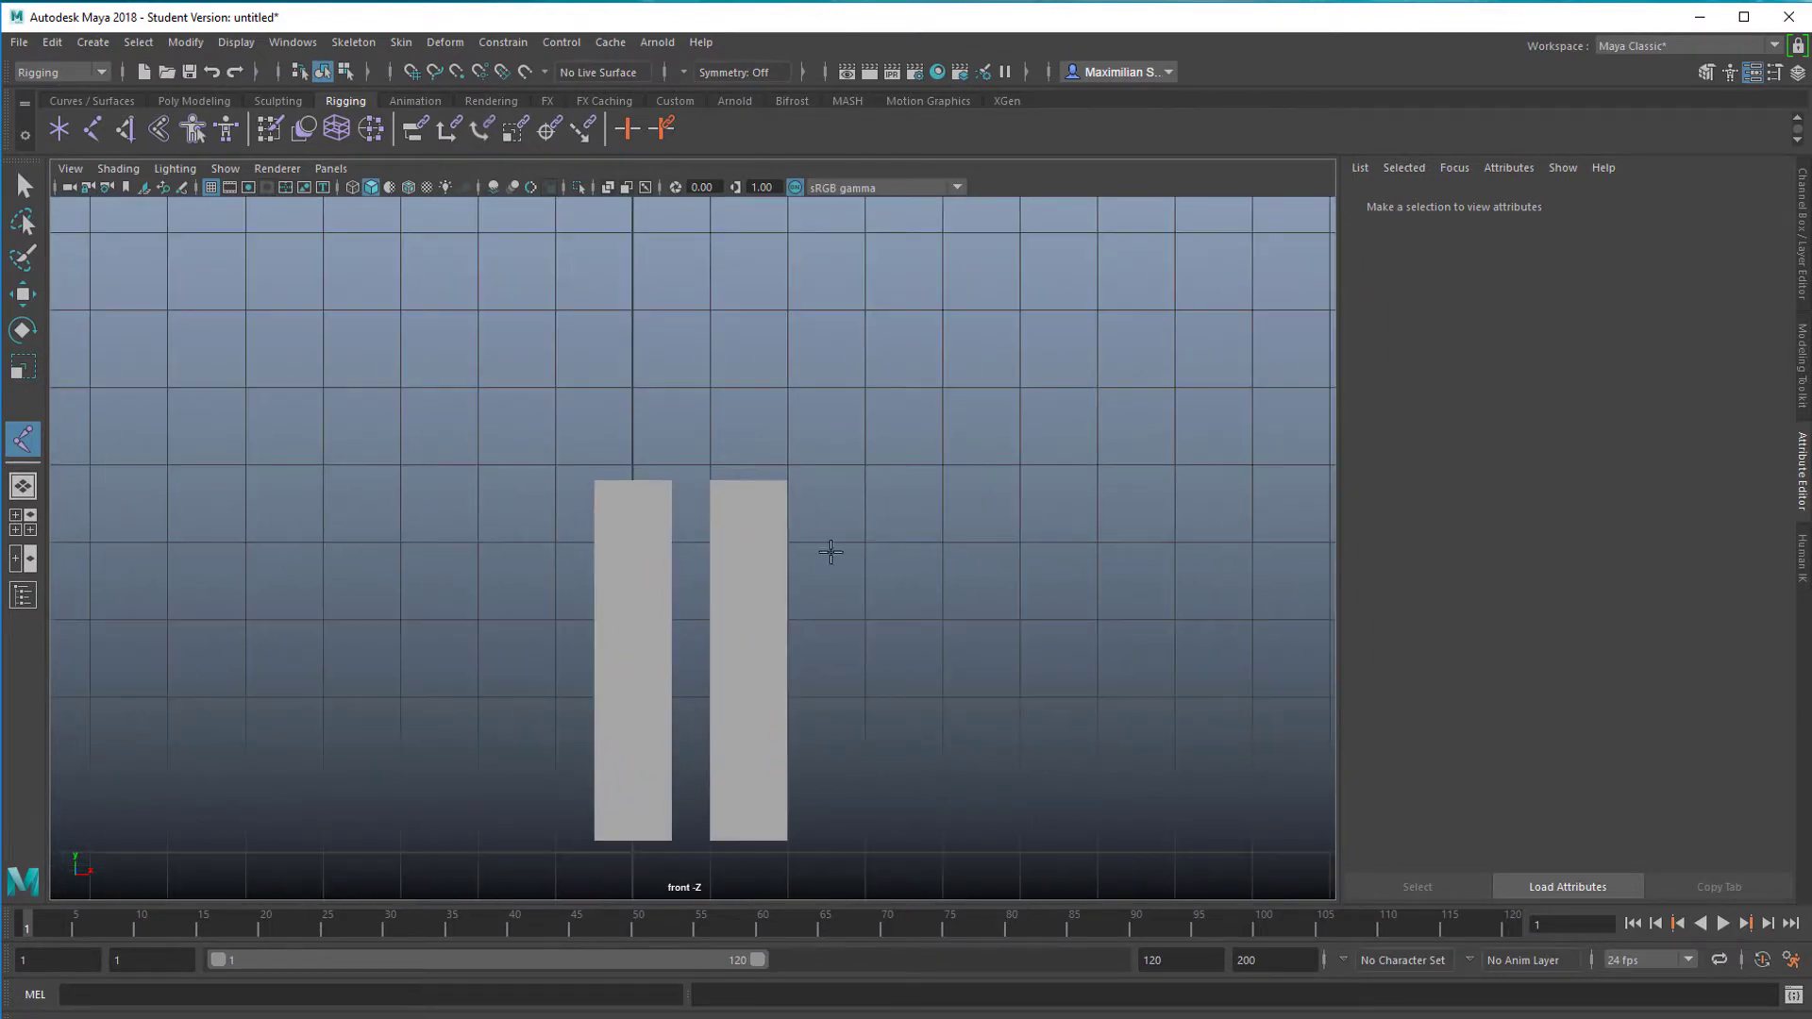
left_click(691, 435)
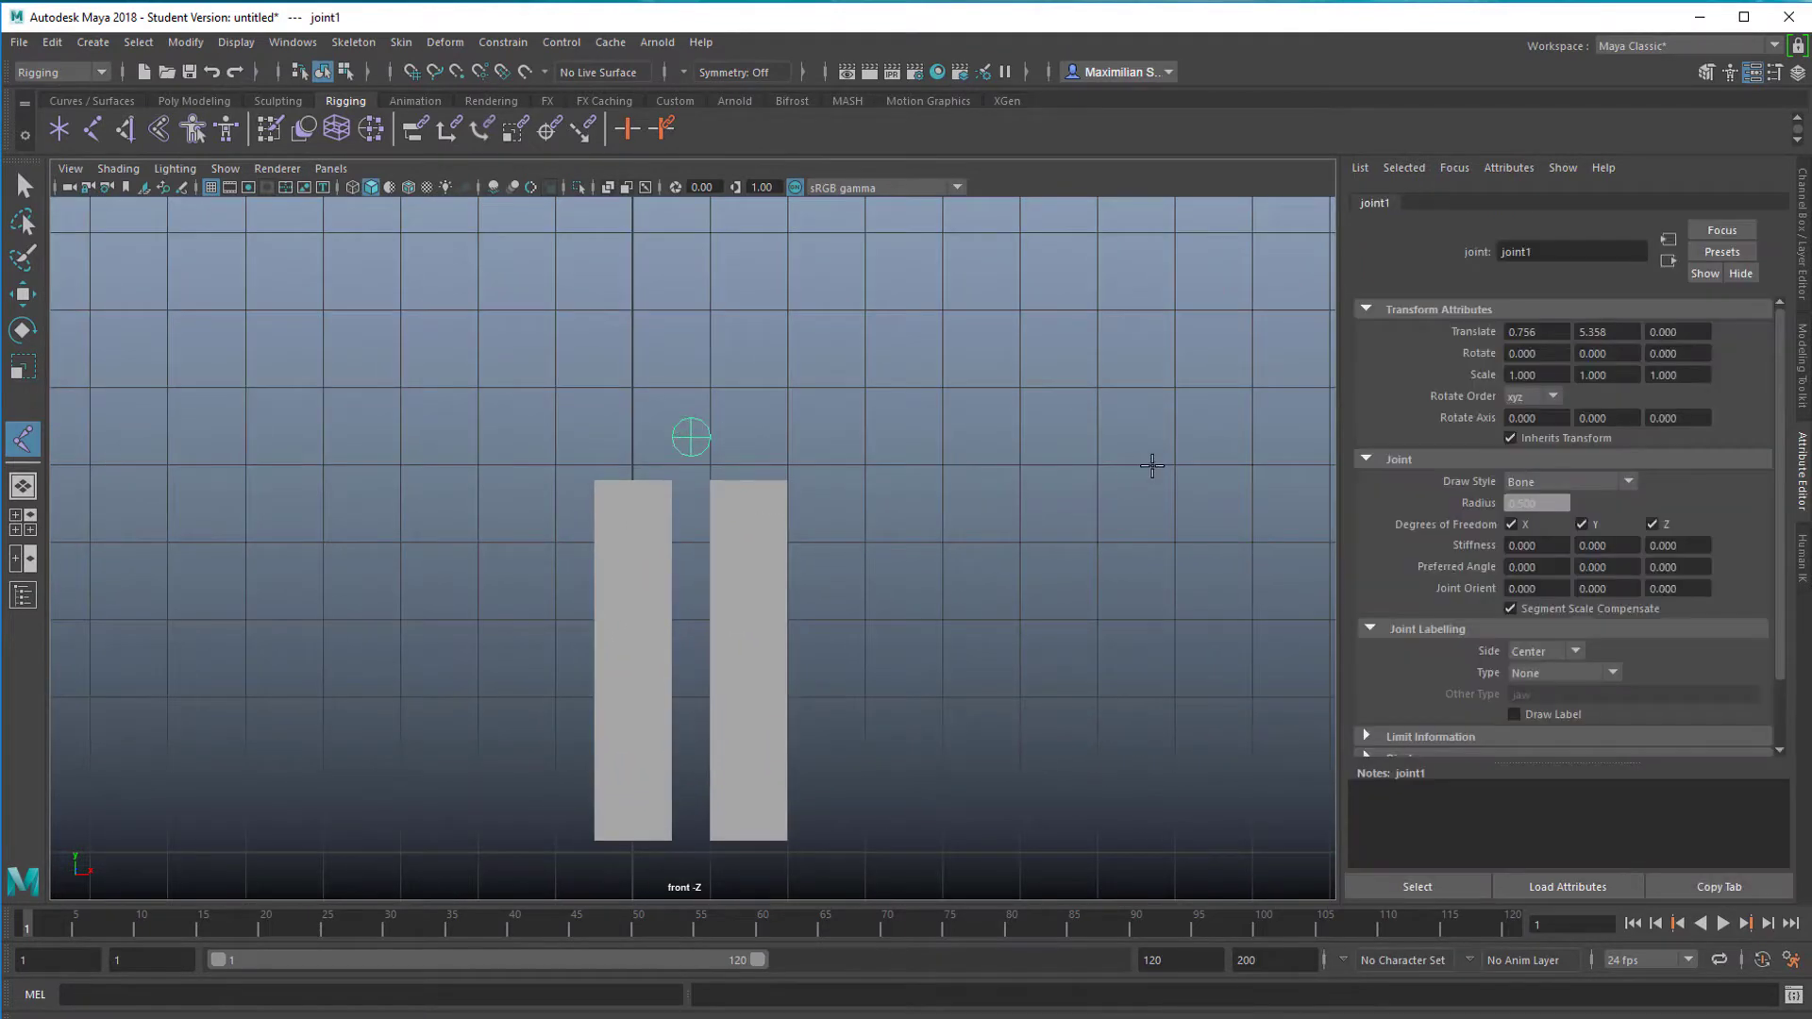
left_click(630, 501)
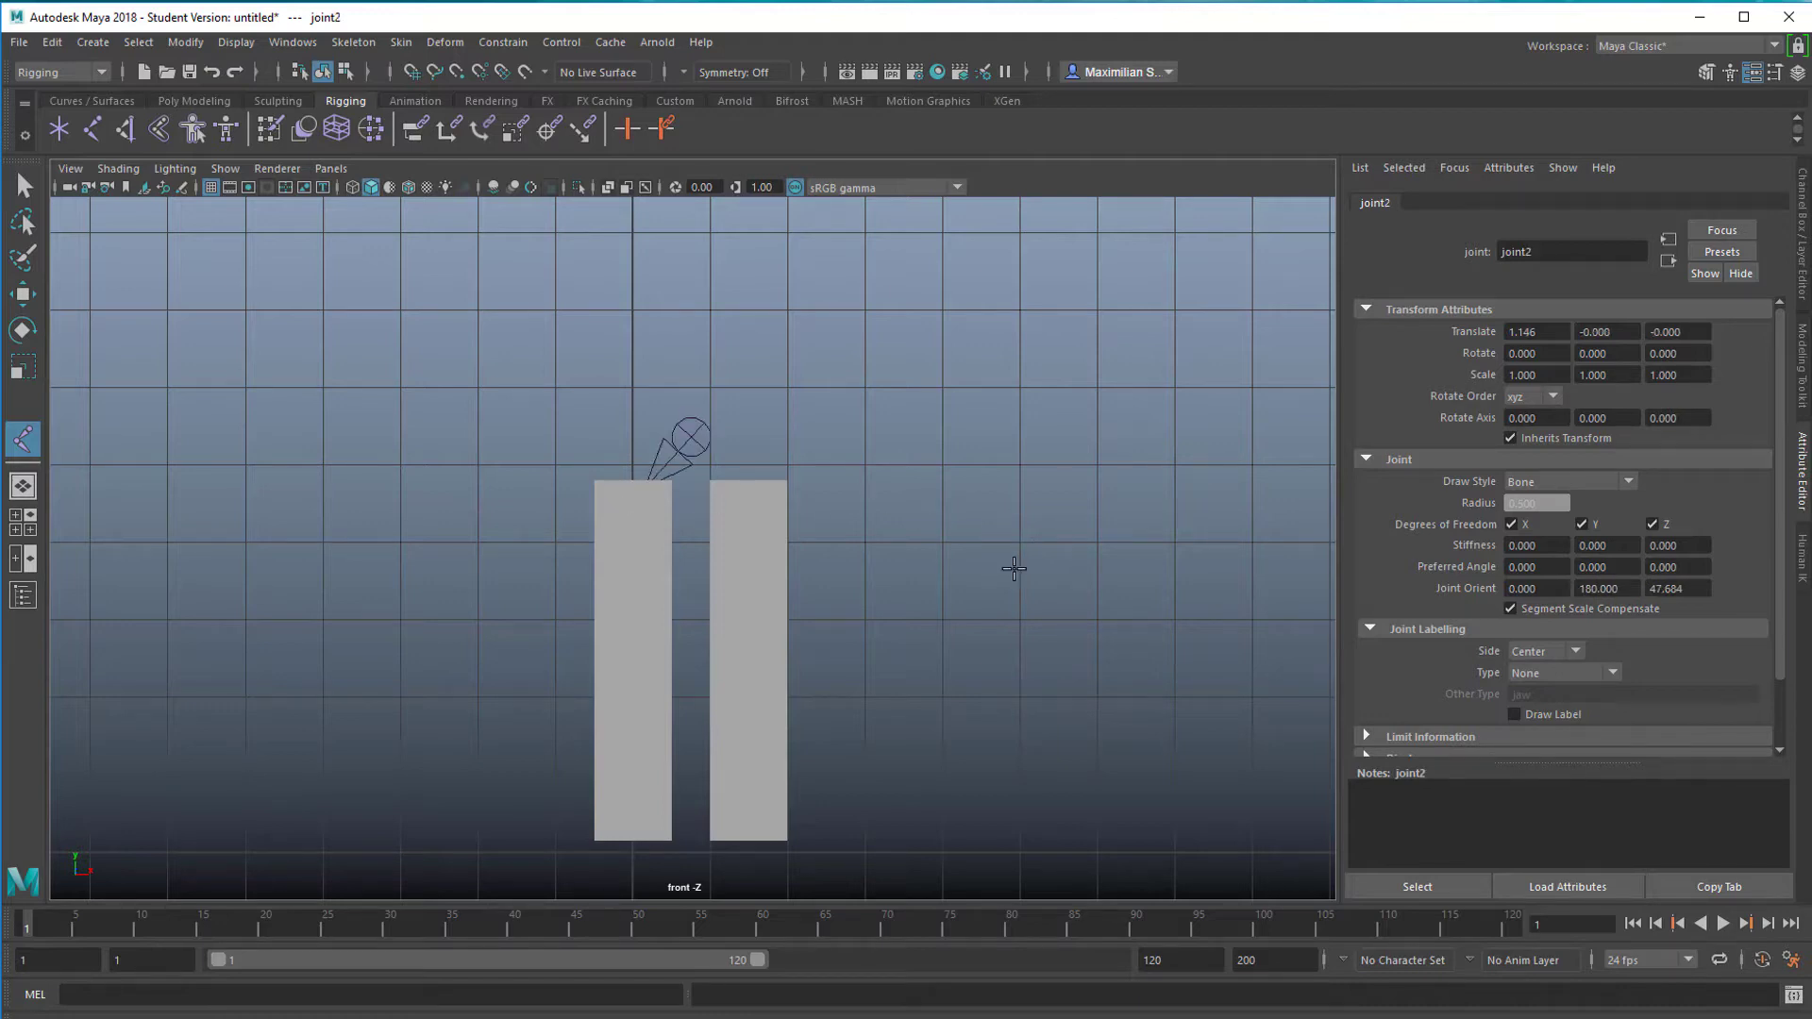
Step: In a wireframe side view, add a knee joint near the box's front edge and an ankle joint at its base, and finish the chain
key("space")
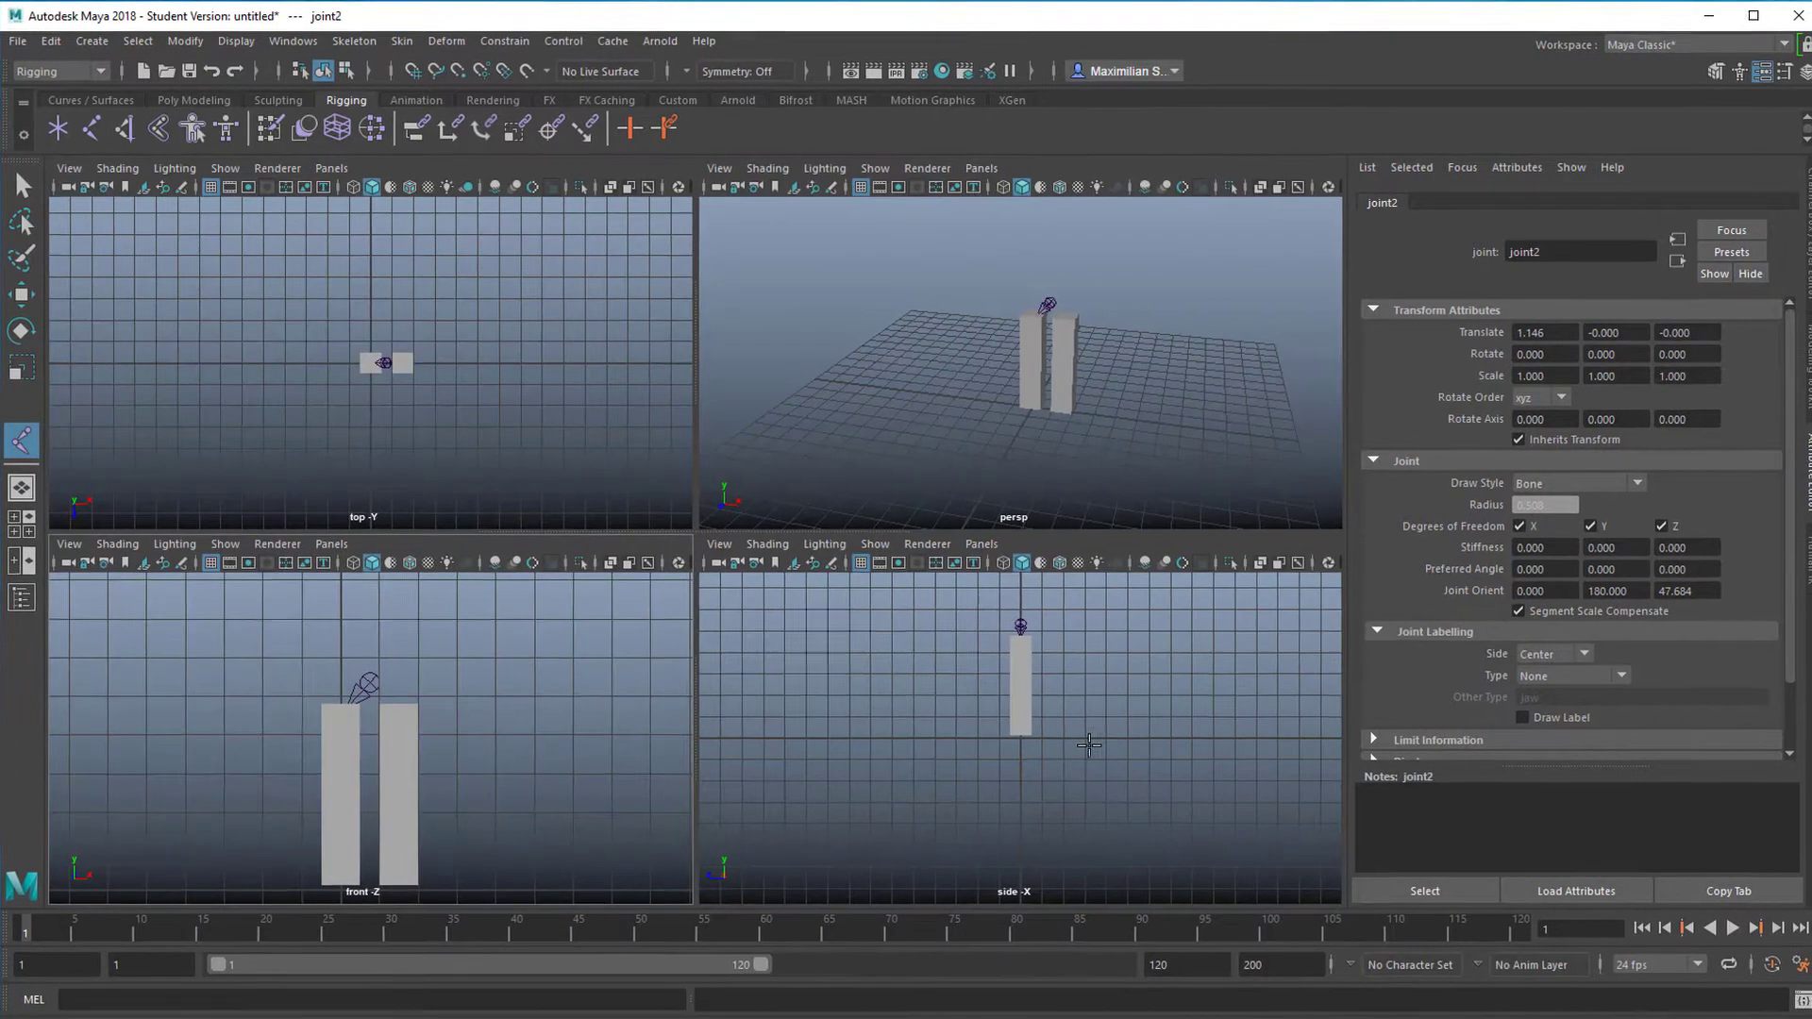
key("space")
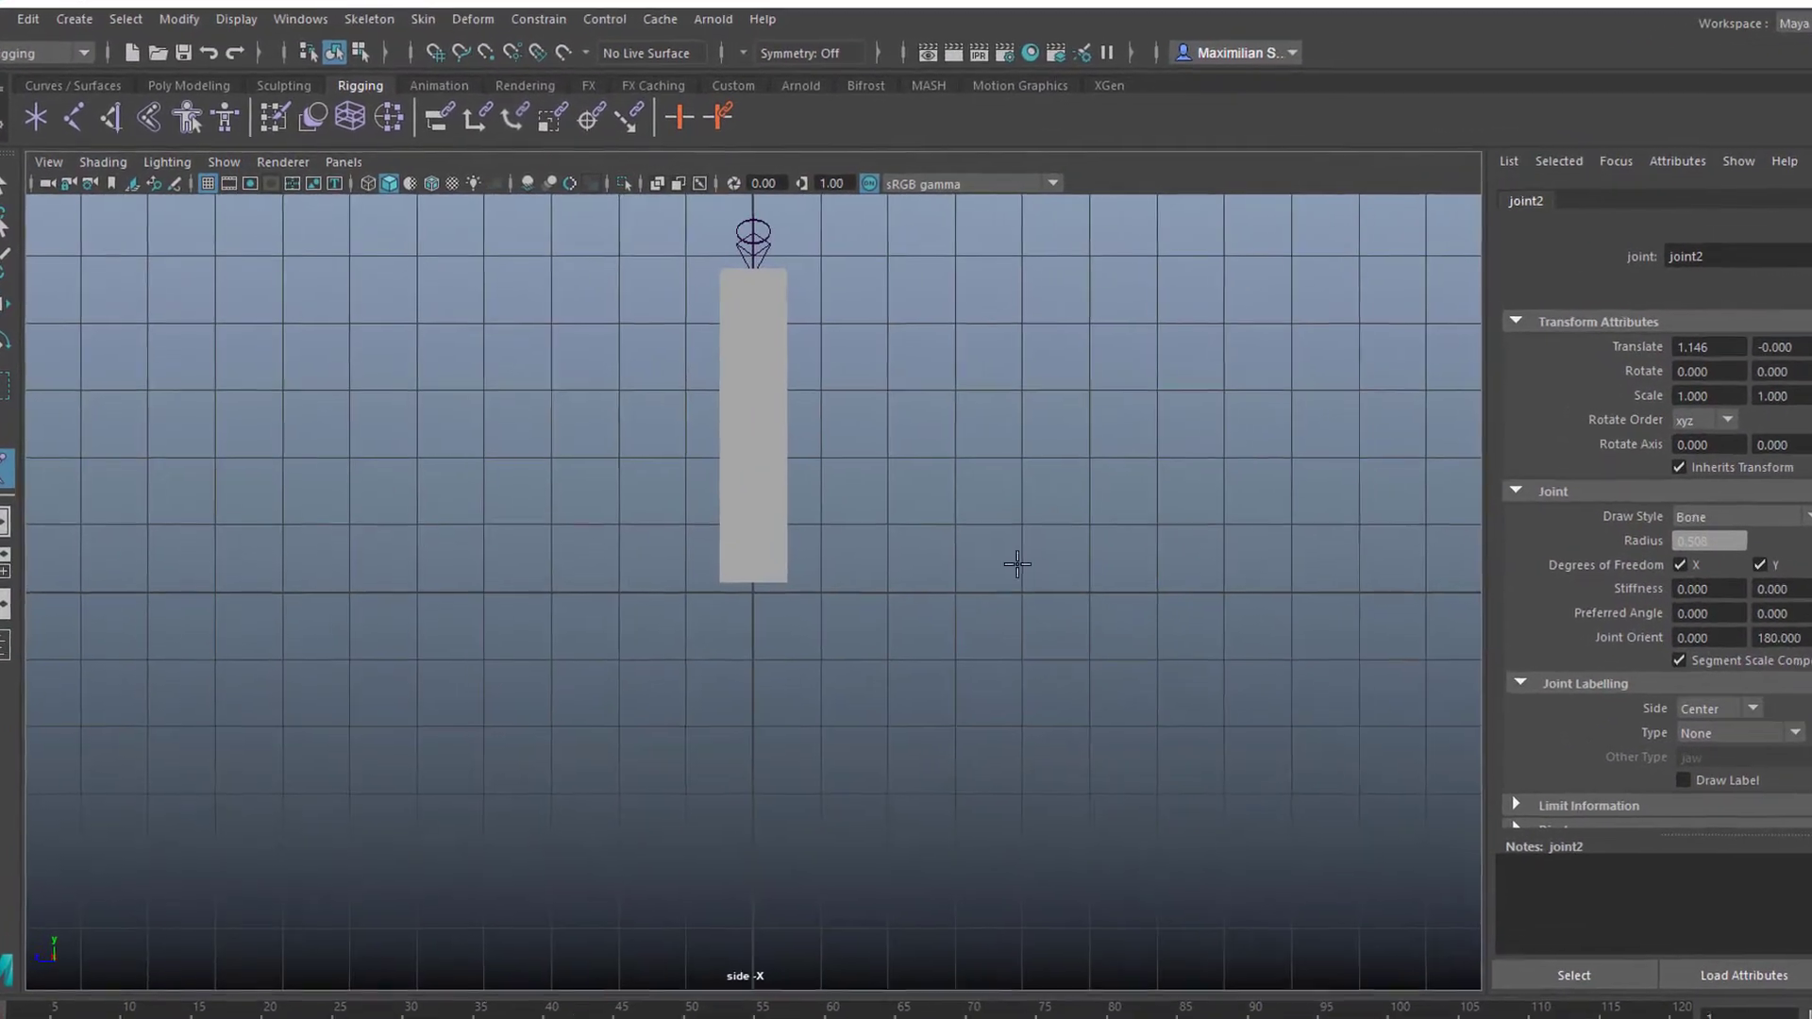
middle_click_drag(1018, 564, 1093, 734, "alt")
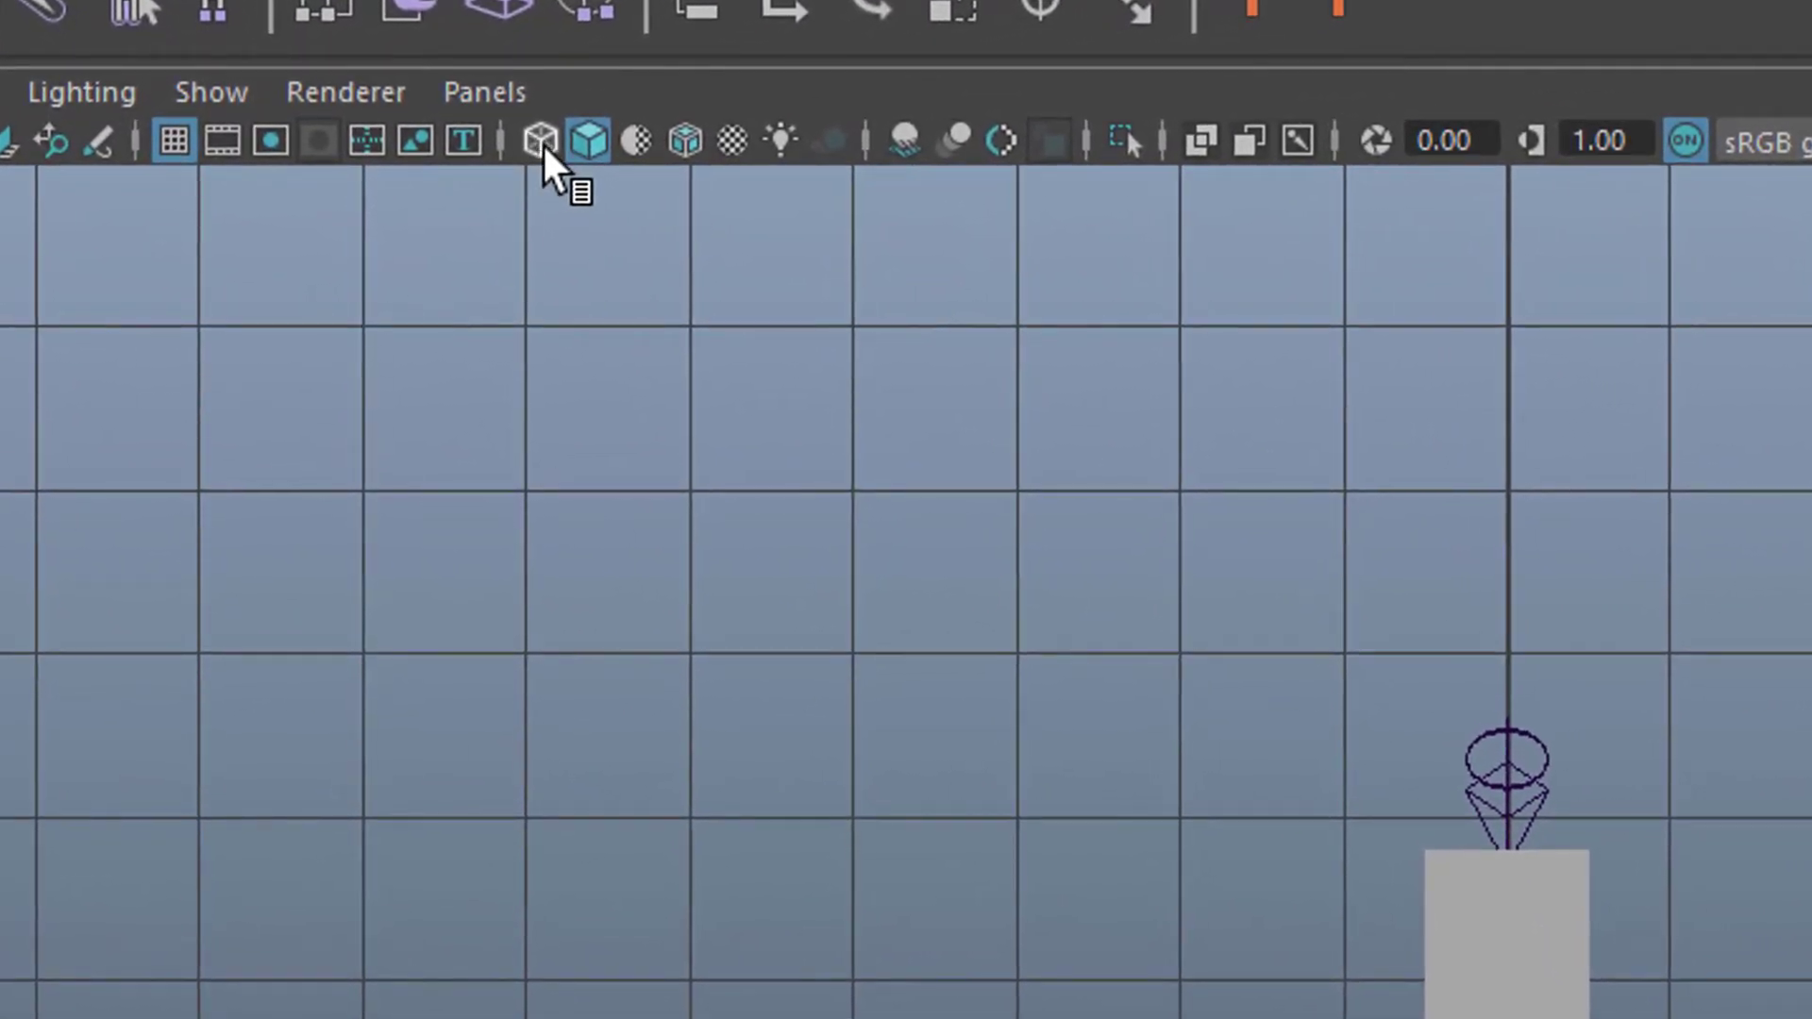
left_click(542, 144)
scroll(906, 592, "up", 2)
mouse_move(906, 592)
middle_mouse_down("alt")
mouse_move(935, 611)
mouse_move(943, 541)
middle_mouse_up("alt")
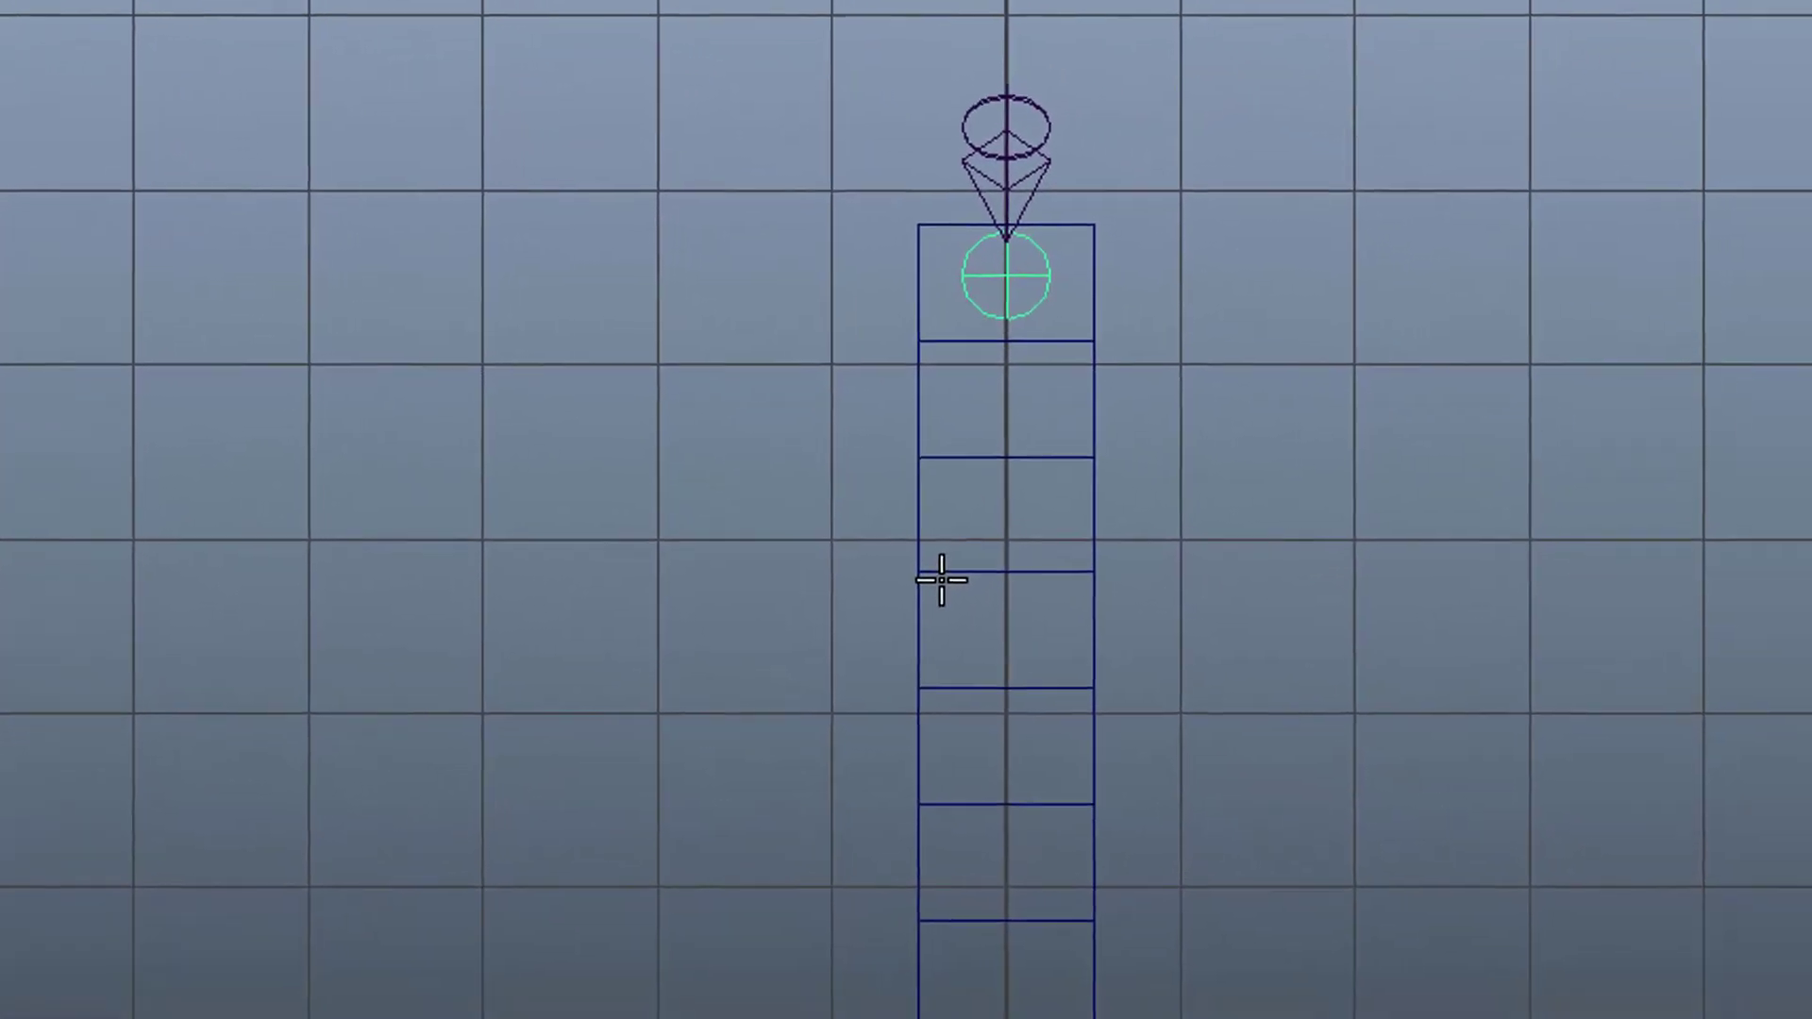
left_click(936, 575)
left_click(1052, 981)
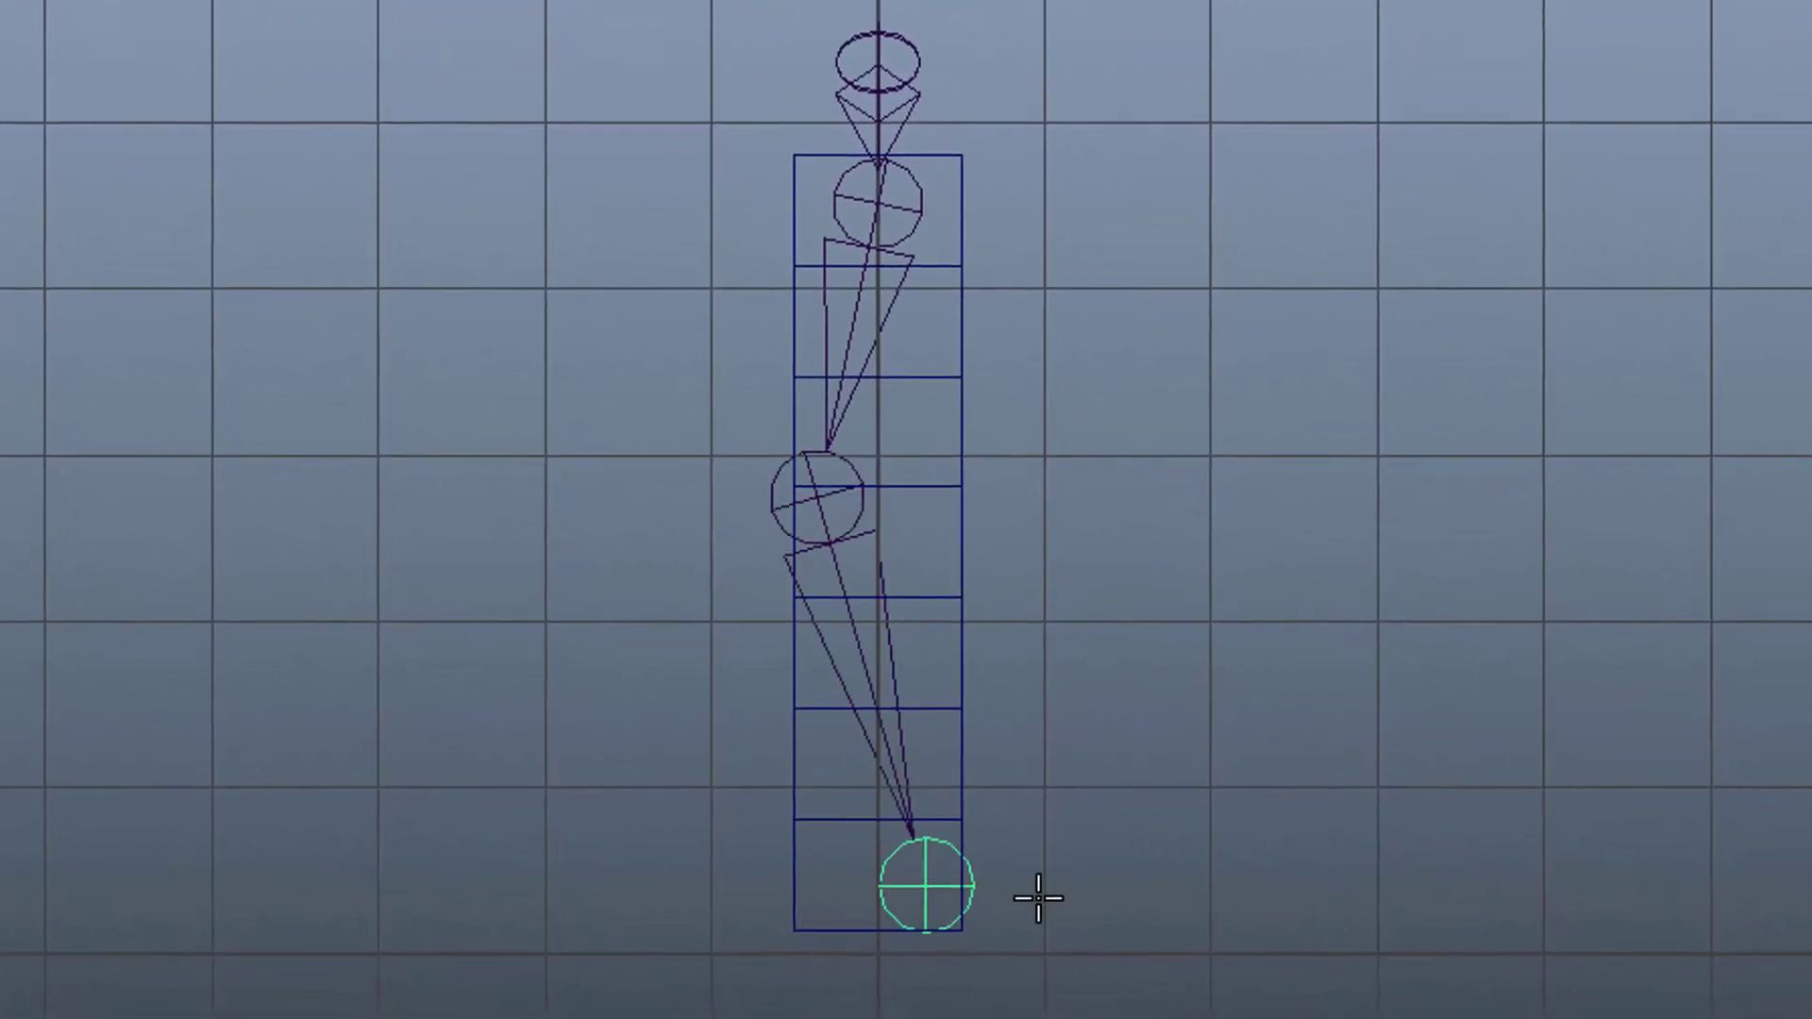
key("Return")
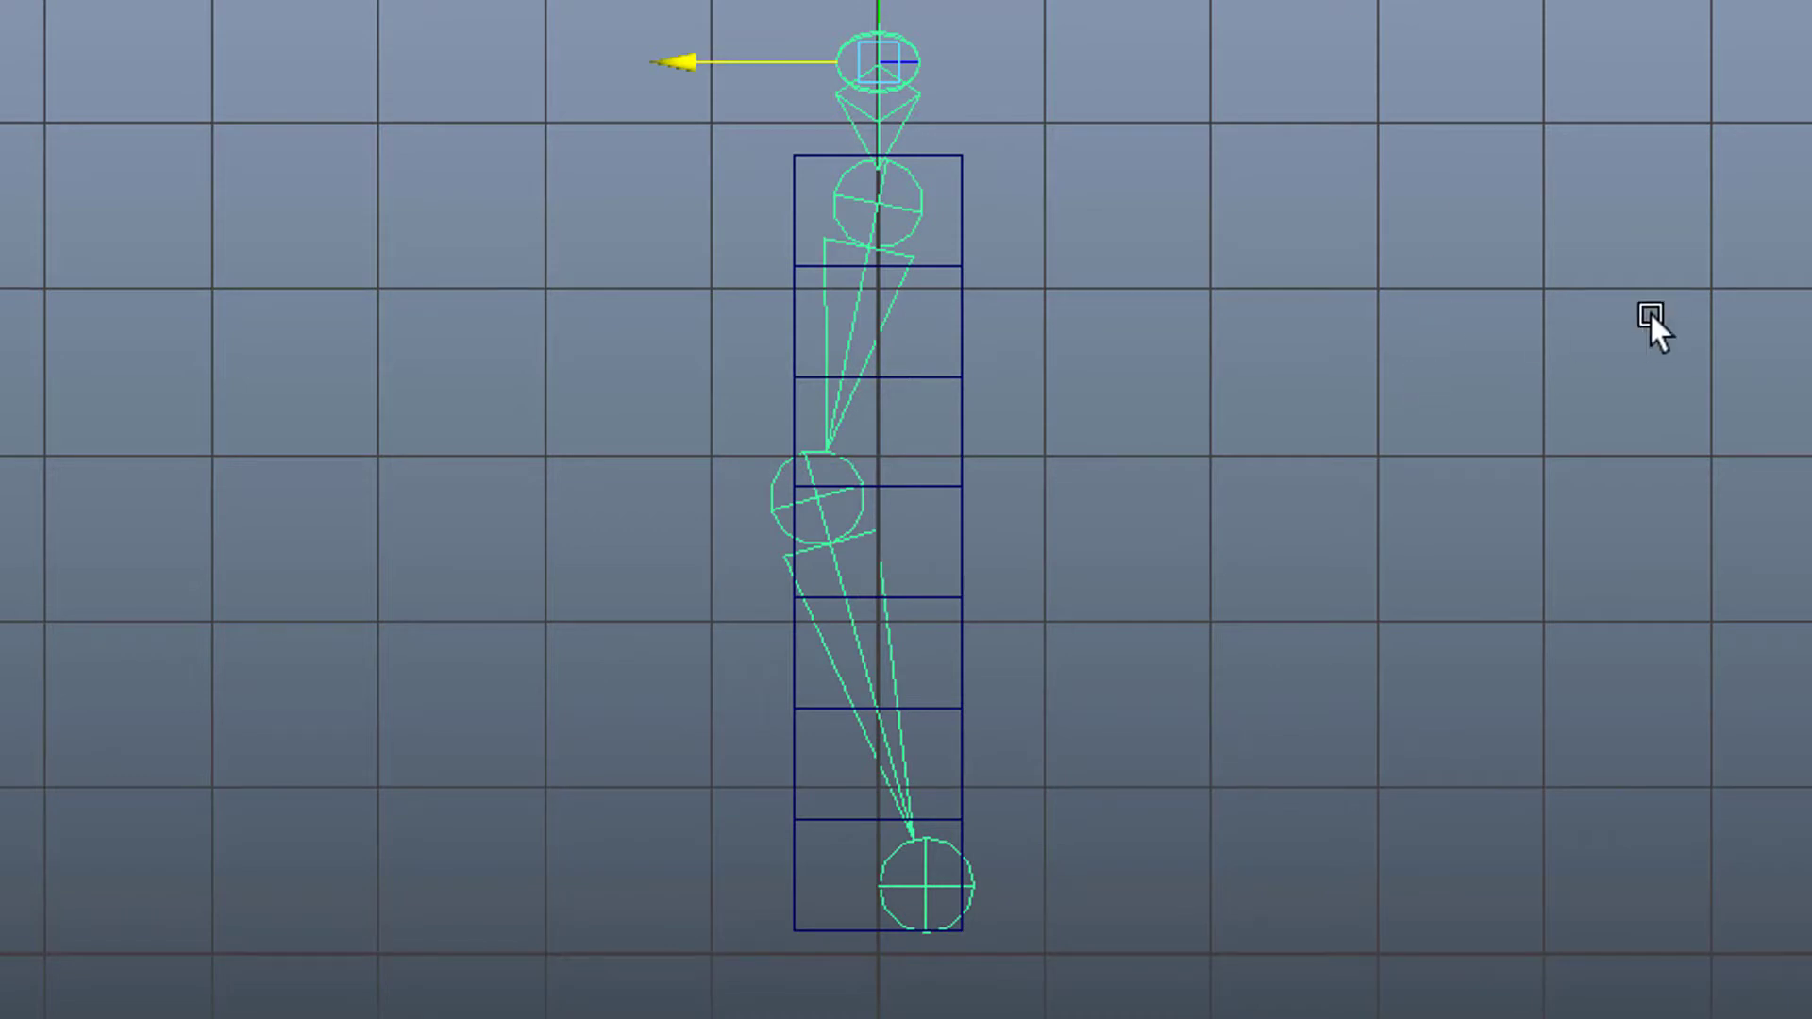
Step: Examine the joint chain and both leg boxes up close in the perspective view
key("space")
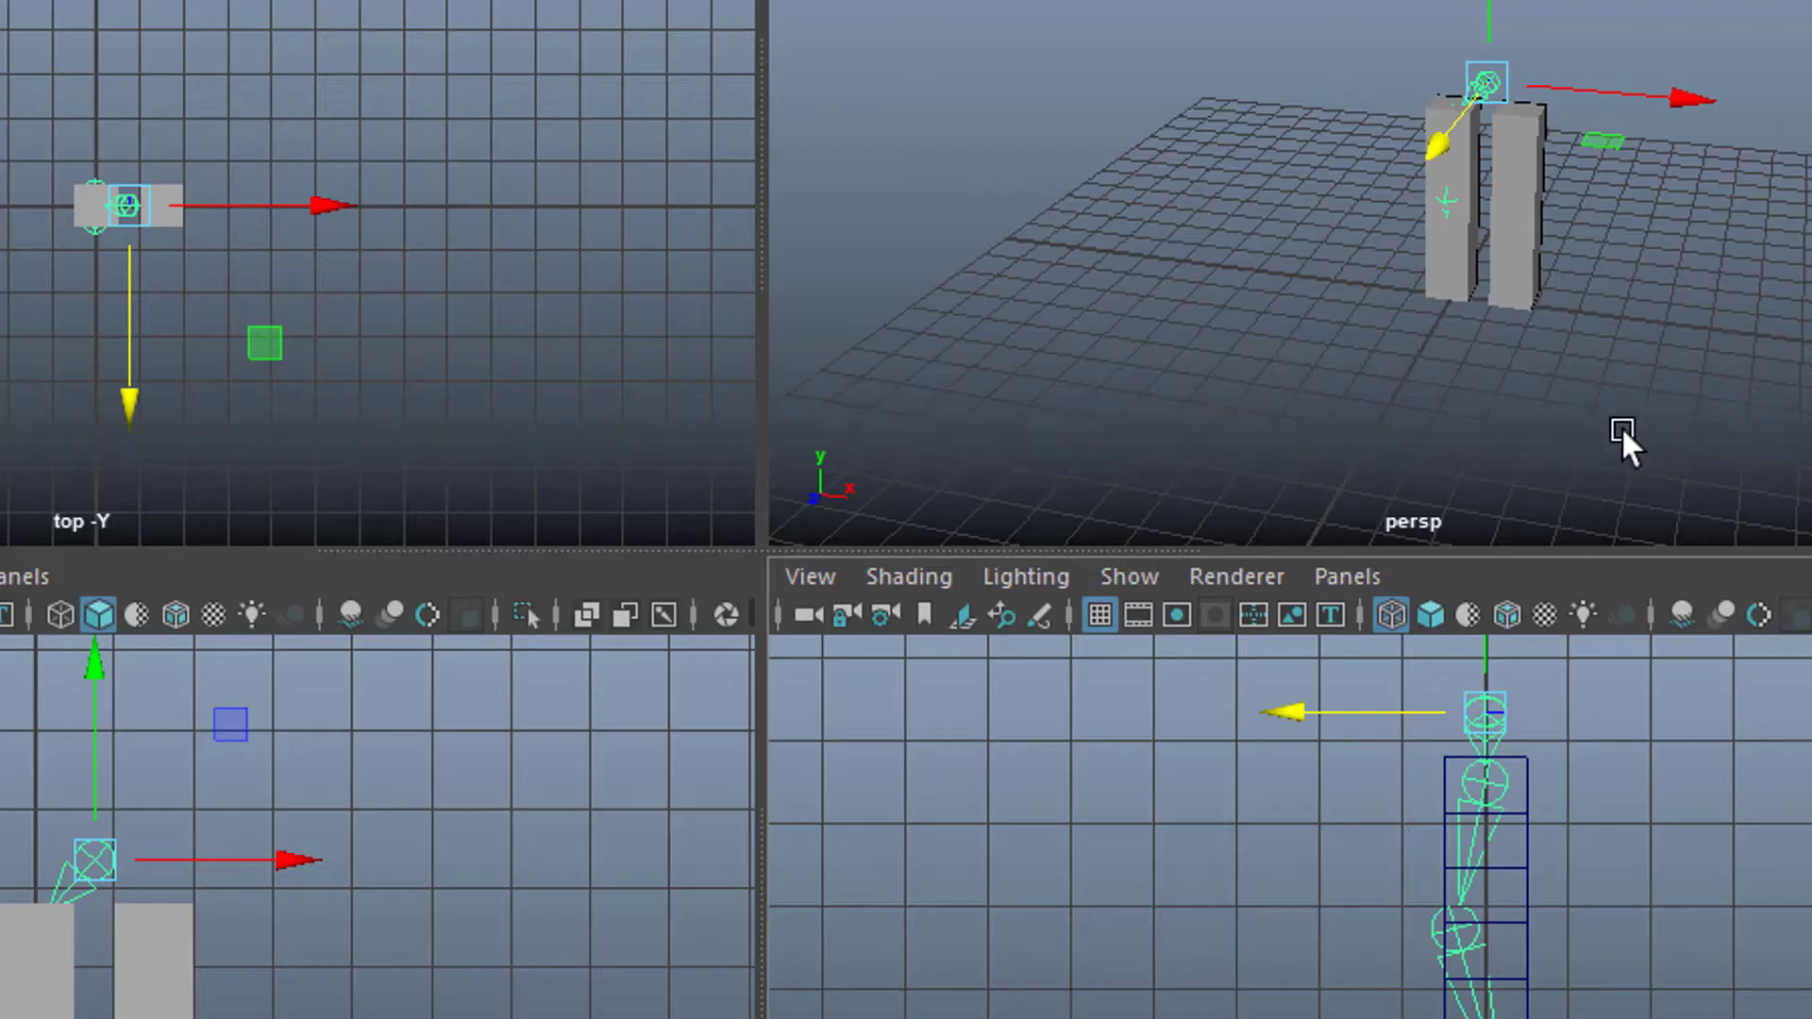
key("space")
left_click_drag(1142, 723, 842, 535, "alt")
right_click_drag(869, 791, 1440, 817, "alt")
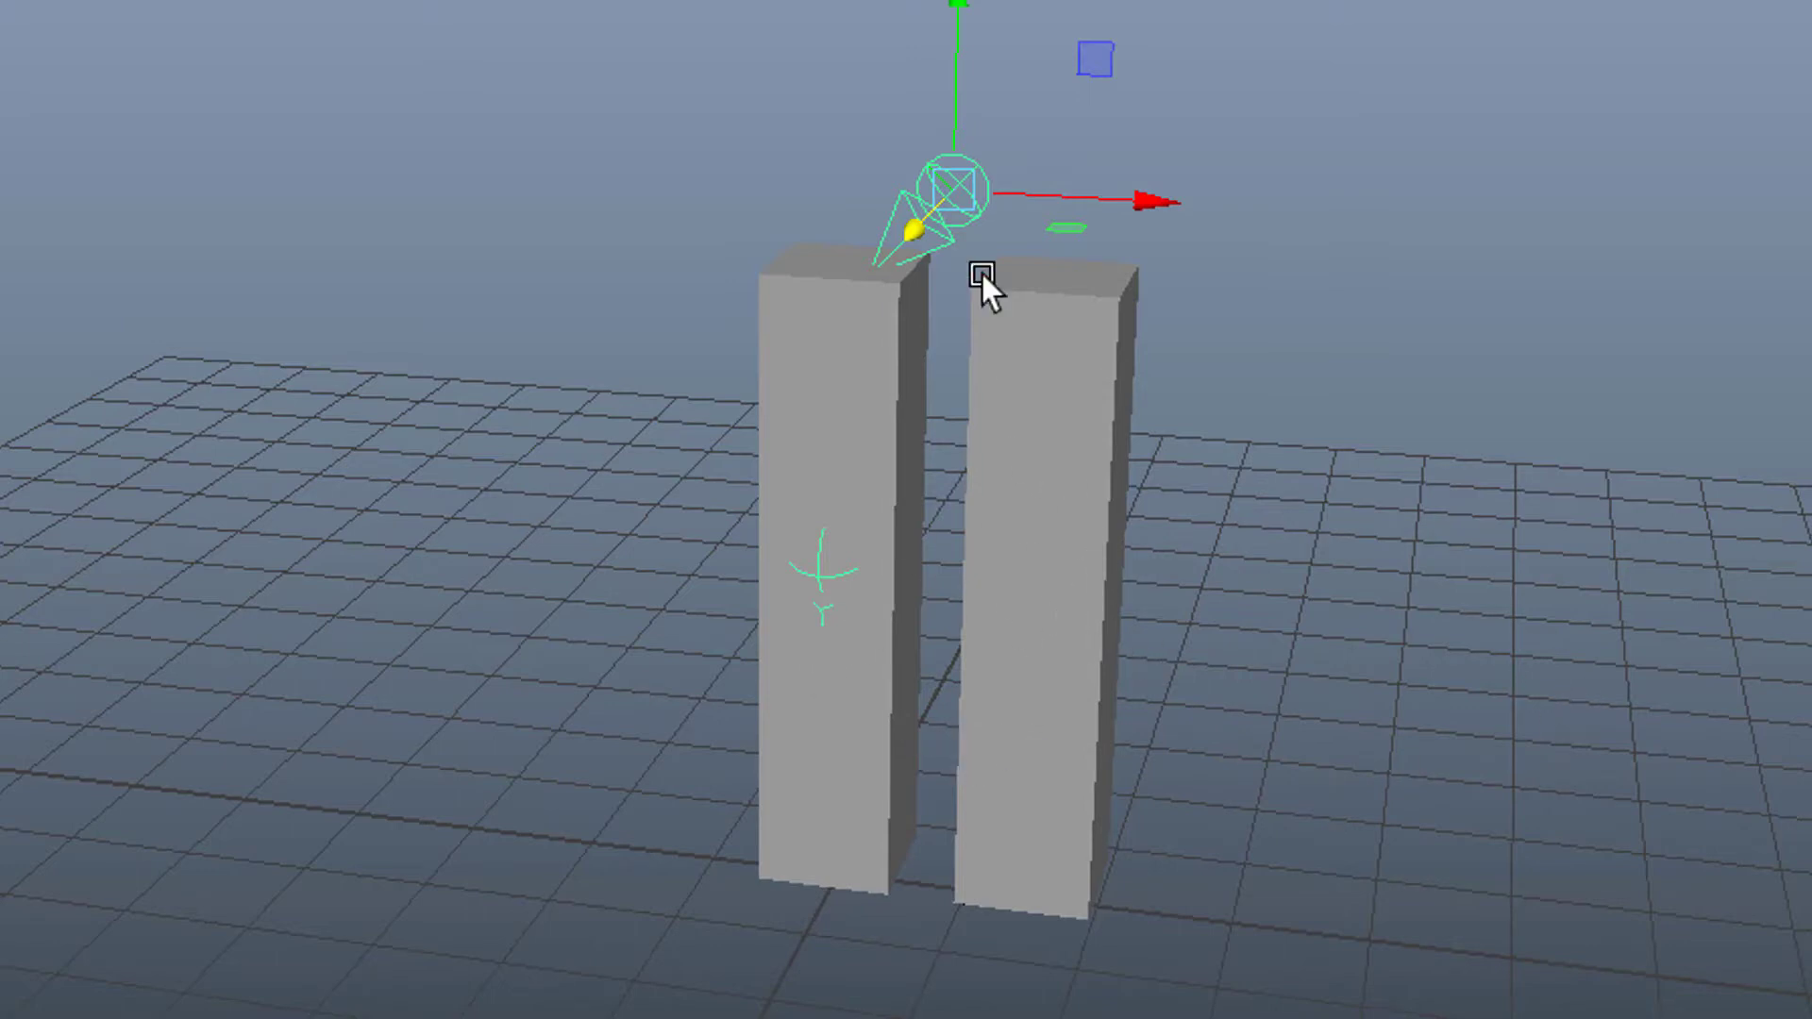
Step: Leave the joint tool and show the enlarged perspective view in wireframe so the joints inside the box are visible
key("q")
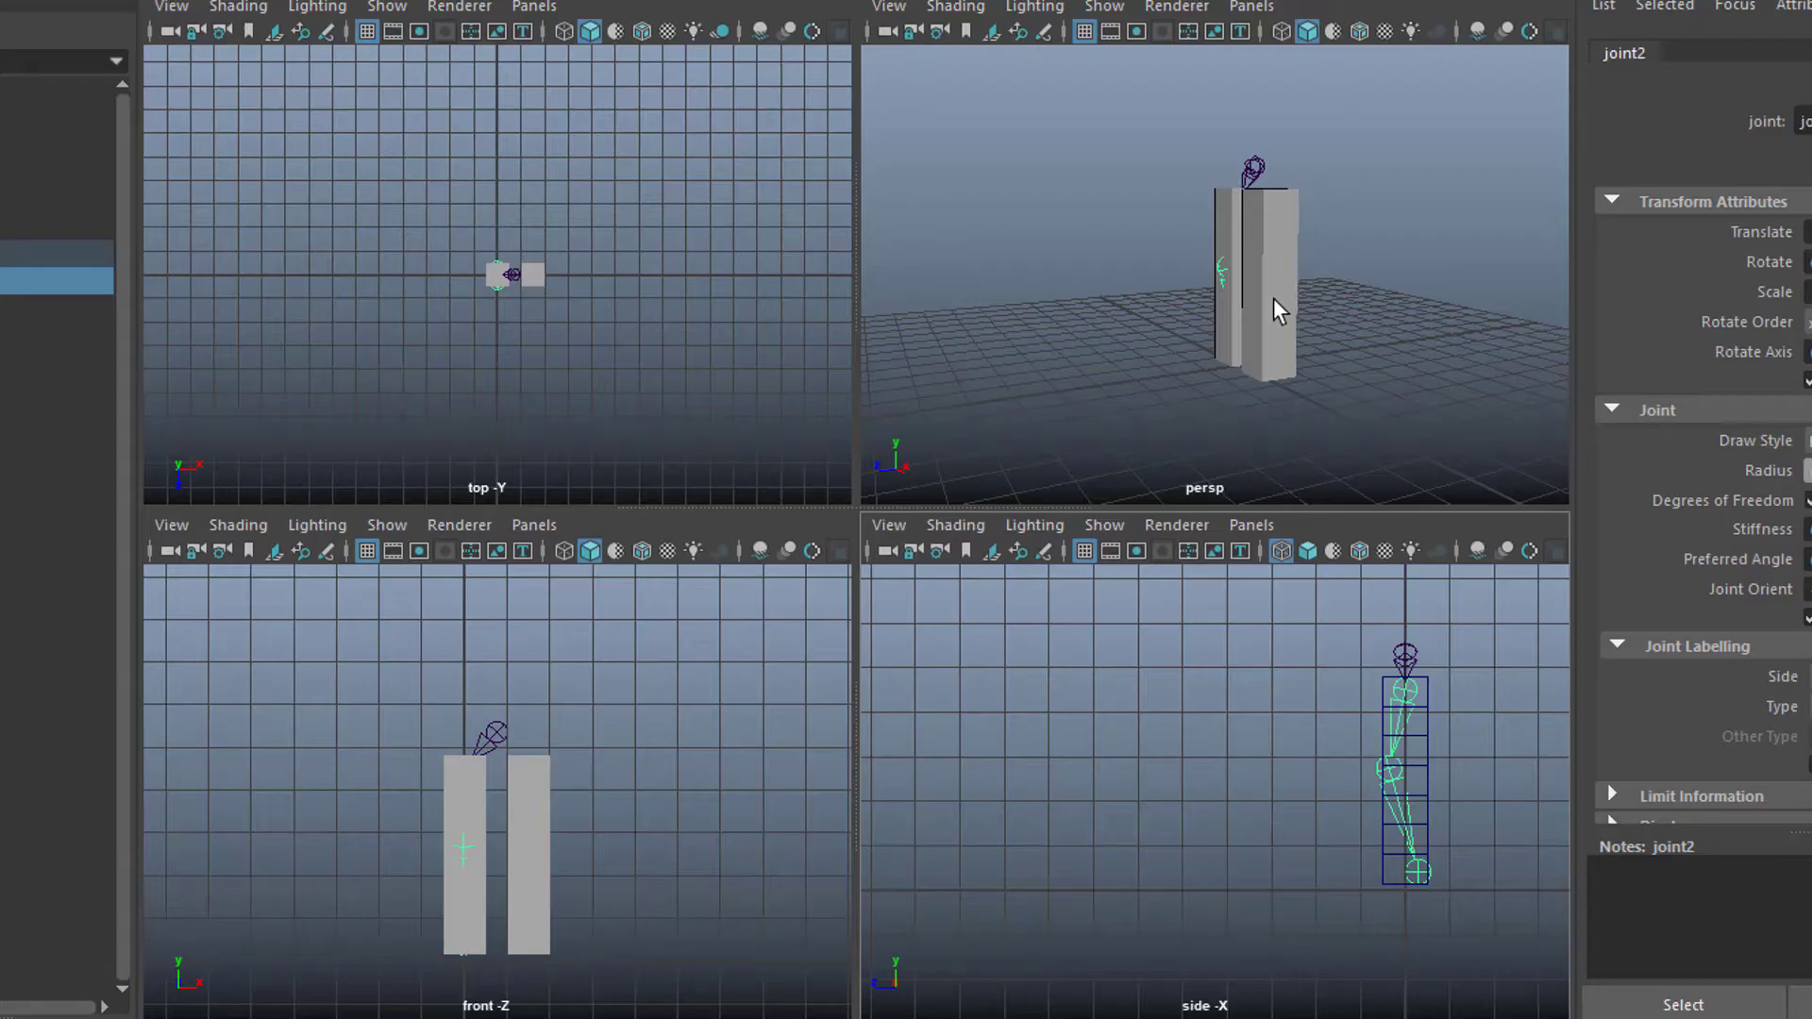
key("space")
left_click_drag(667, 660, 838, 721, "alt")
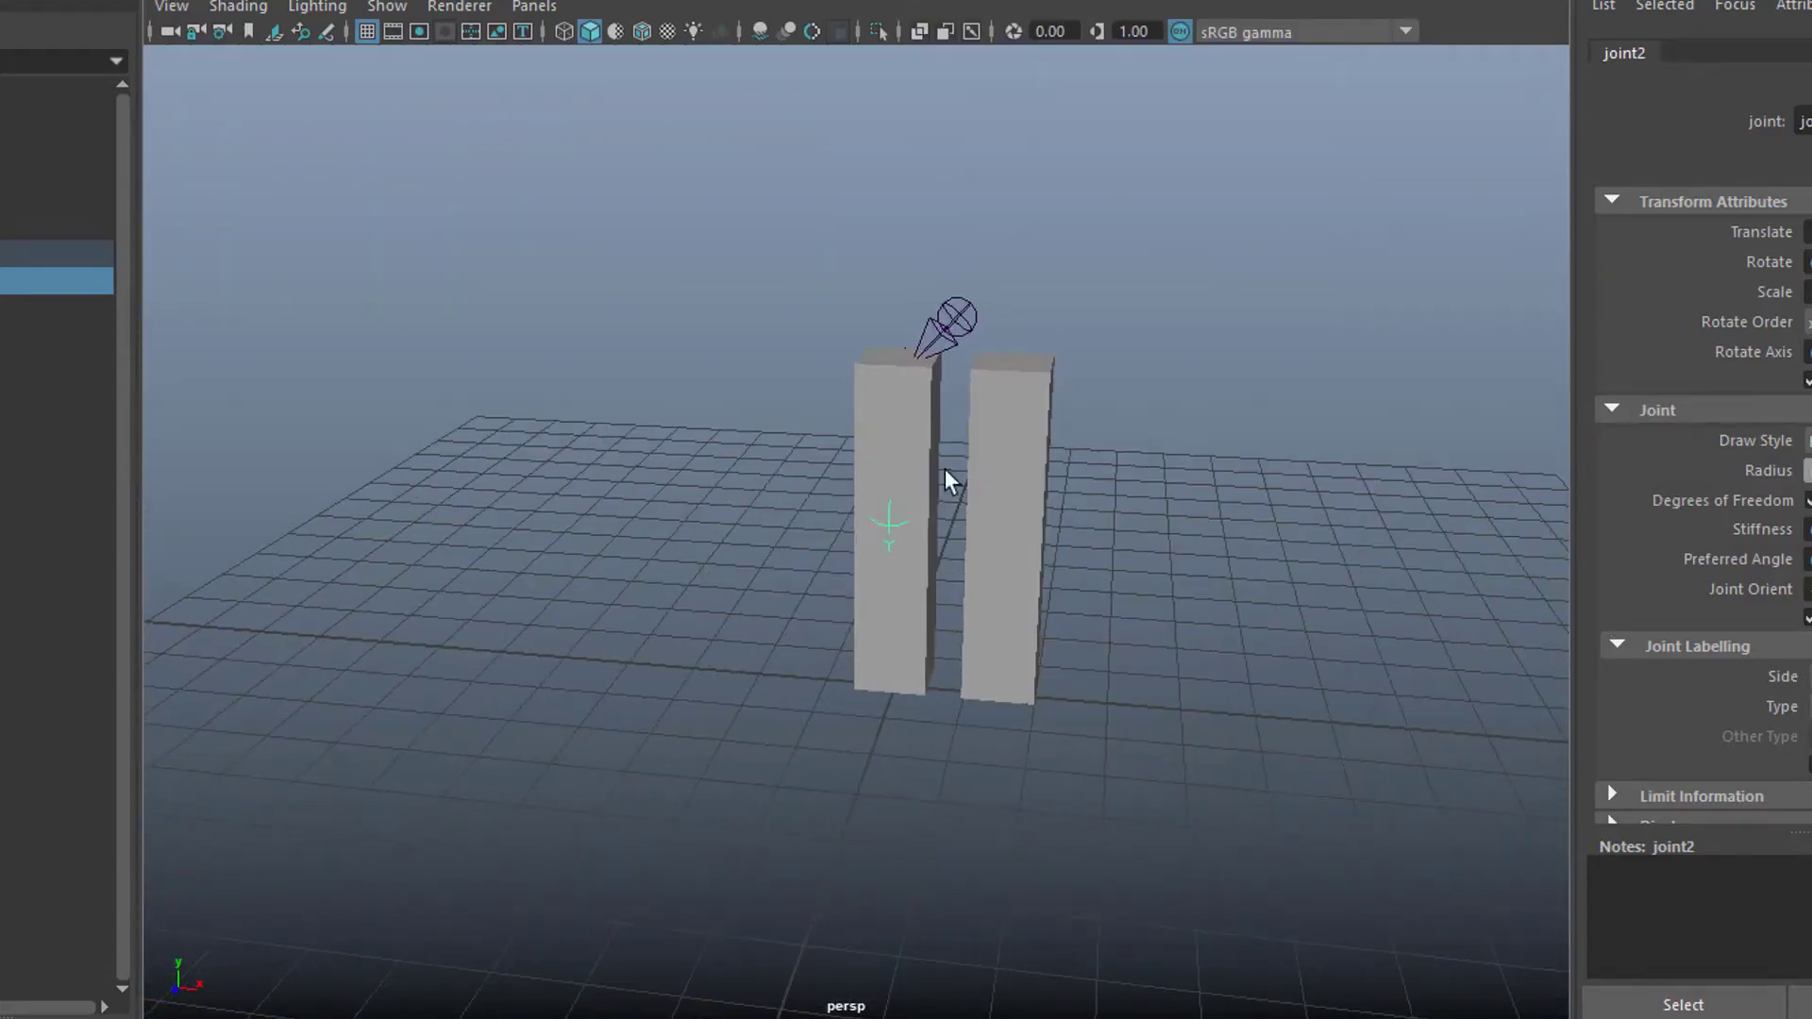
left_click(562, 31)
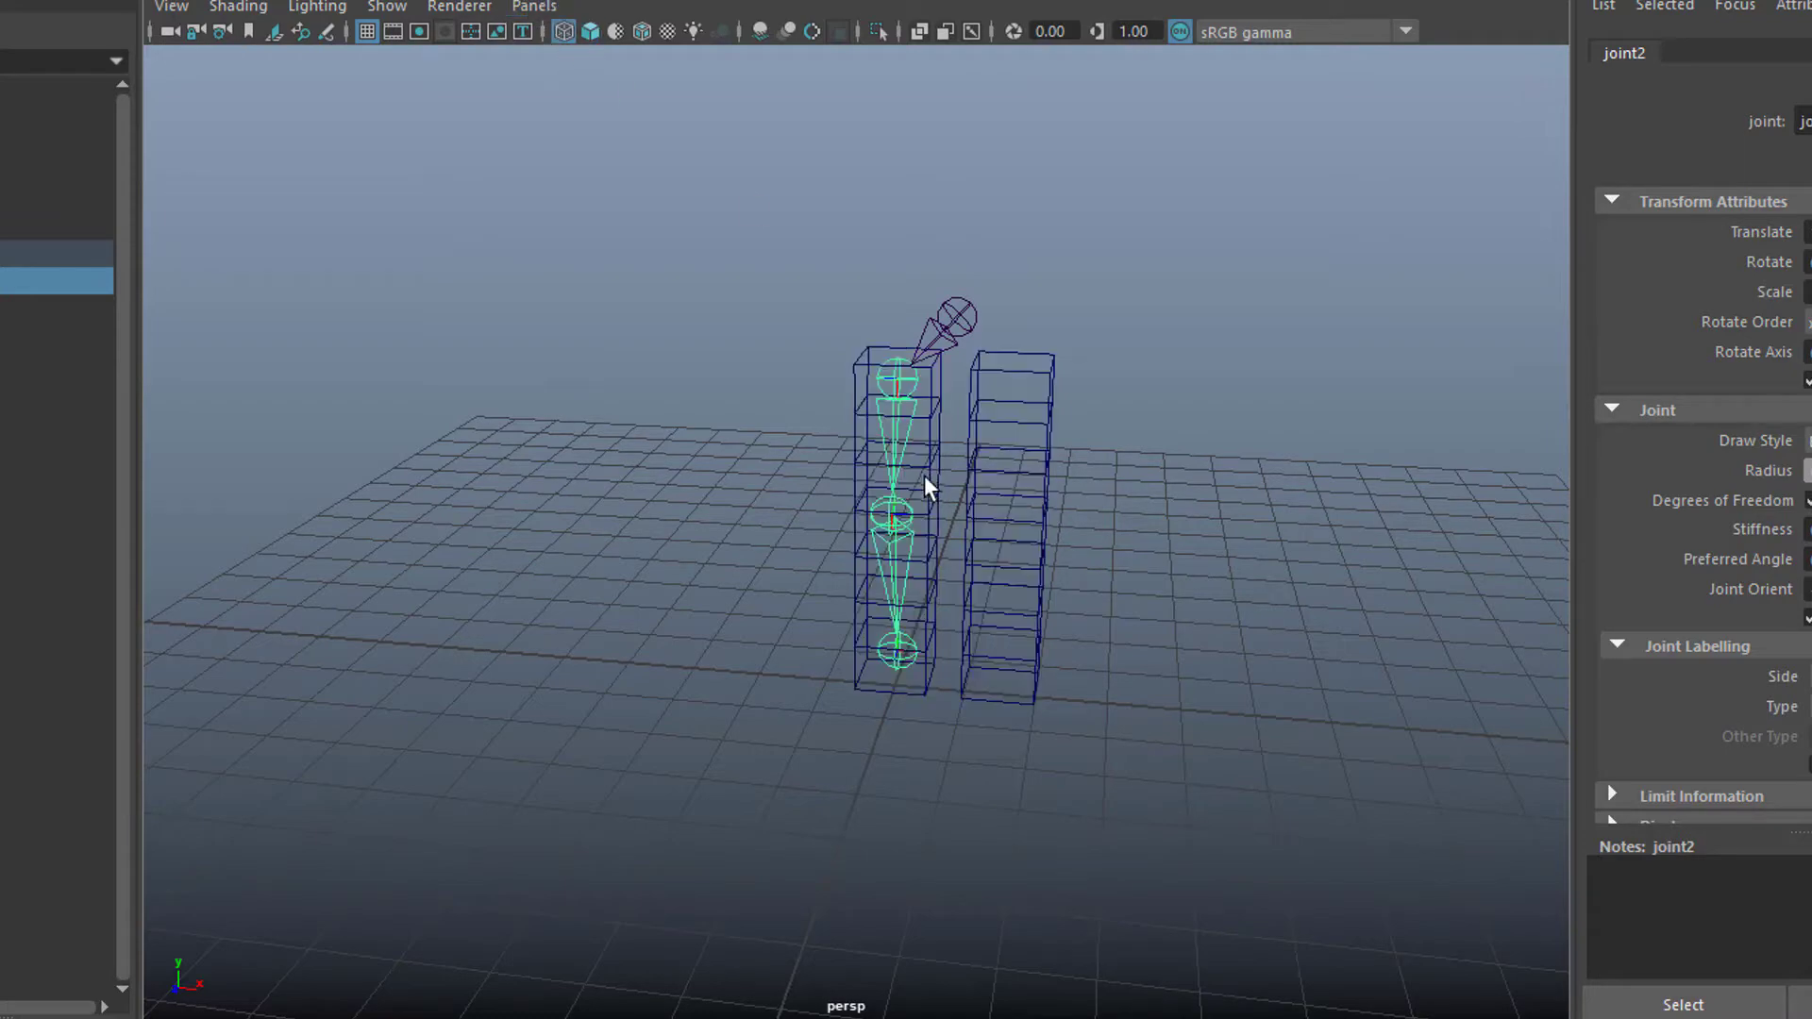
mouse_move(911, 527)
left_mouse_down("alt")
mouse_move(780, 708)
mouse_move(808, 695)
left_mouse_up("alt")
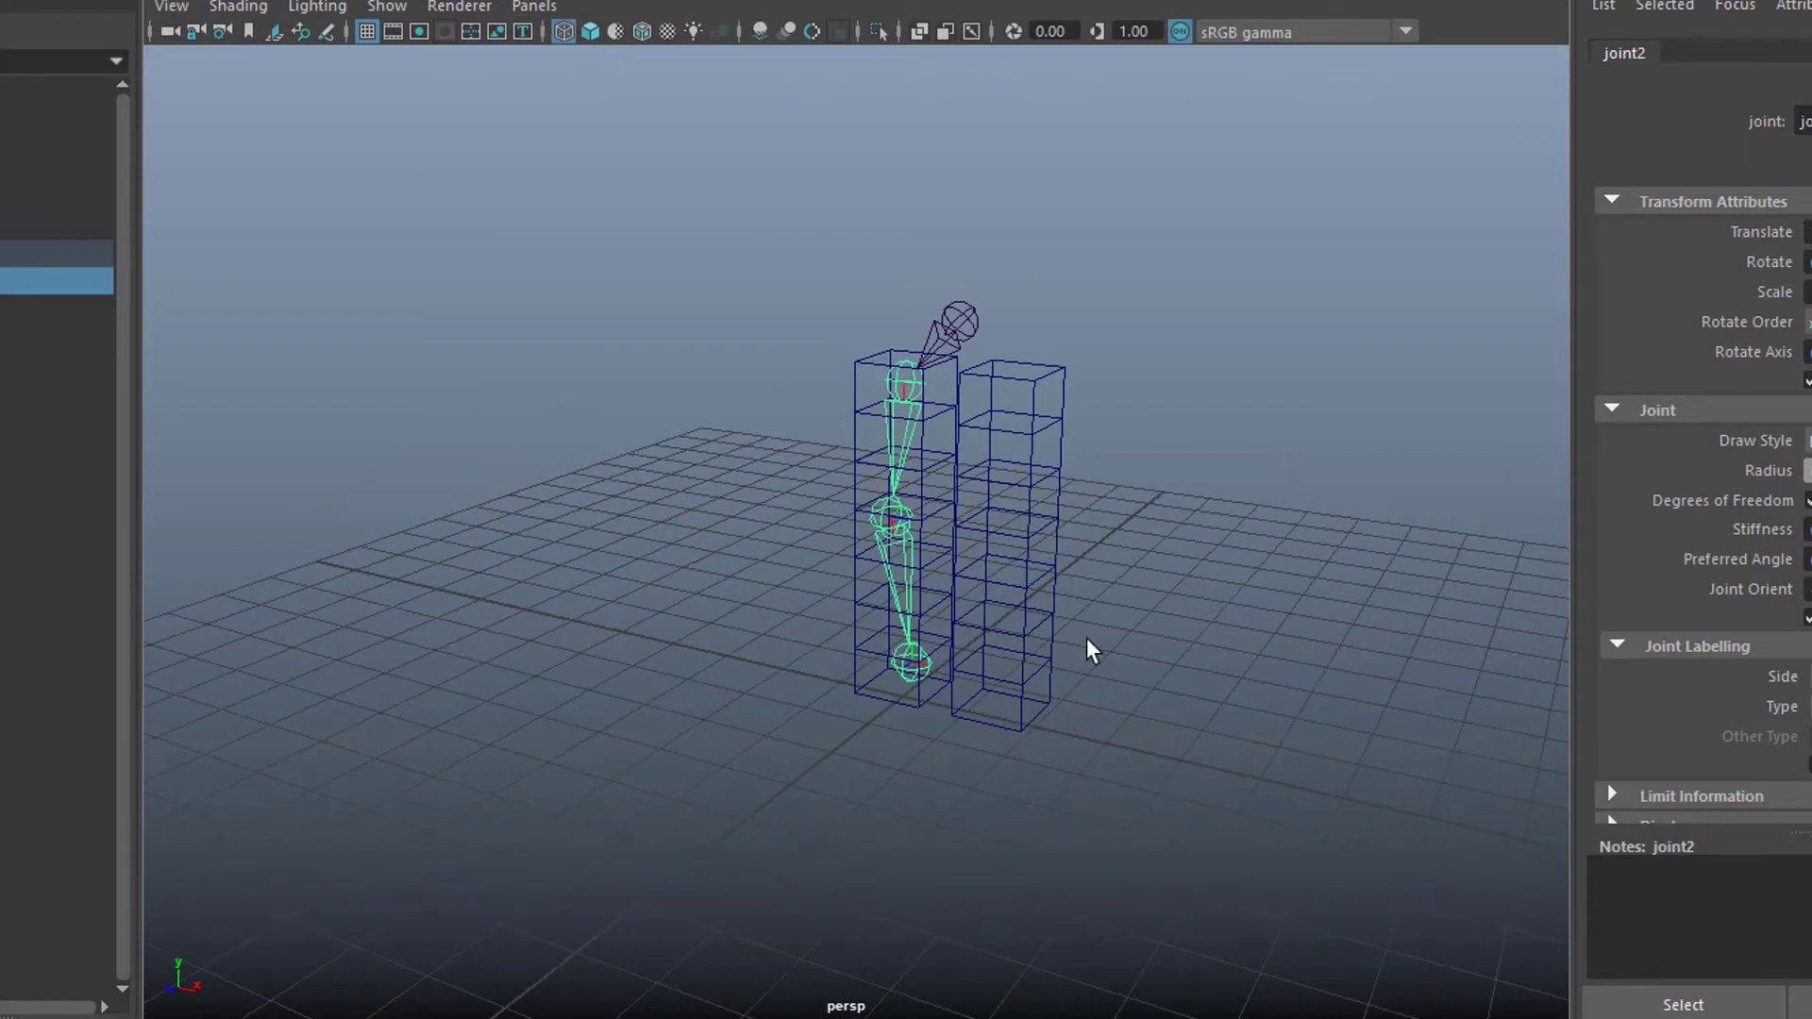
Step: Duplicate the hip joint chain and move the copy along X into the second box, keeping it under the root joint
key("Down")
key("Down")
key("Down")
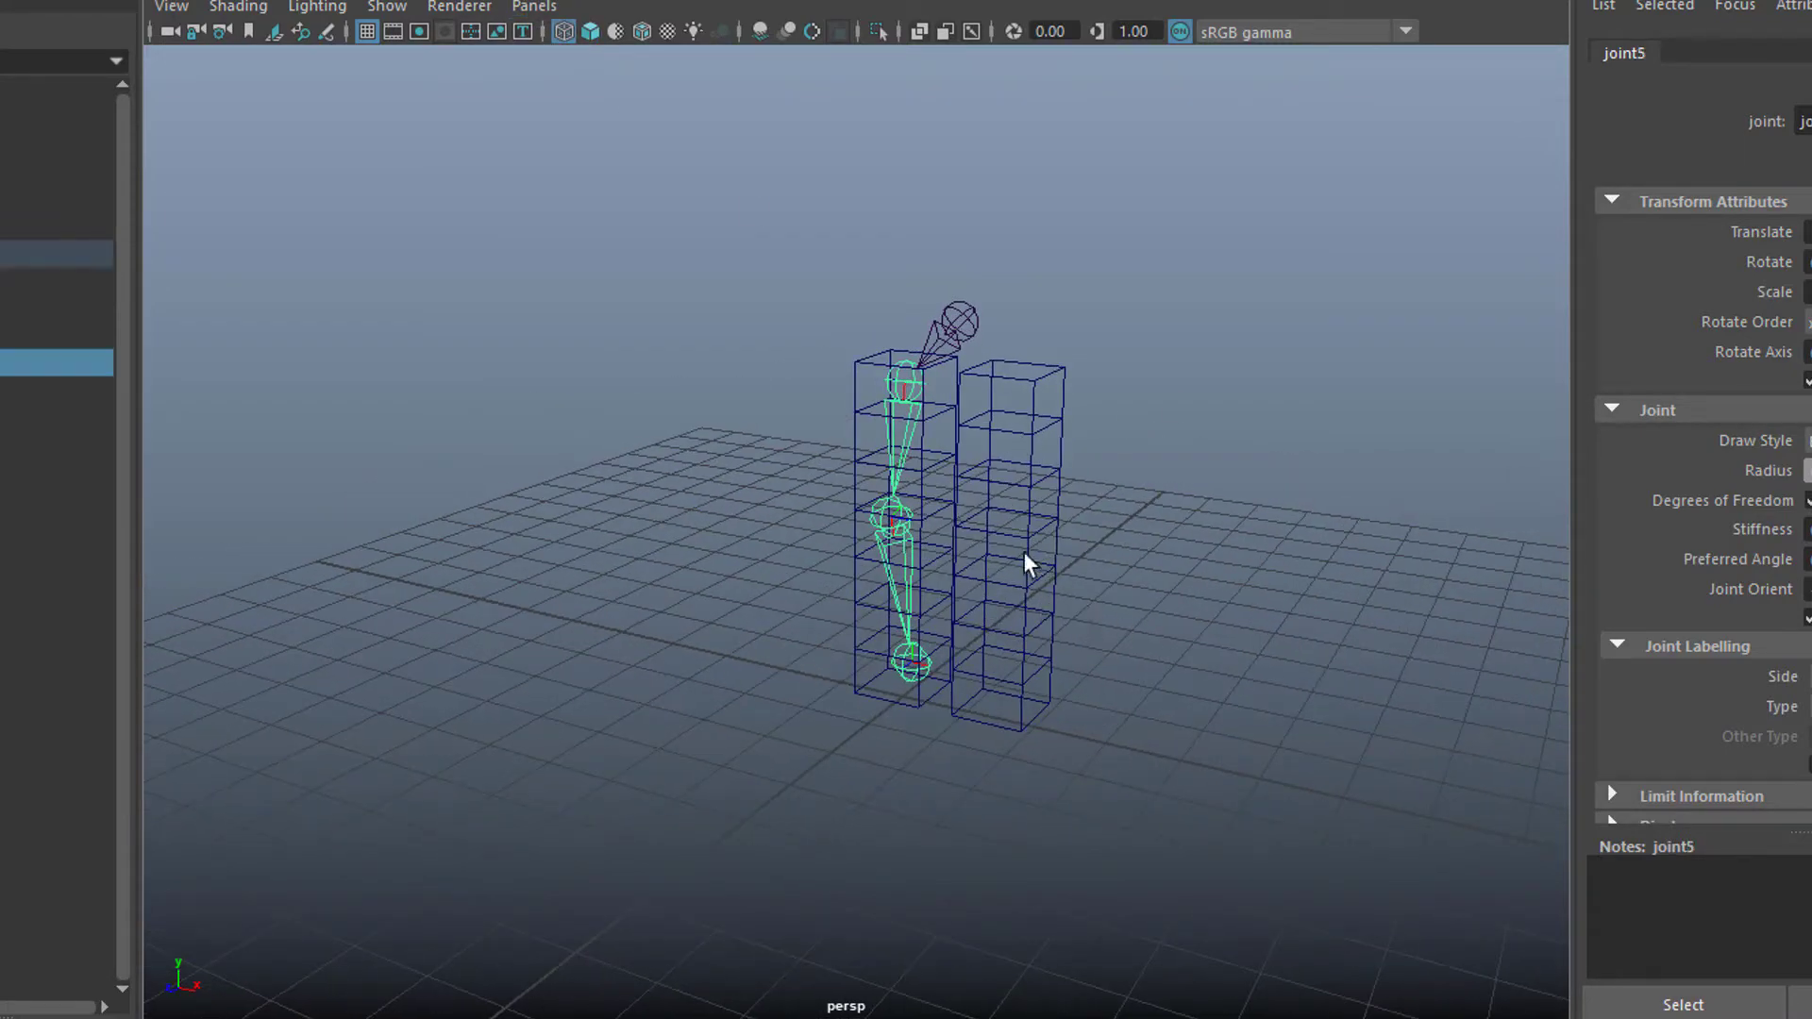
key("w")
left_click_drag(1045, 404, 1166, 419)
left_click_drag(1172, 522, 1072, 419, "alt")
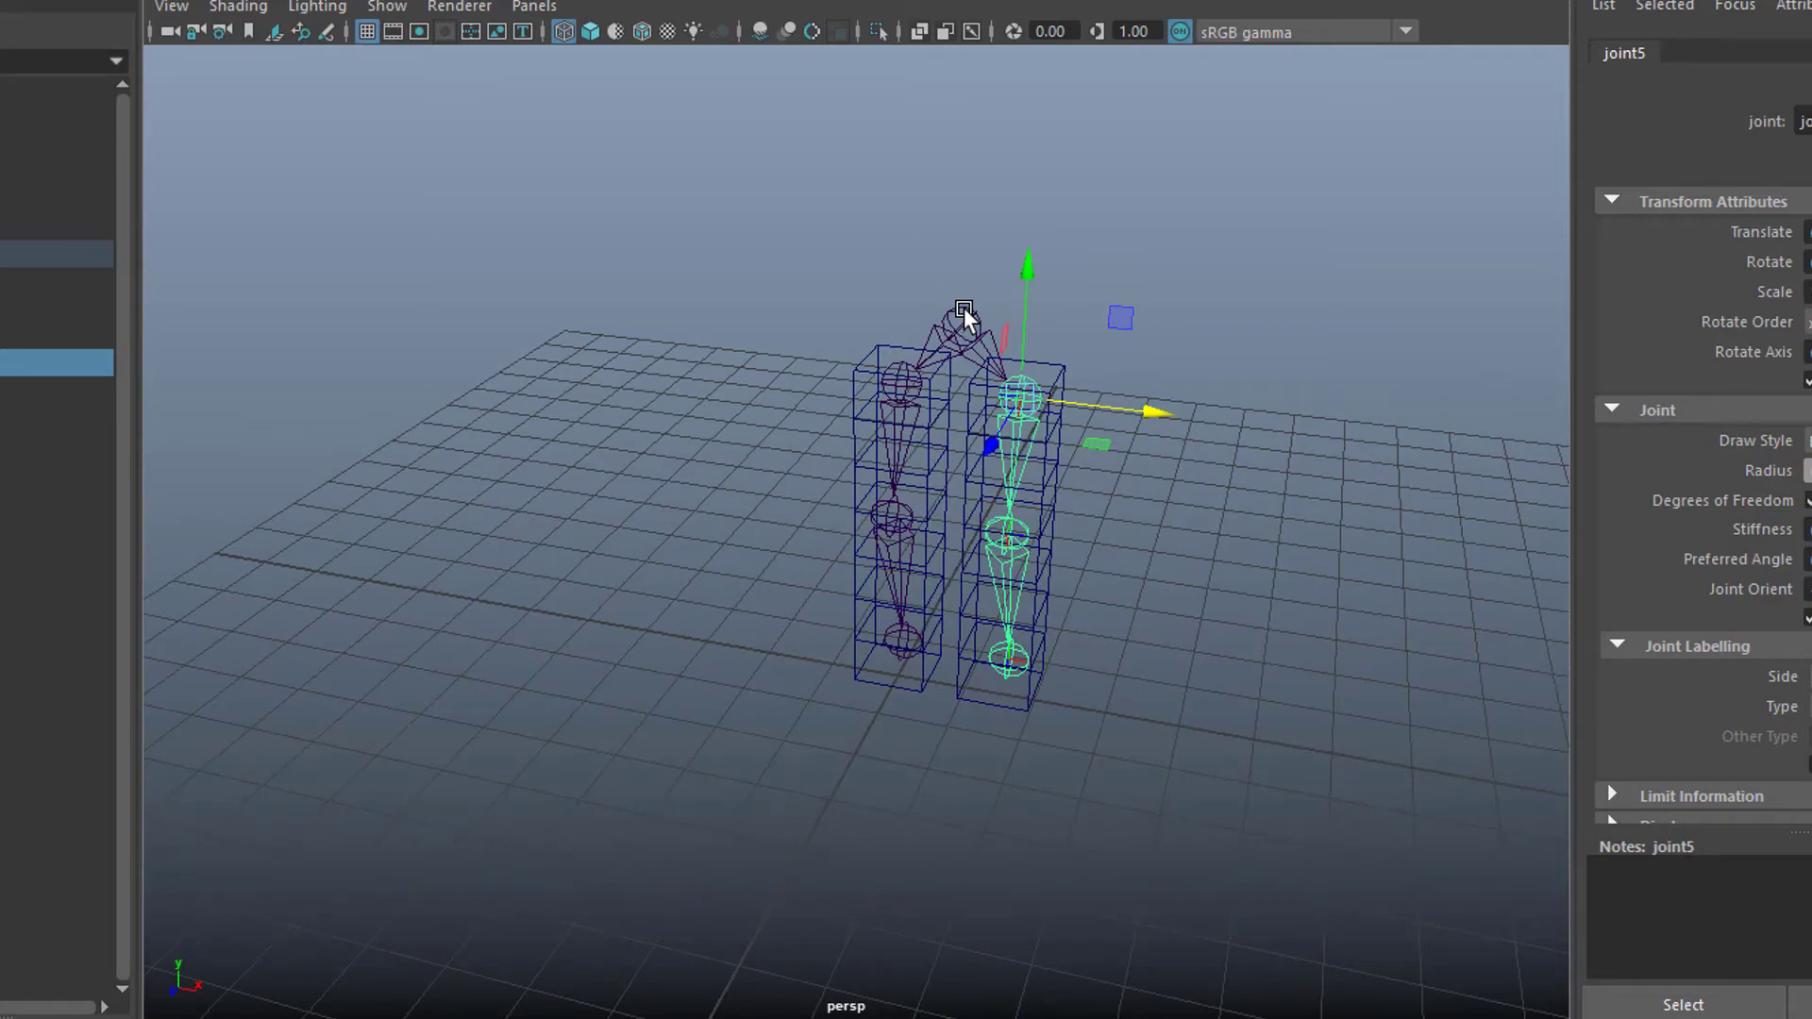
Step: Examine the two-leg skeleton from several angles, selecting the root joint to check that both legs hang from it
left_click_drag(982, 299, 898, 619, "alt")
left_click_drag(636, 649, 885, 649, "alt")
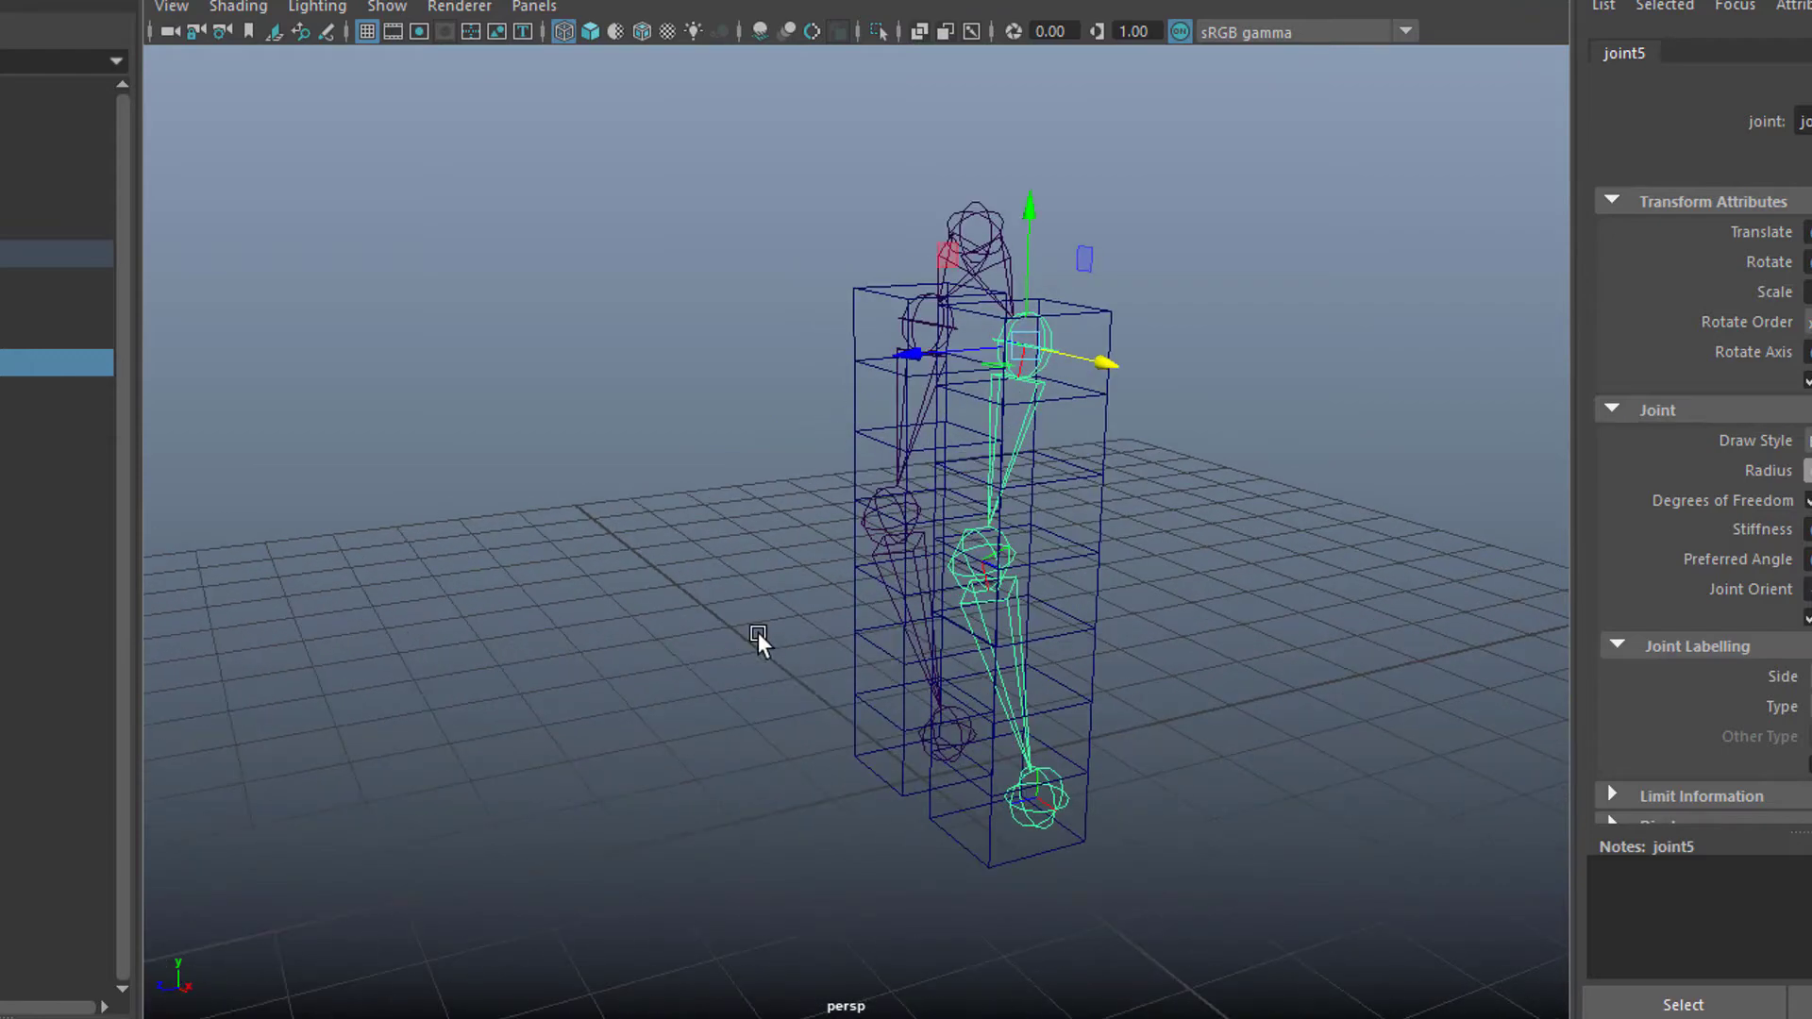
left_click_drag(757, 632, 595, 671, "alt")
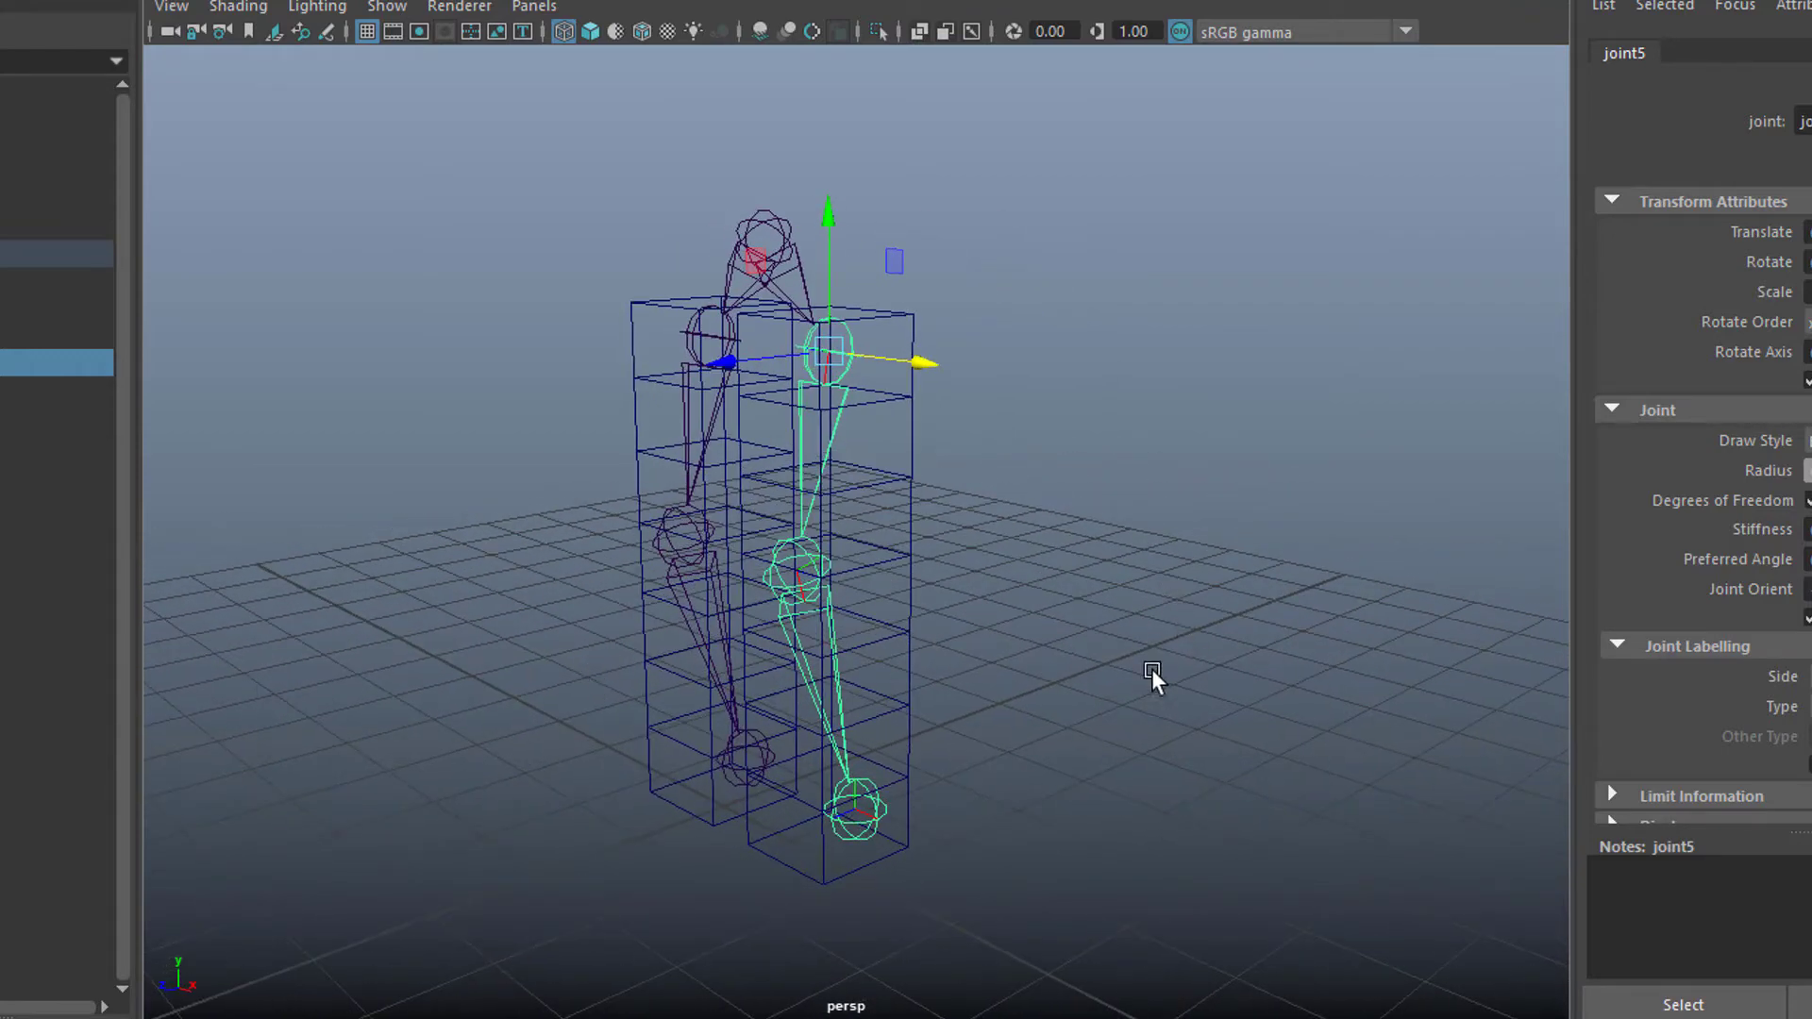
left_click(770, 213)
left_click_drag(770, 214, 1300, 483, "alt")
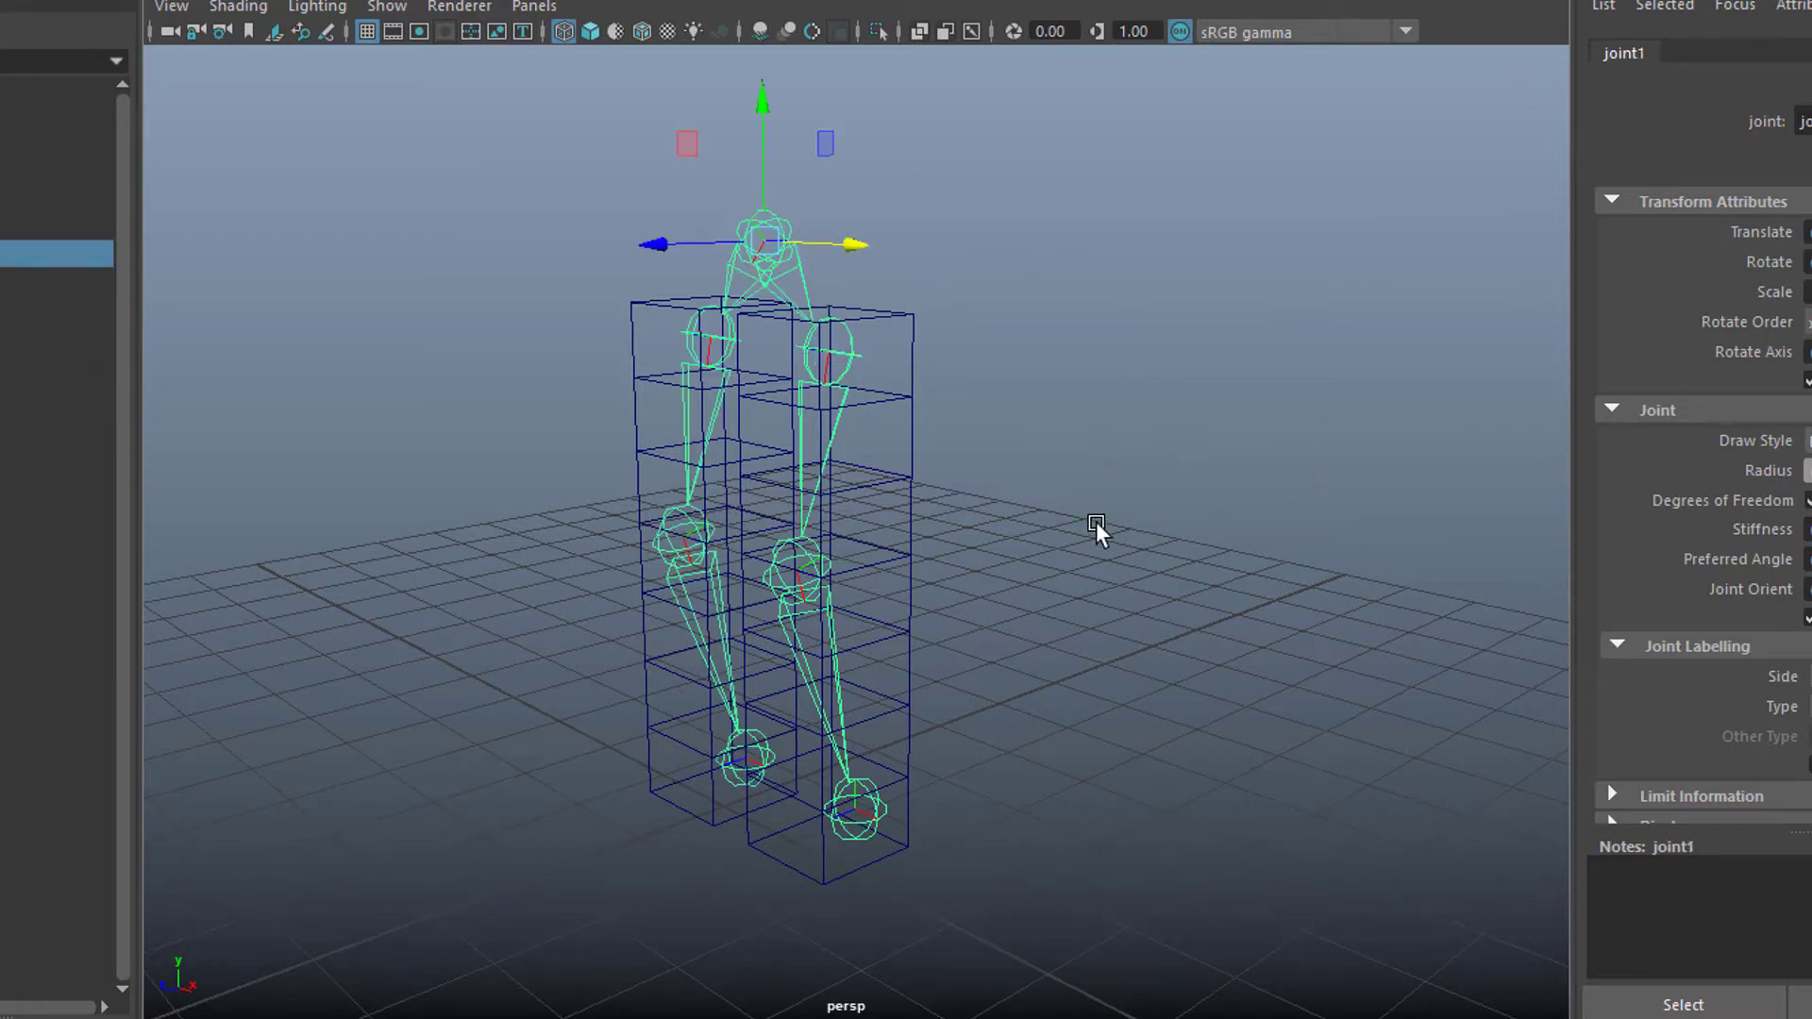
left_click(1045, 587)
right_click_drag(1045, 587, 1191, 586, "alt")
left_click_drag(1191, 586, 1051, 387, "alt")
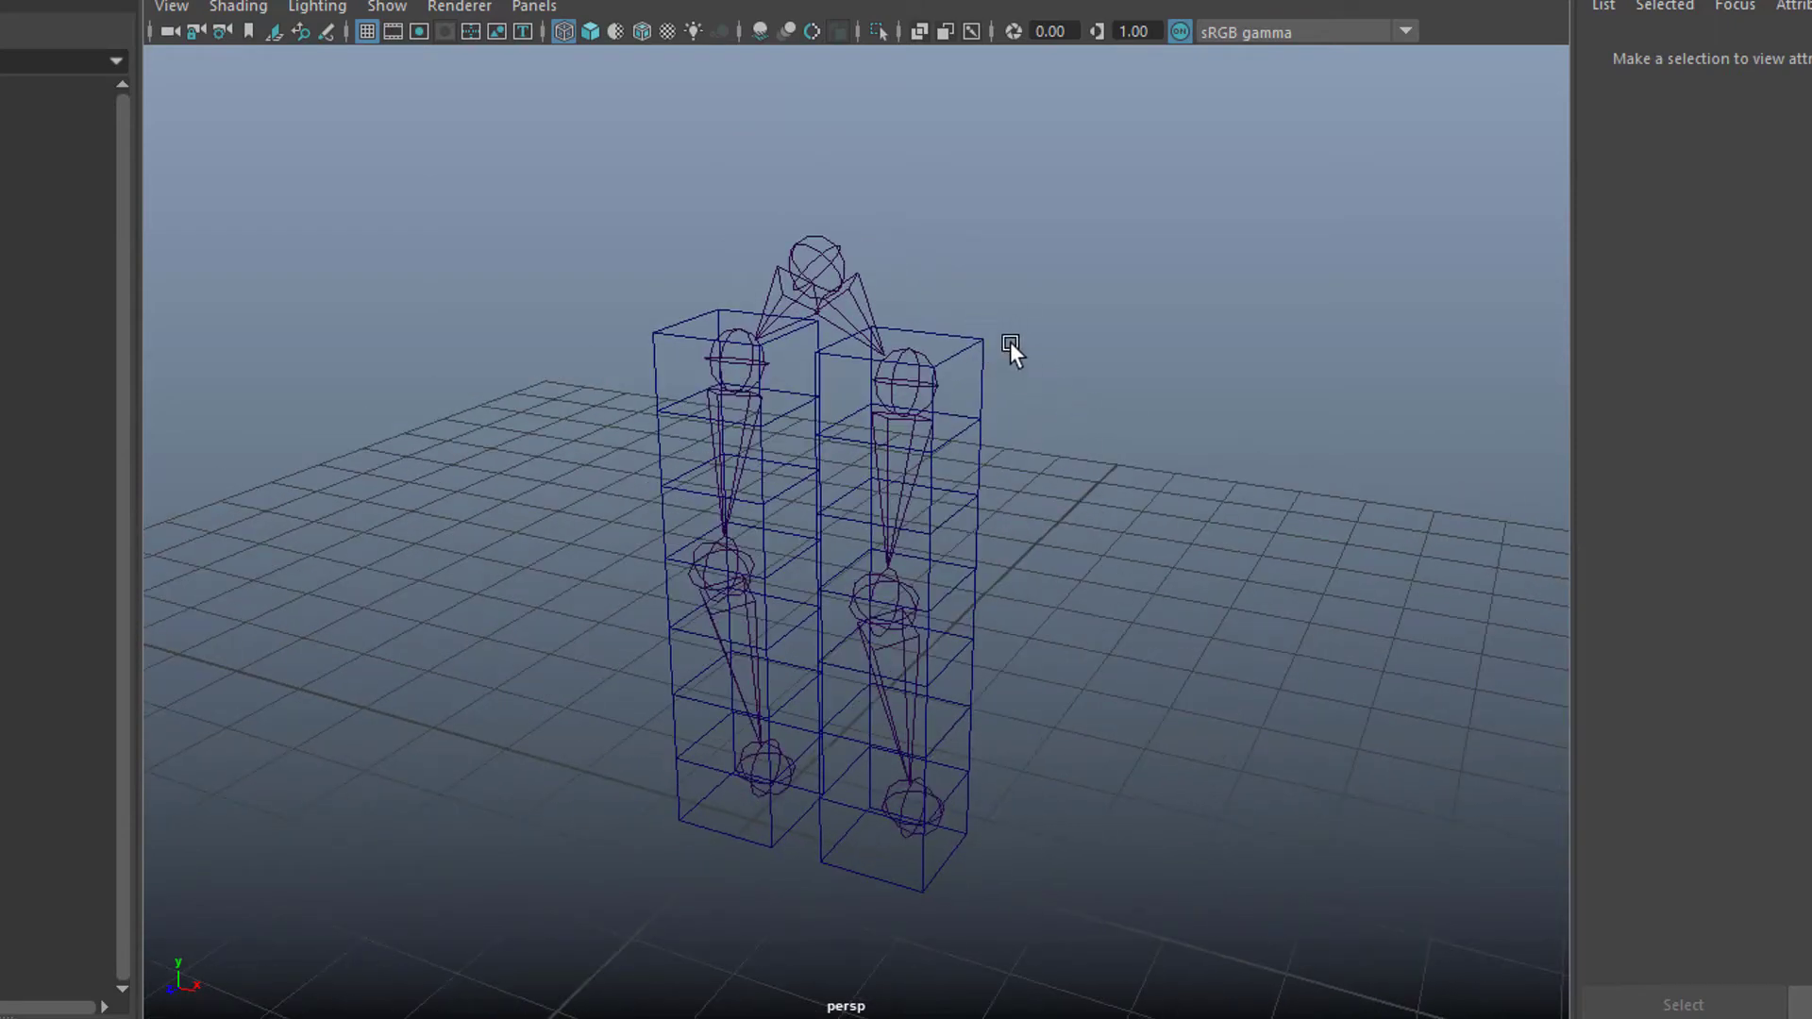
left_click(984, 338)
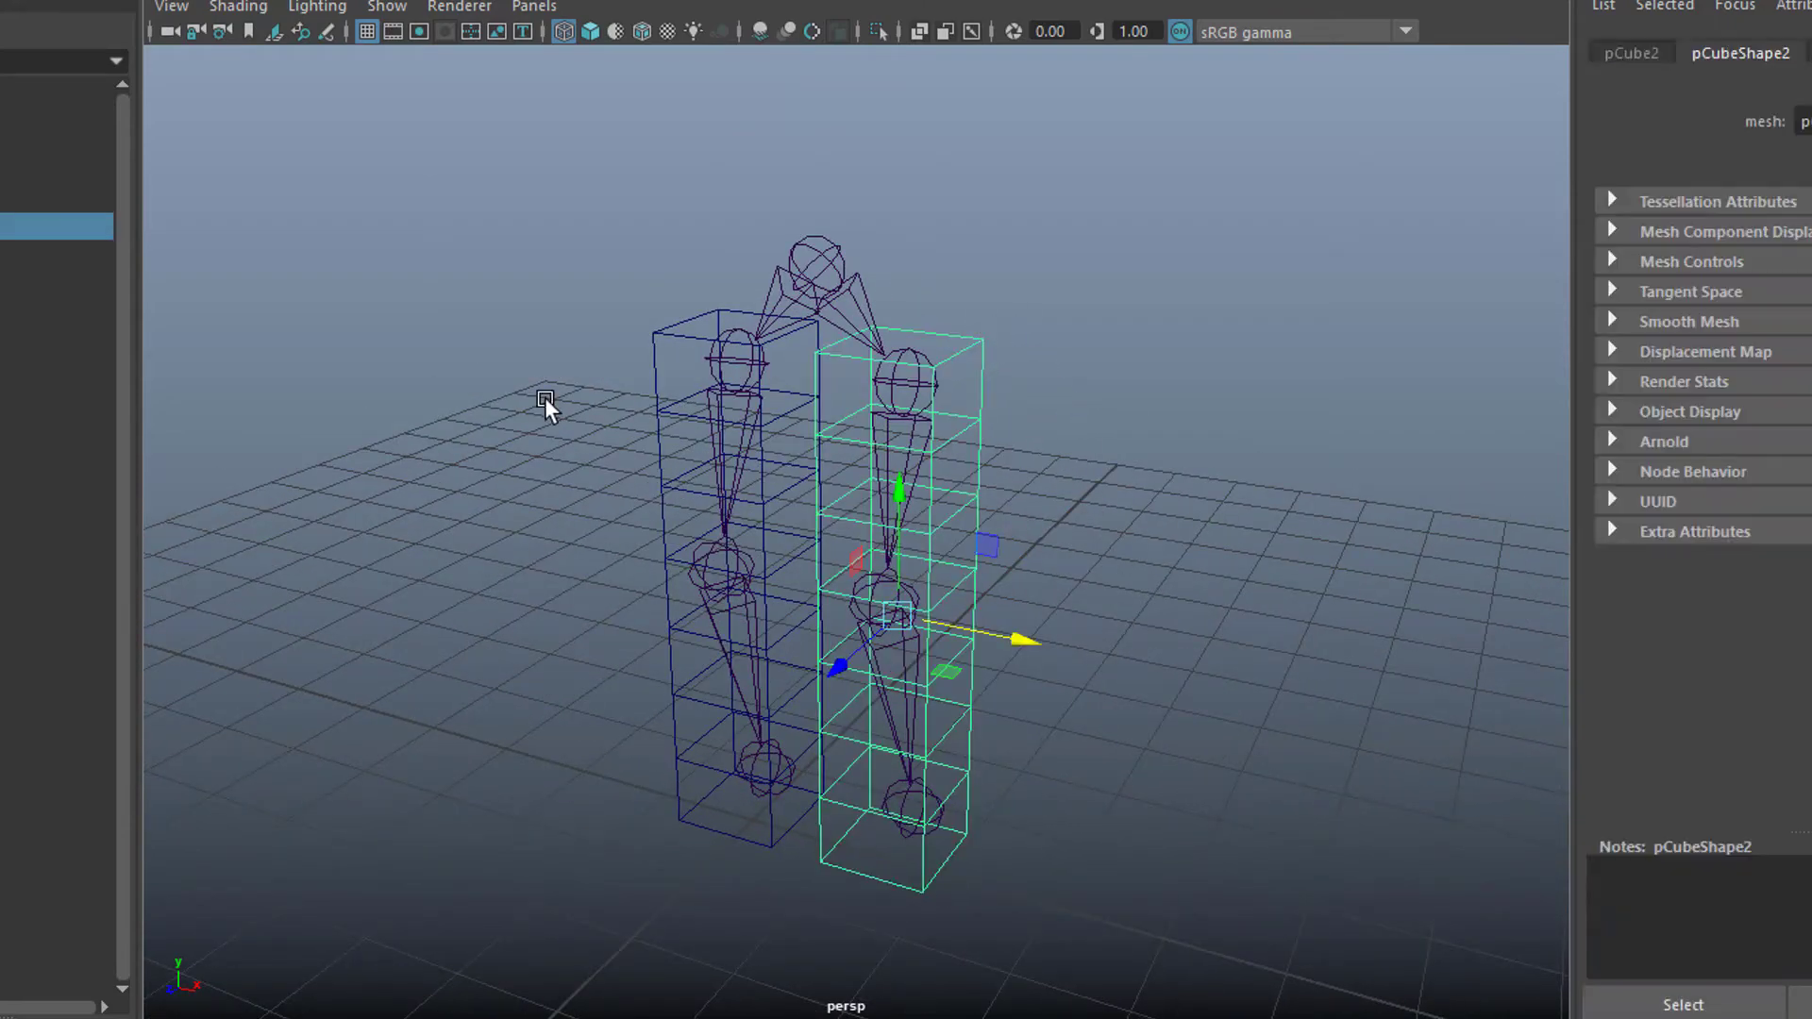
left_click(659, 327, "shift")
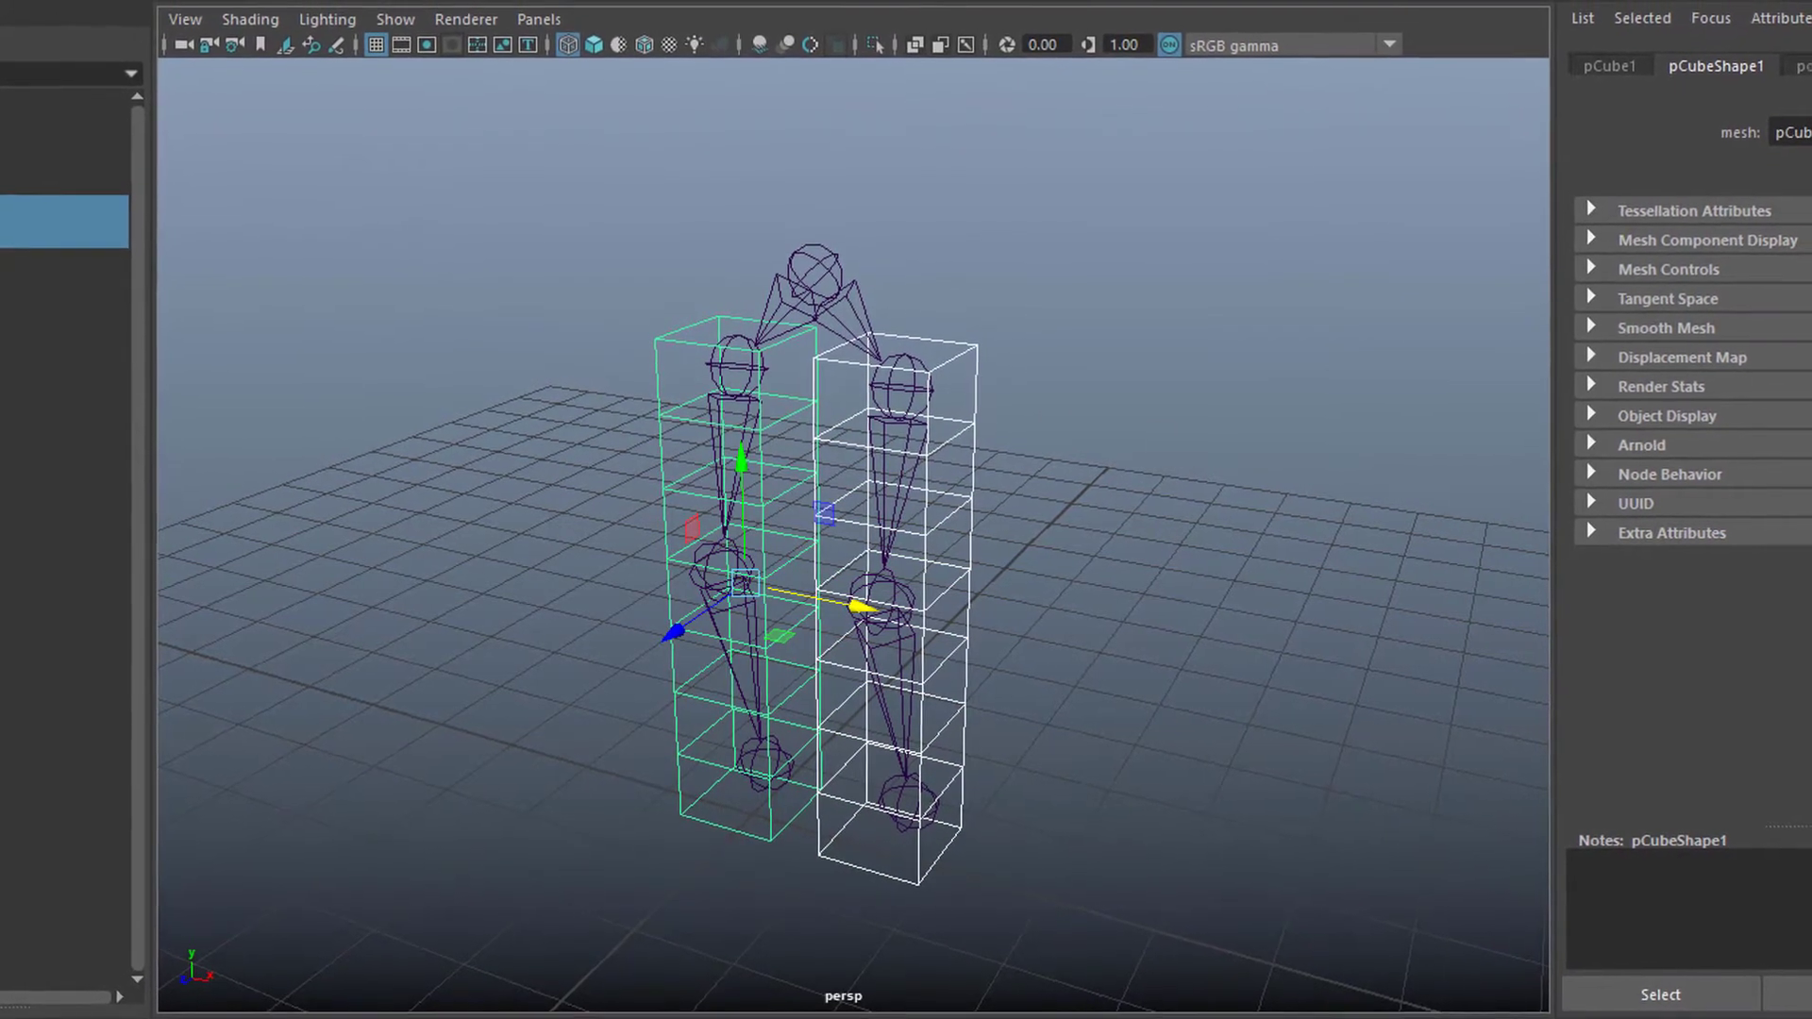
left_click(1034, 350)
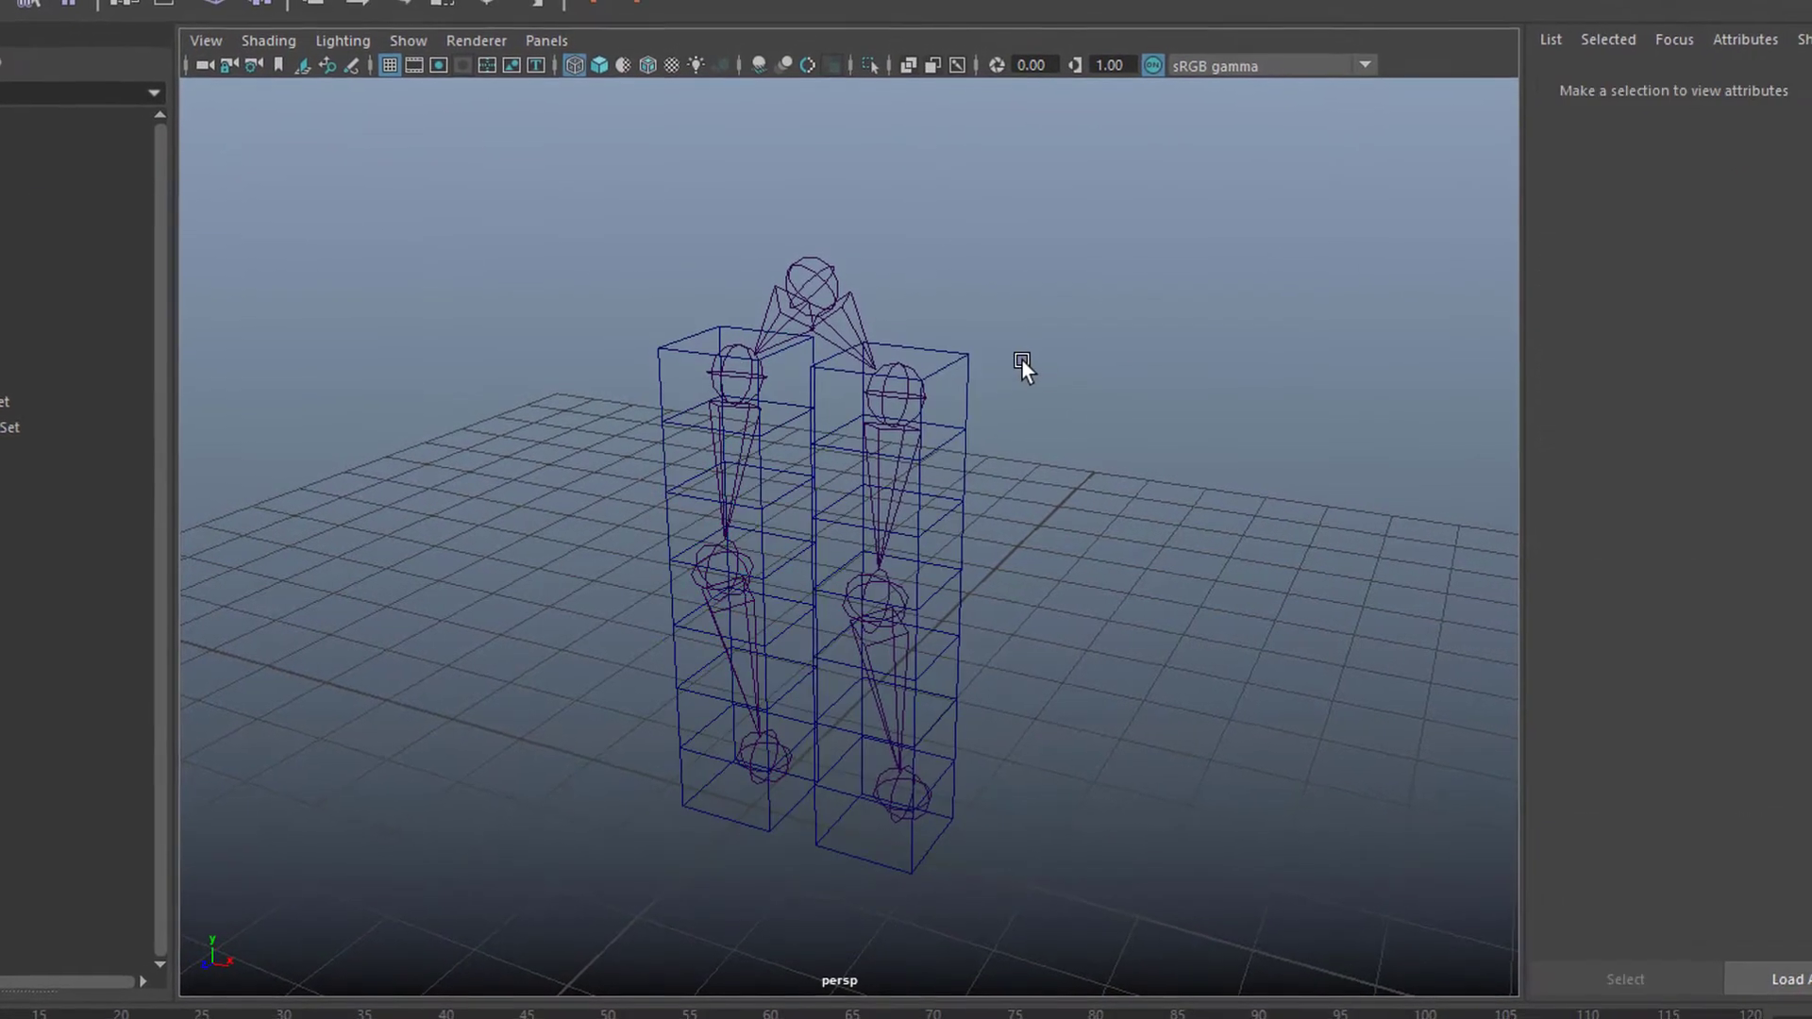
left_click(948, 351)
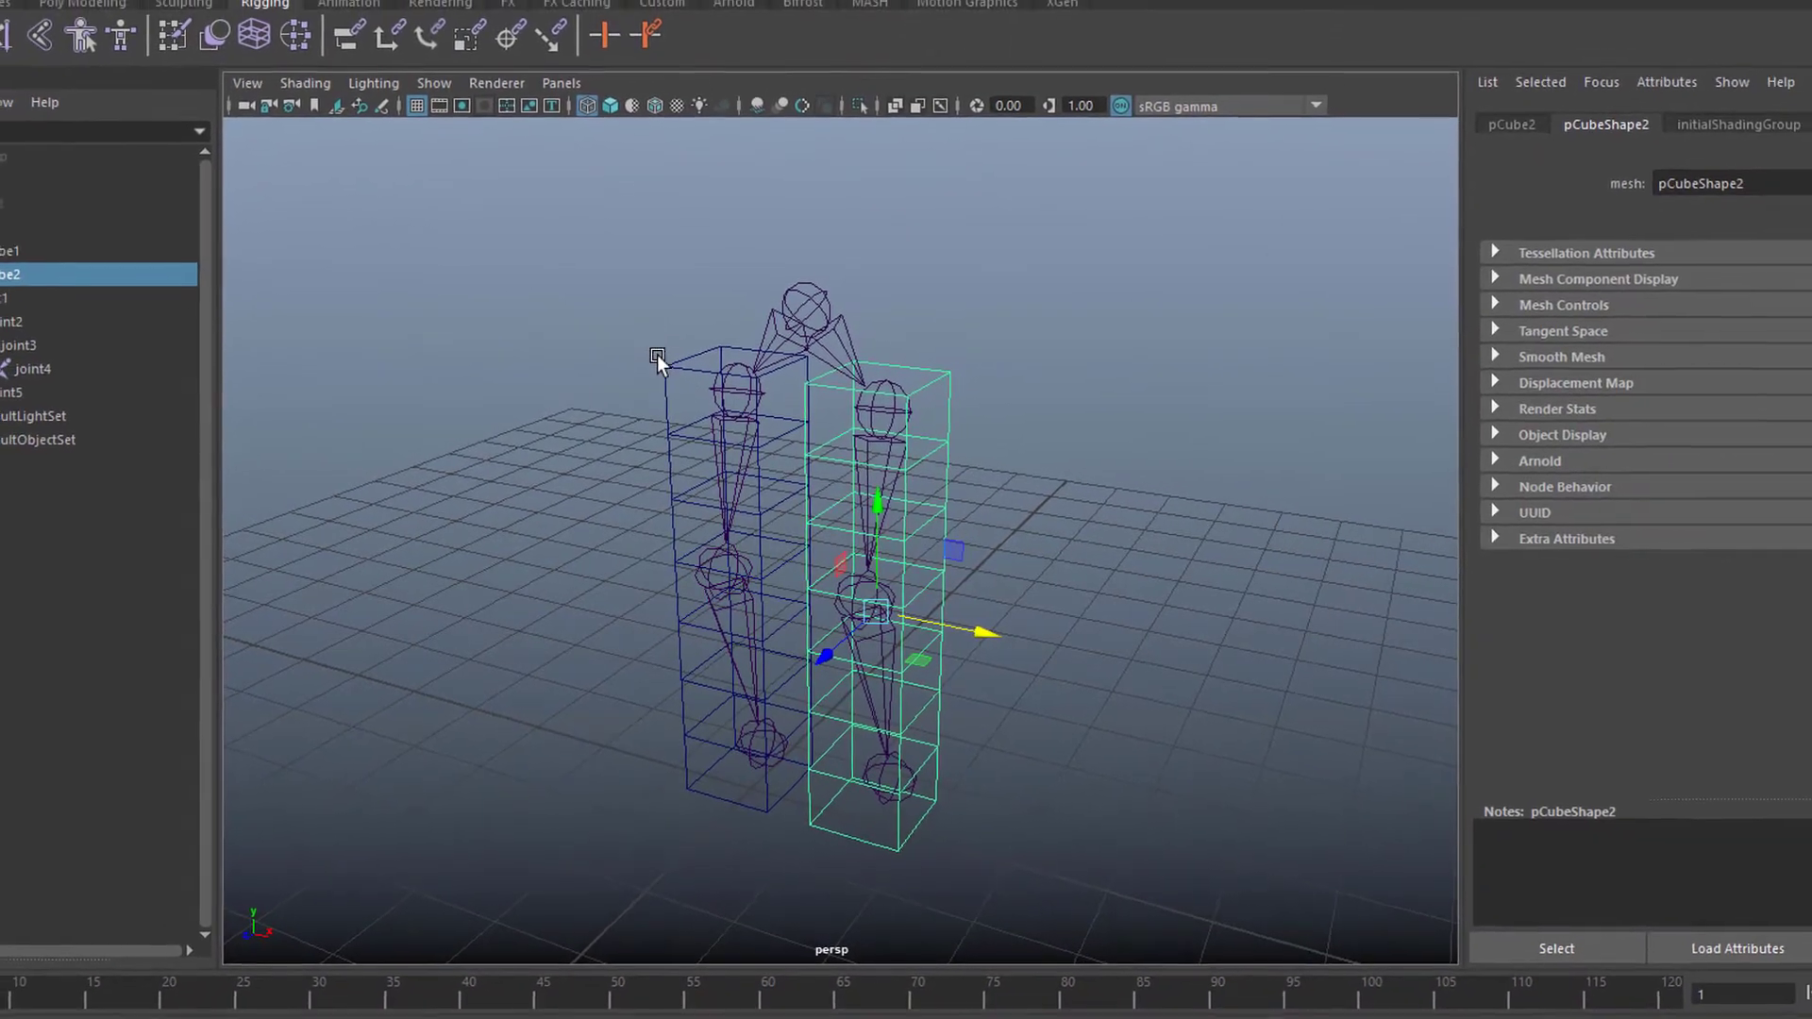
Step: Select both leg boxes, switch to the Modeling menu set and combine them into a single mesh
left_click(657, 354)
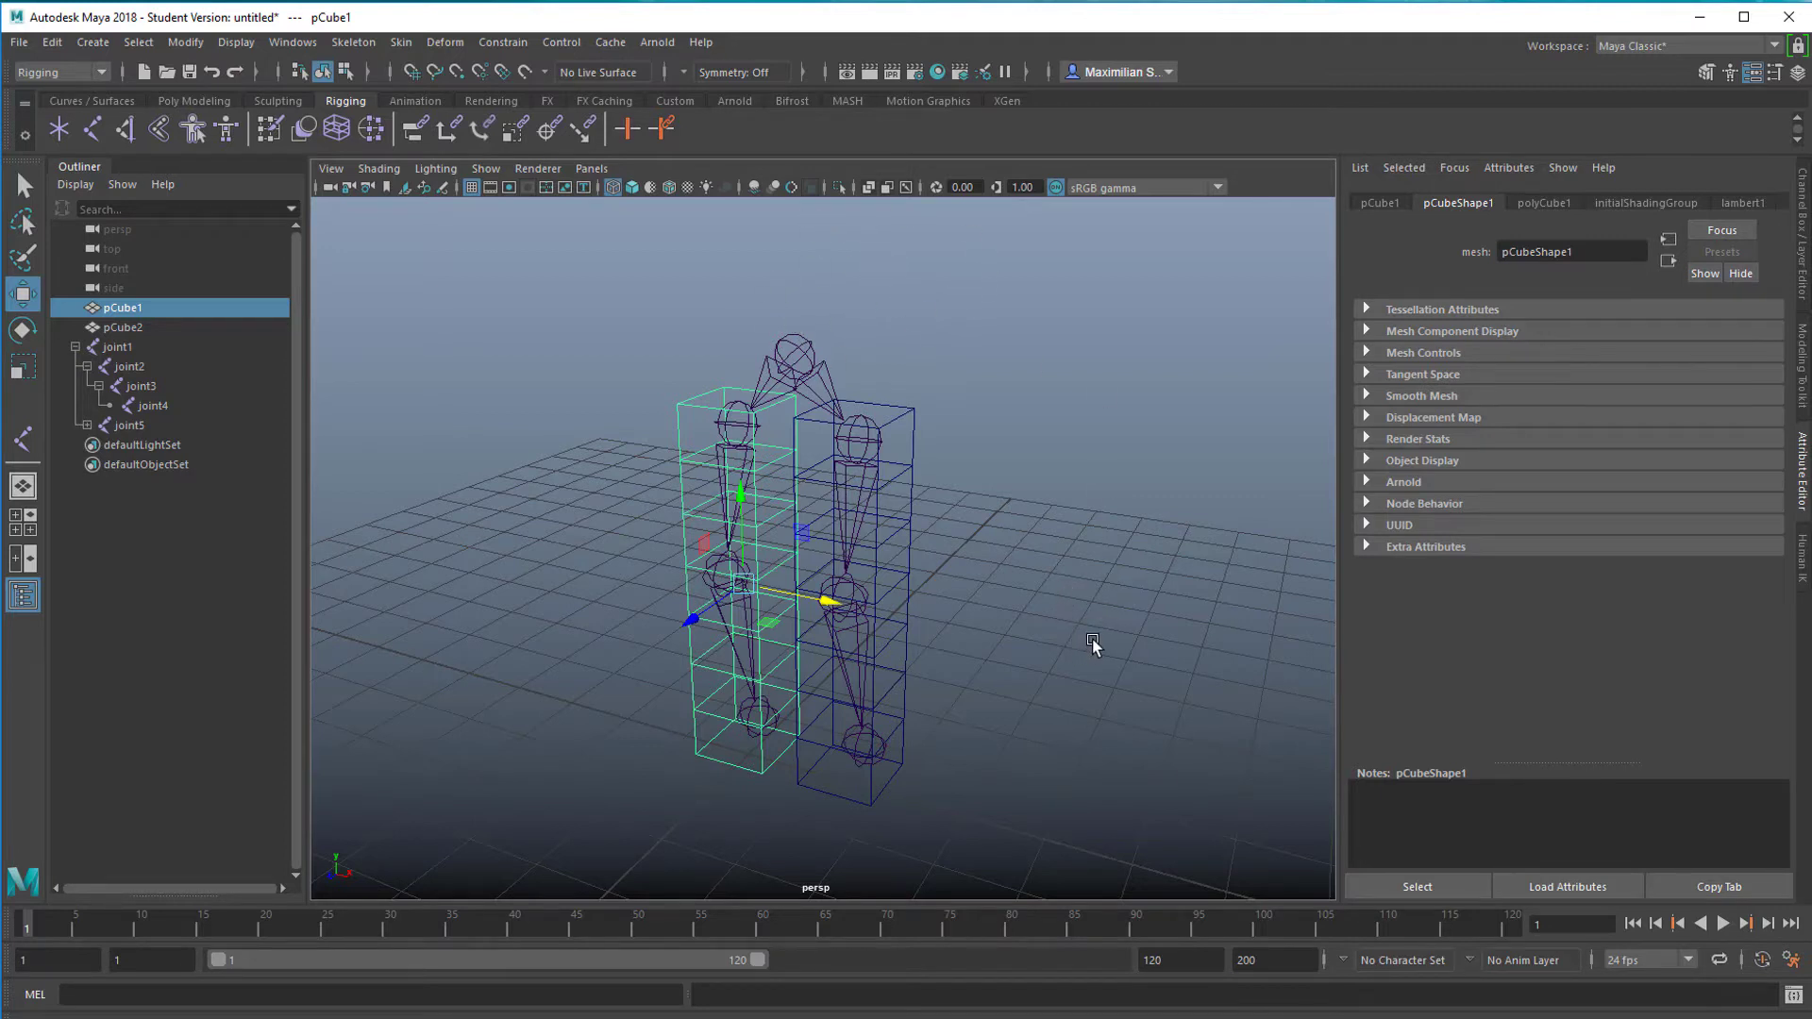
left_click(911, 409, "shift")
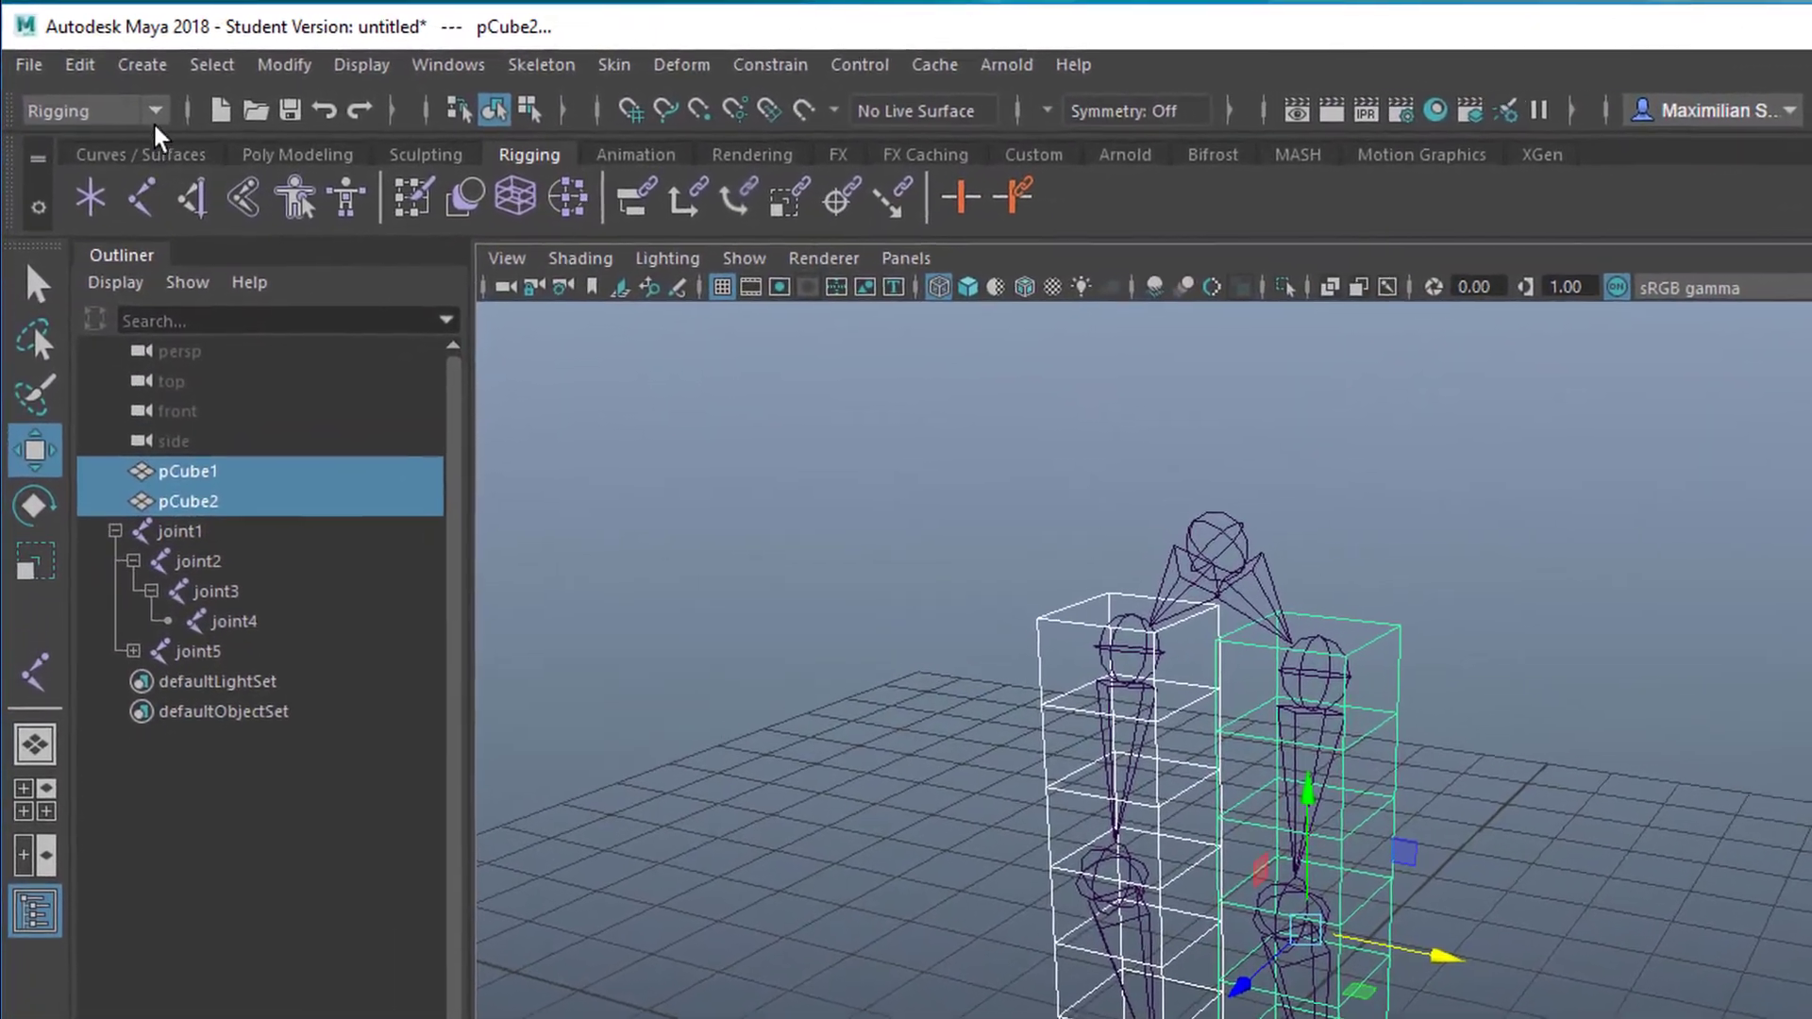
left_click(128, 90)
left_click(95, 151)
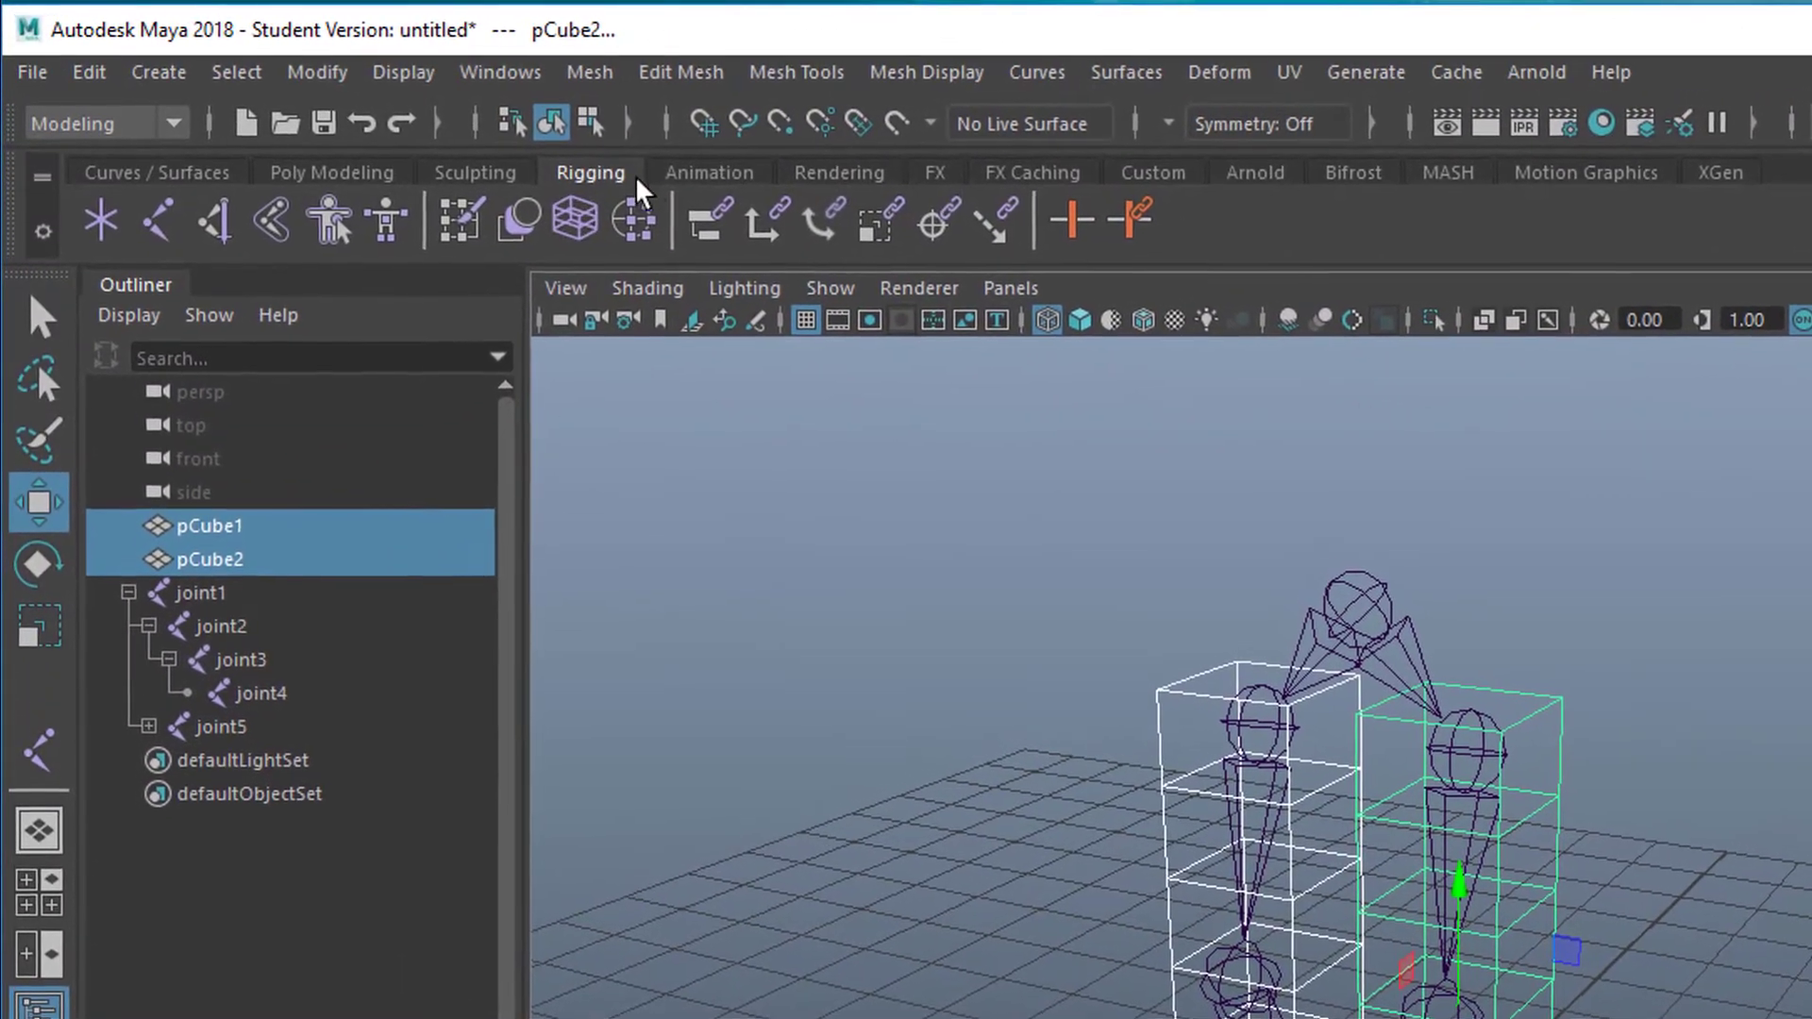
left_click(590, 75)
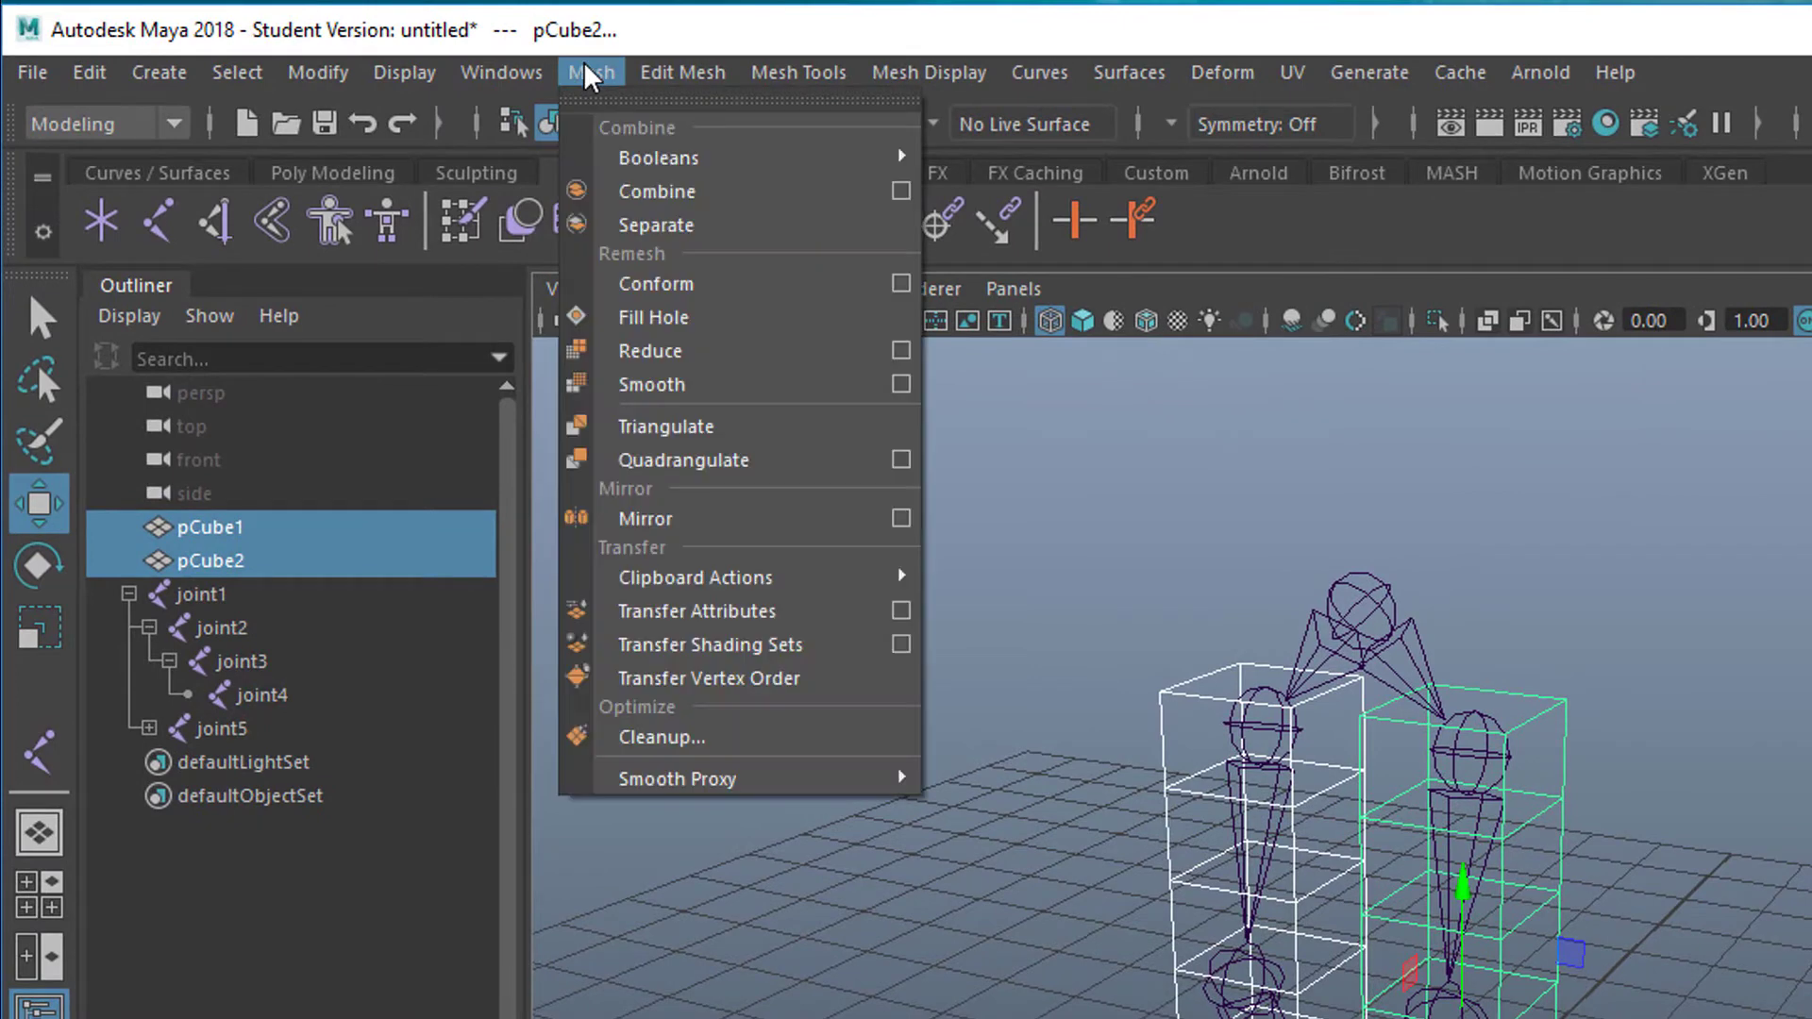
left_click(693, 212)
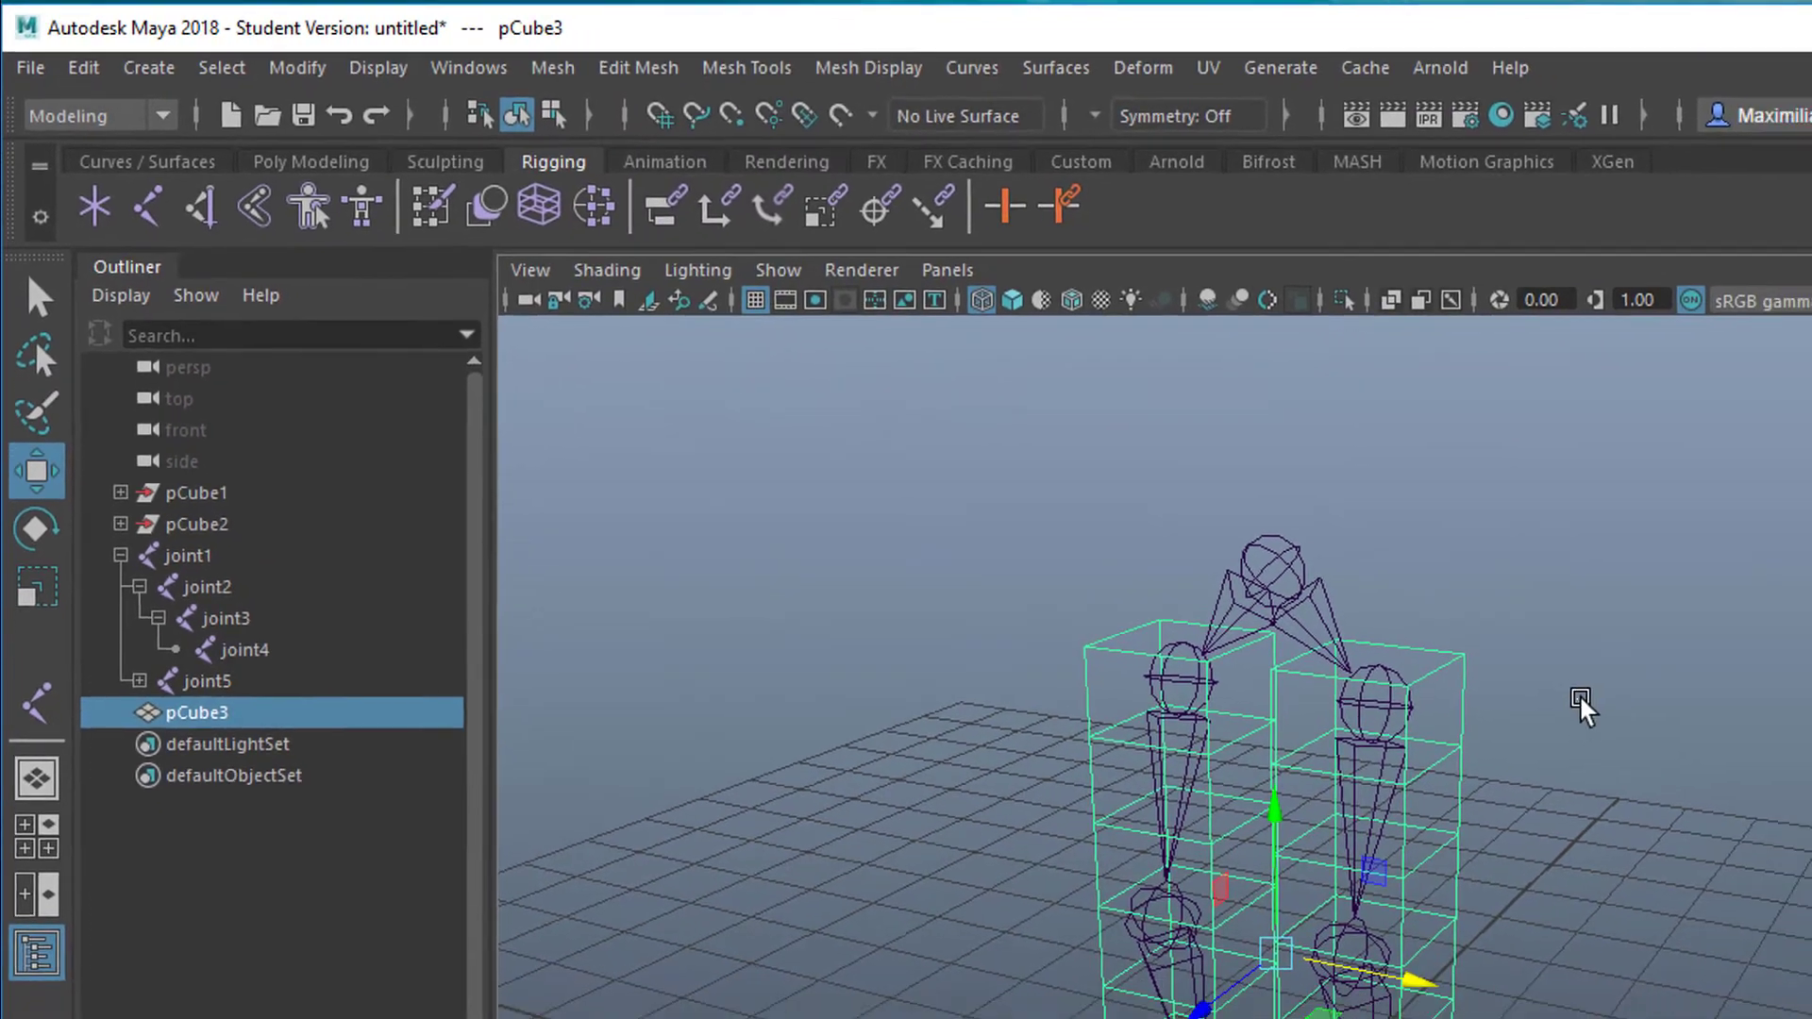
left_click(1580, 706)
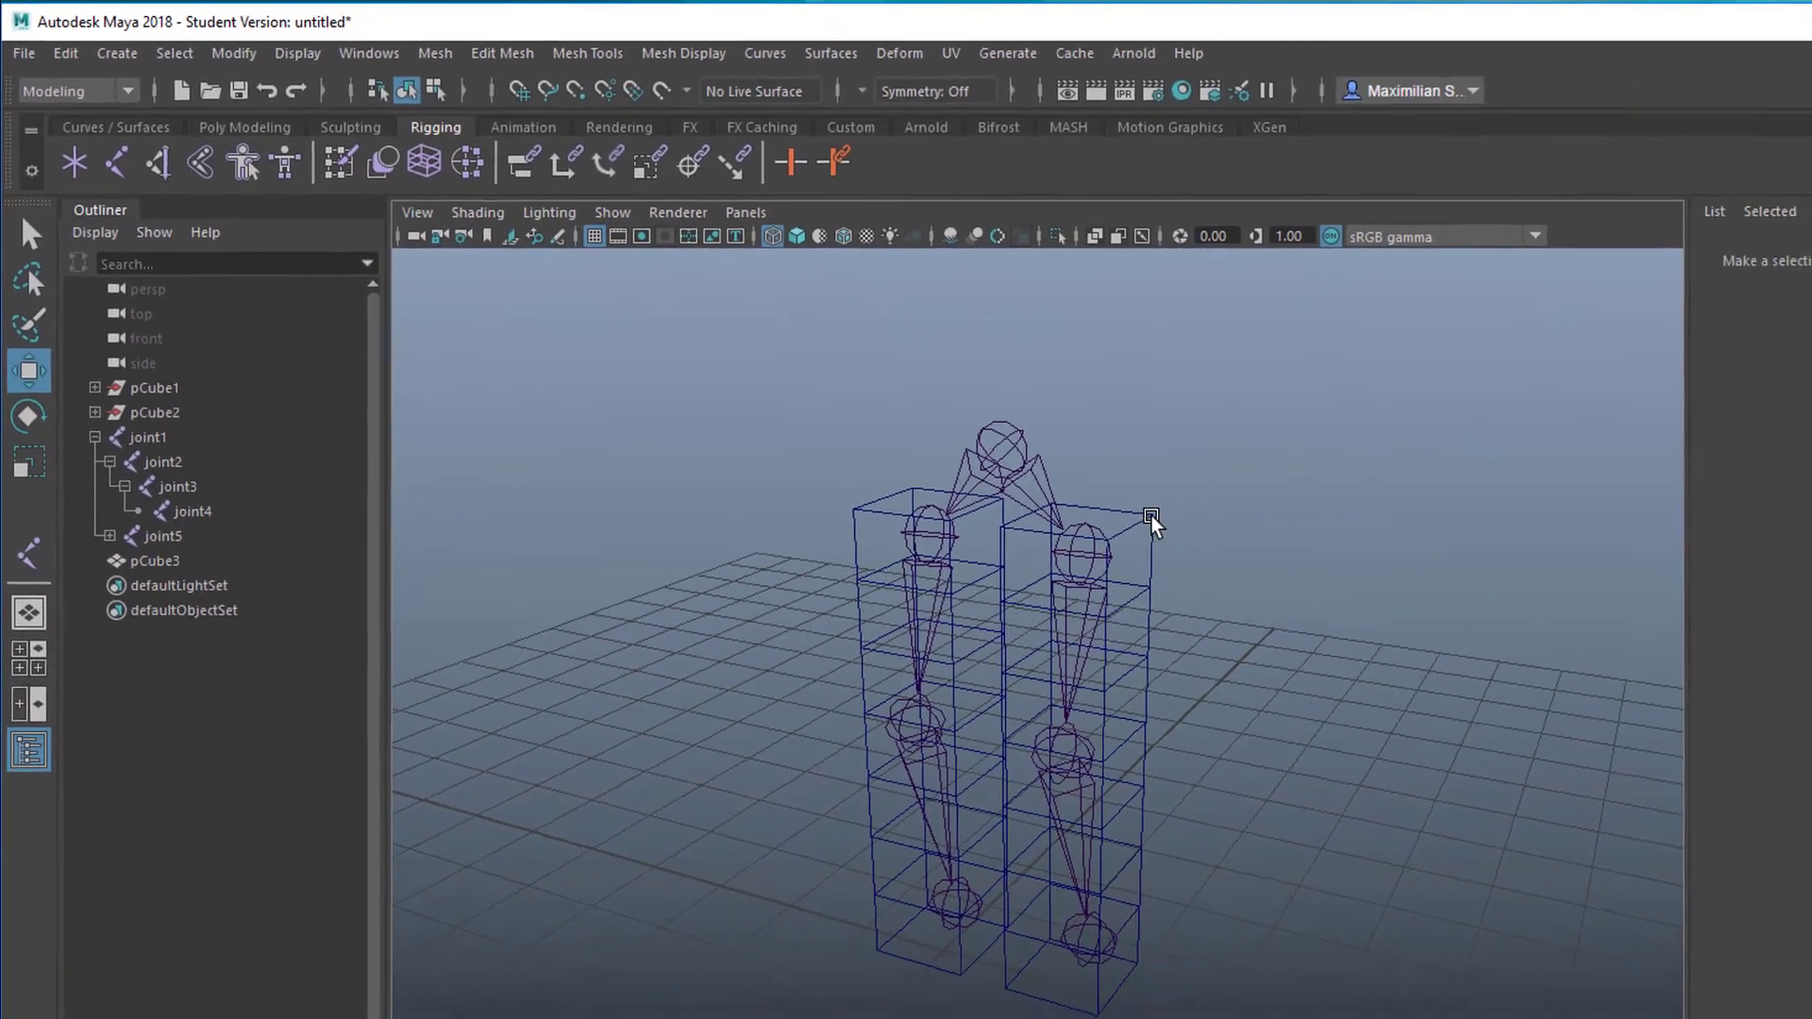
Step: Select the combined leg mesh with the root joint, switch to the Rigging menu set and bind the skin to the skeleton
left_click(1151, 519)
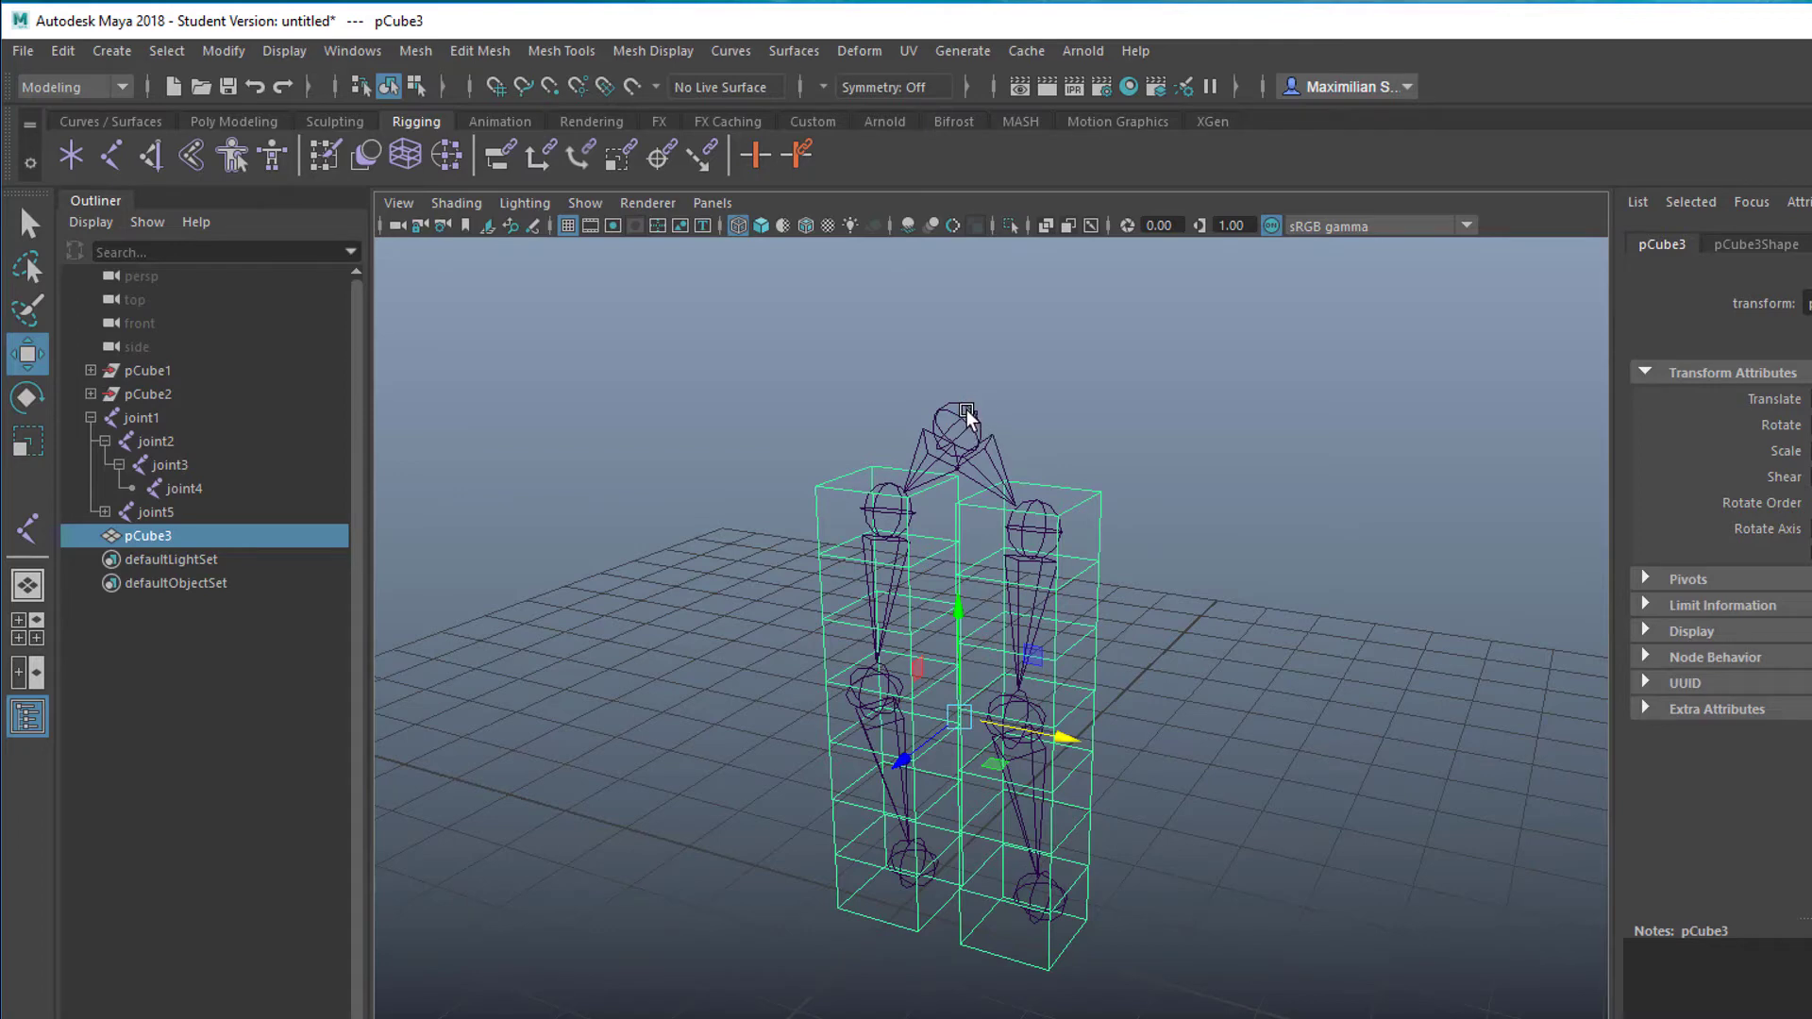
left_click(964, 415, "shift")
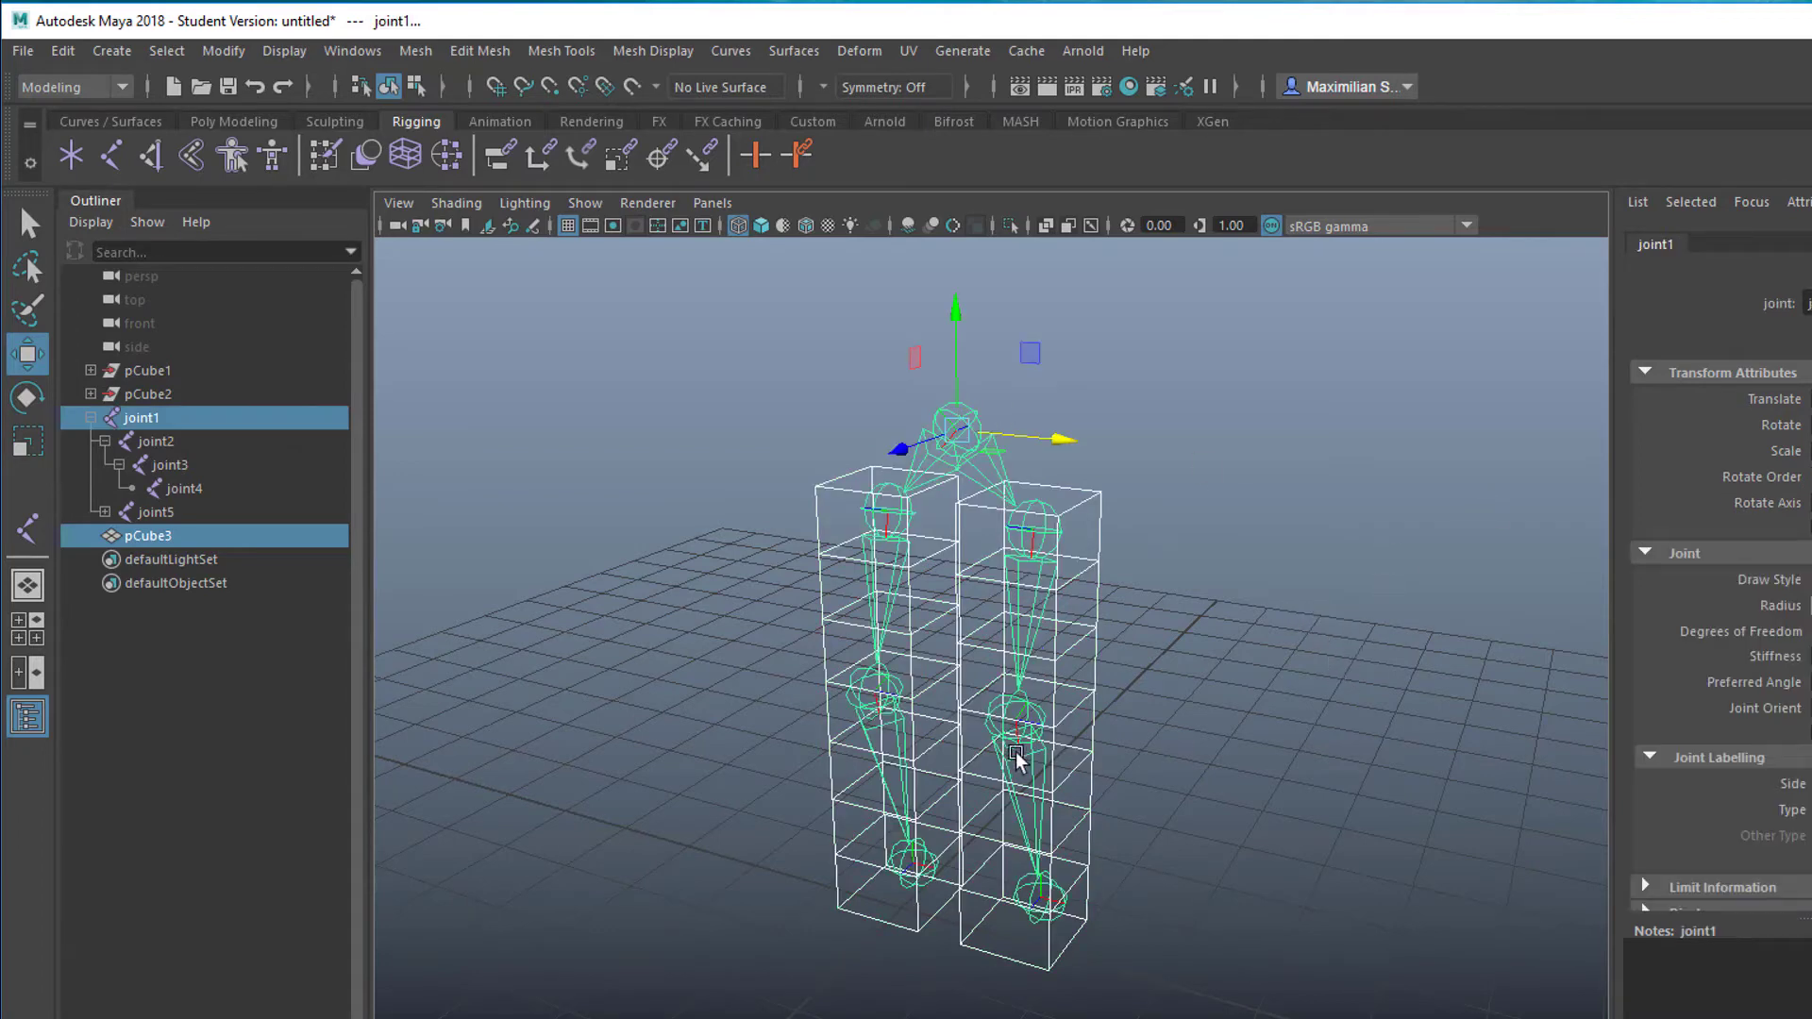
left_click(122, 87)
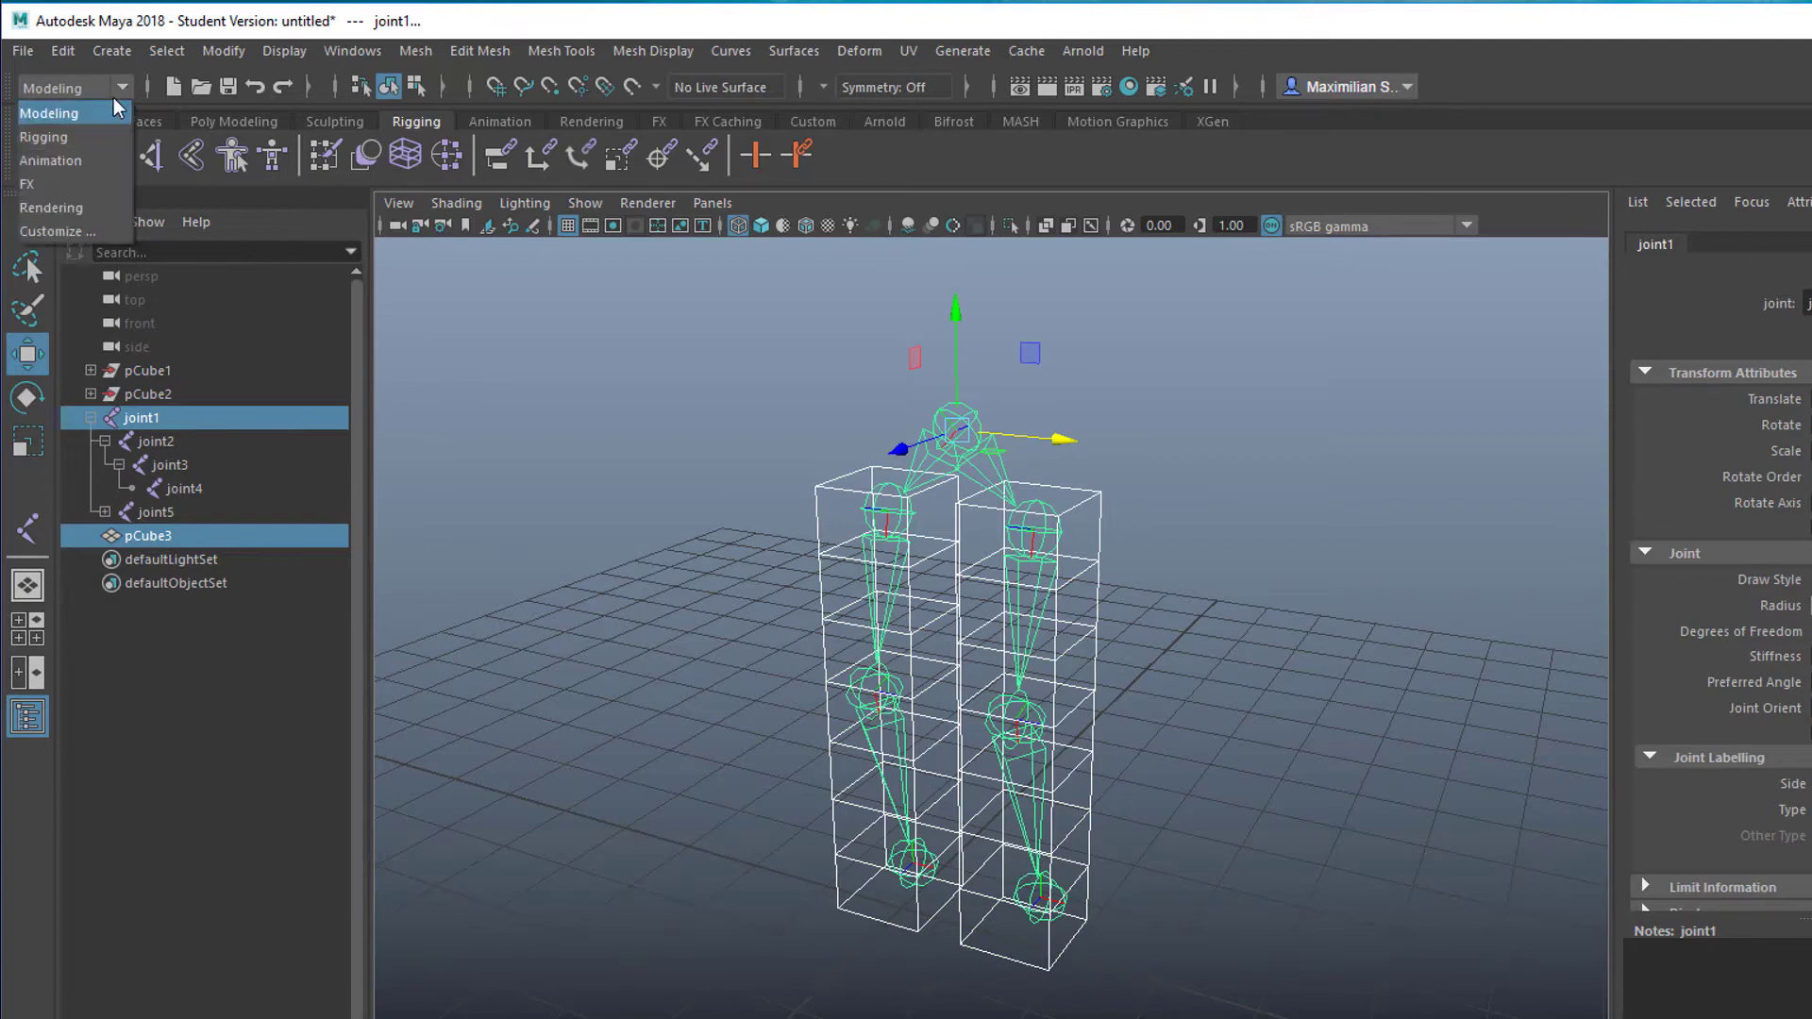
left_click(57, 183)
left_click(122, 87)
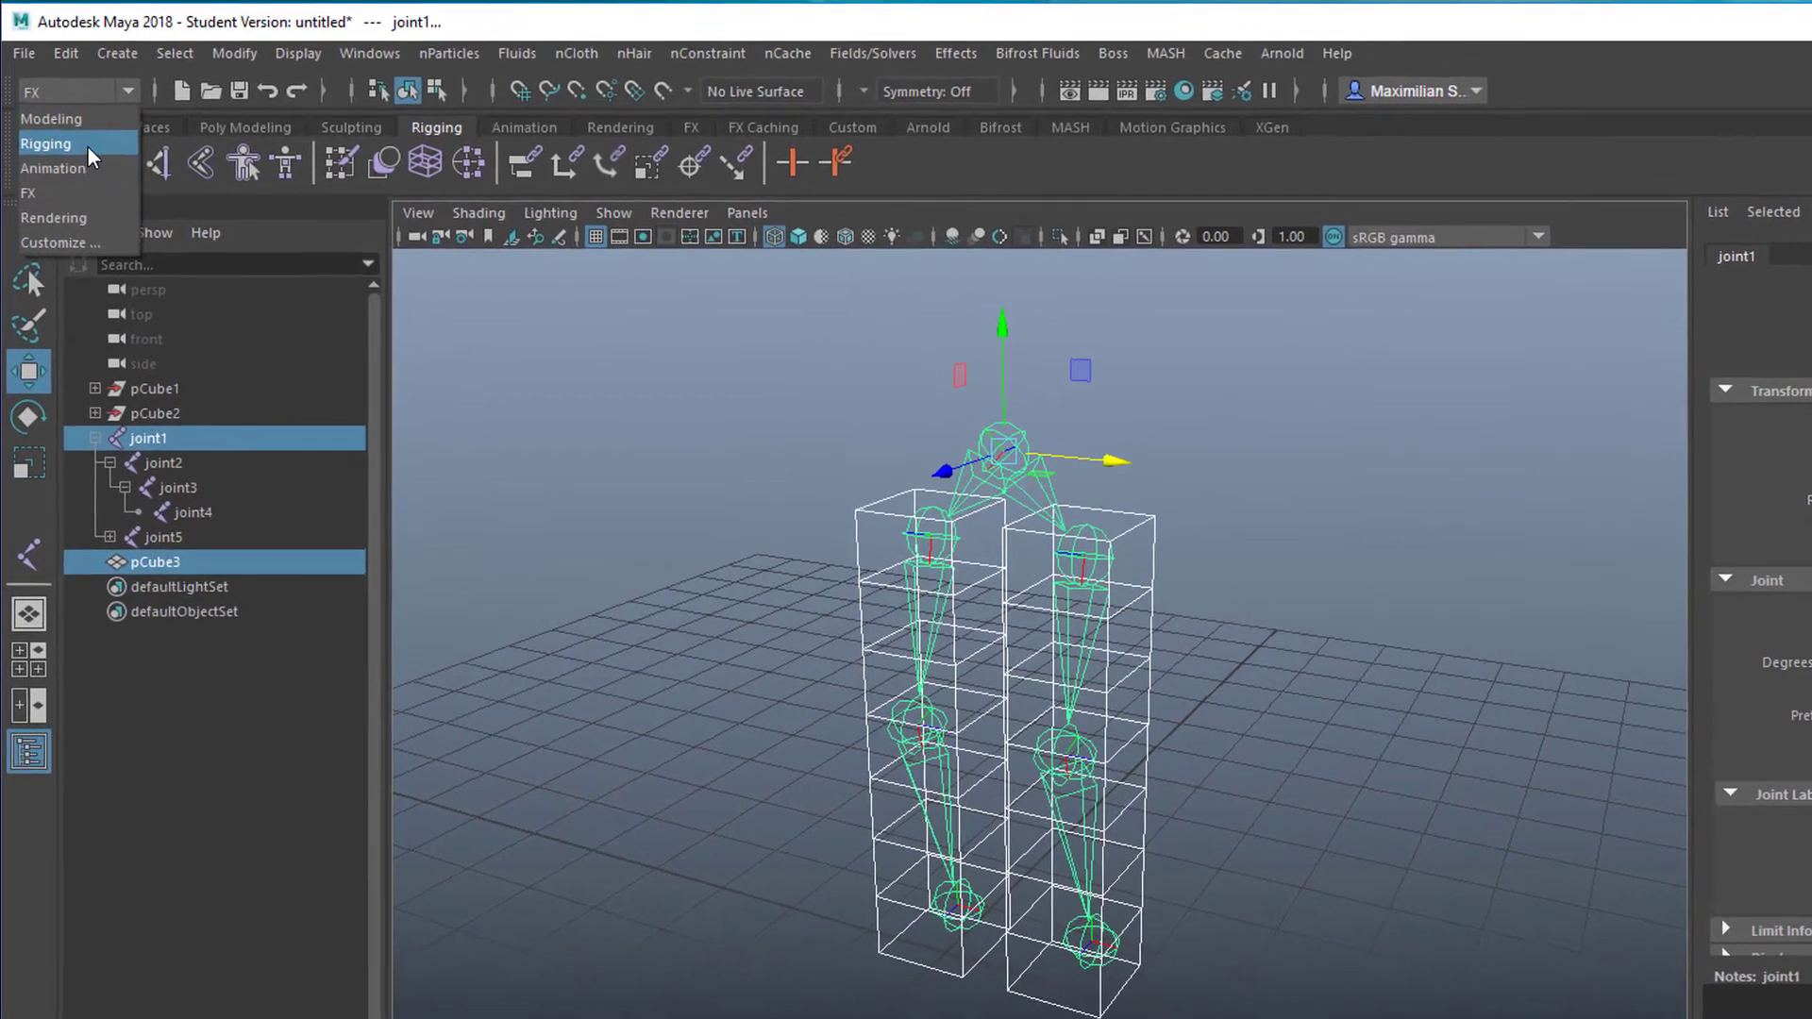
left_click(88, 146)
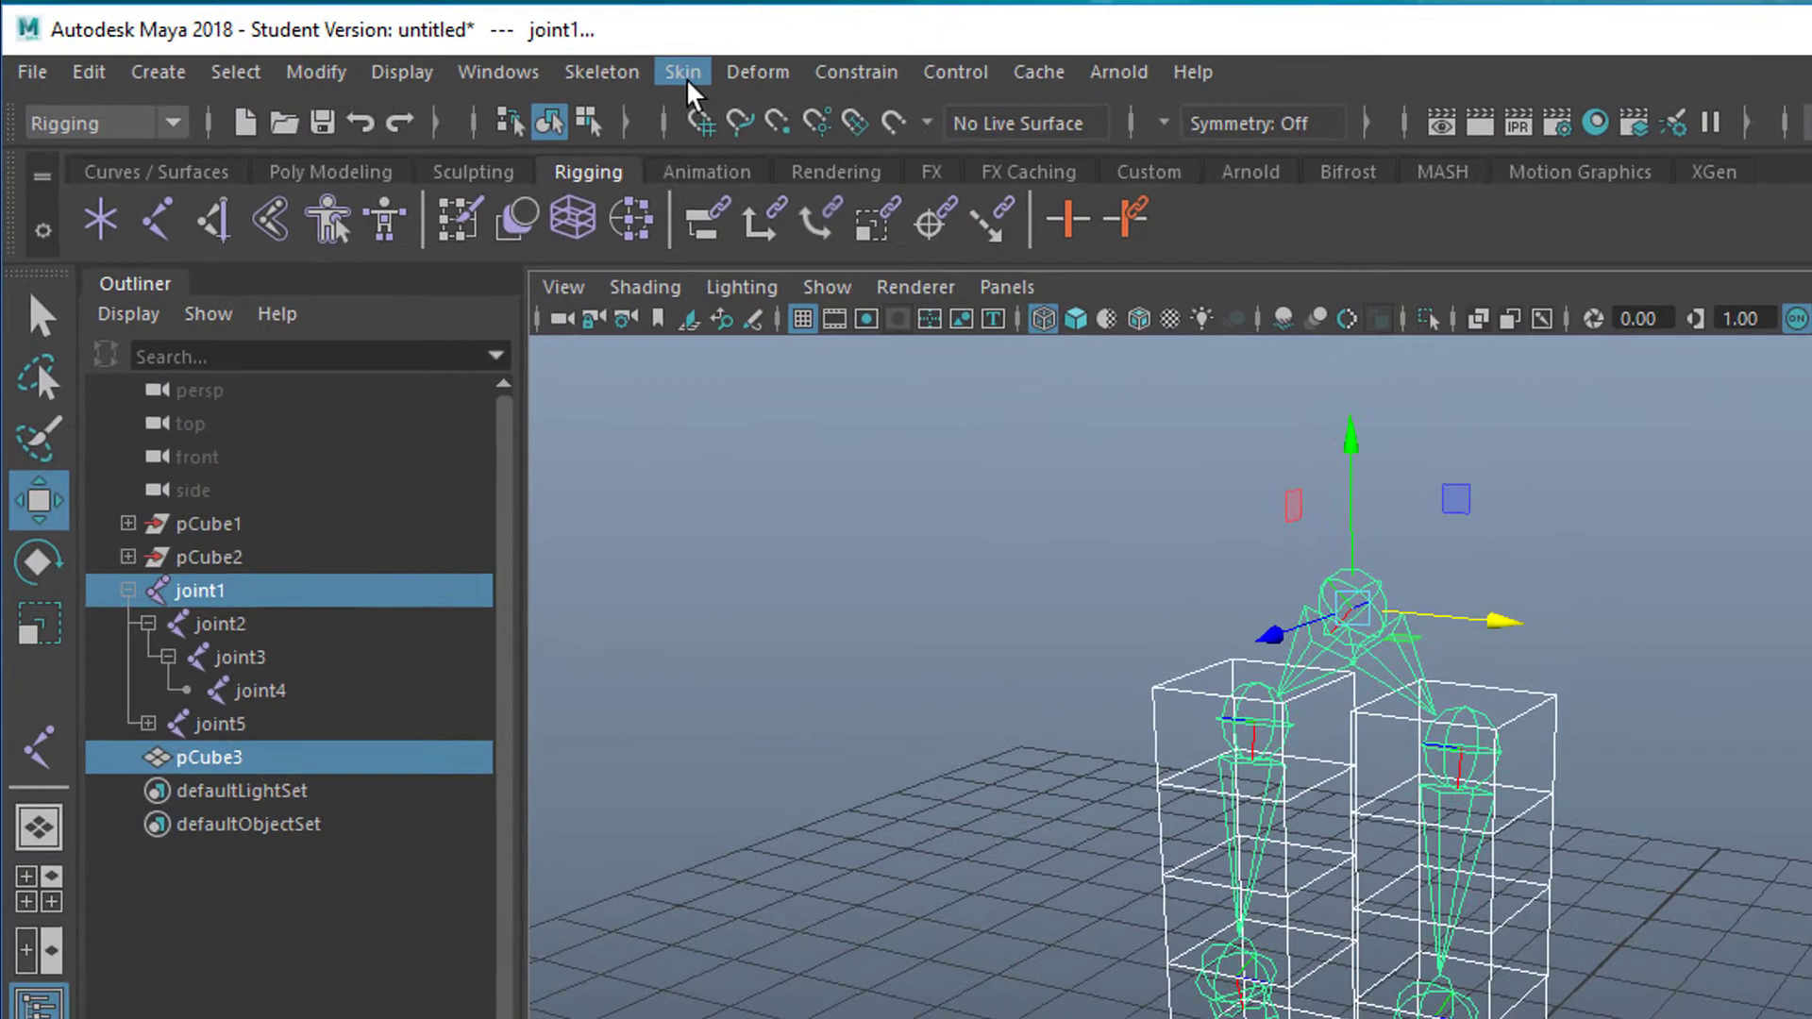
left_click(683, 73)
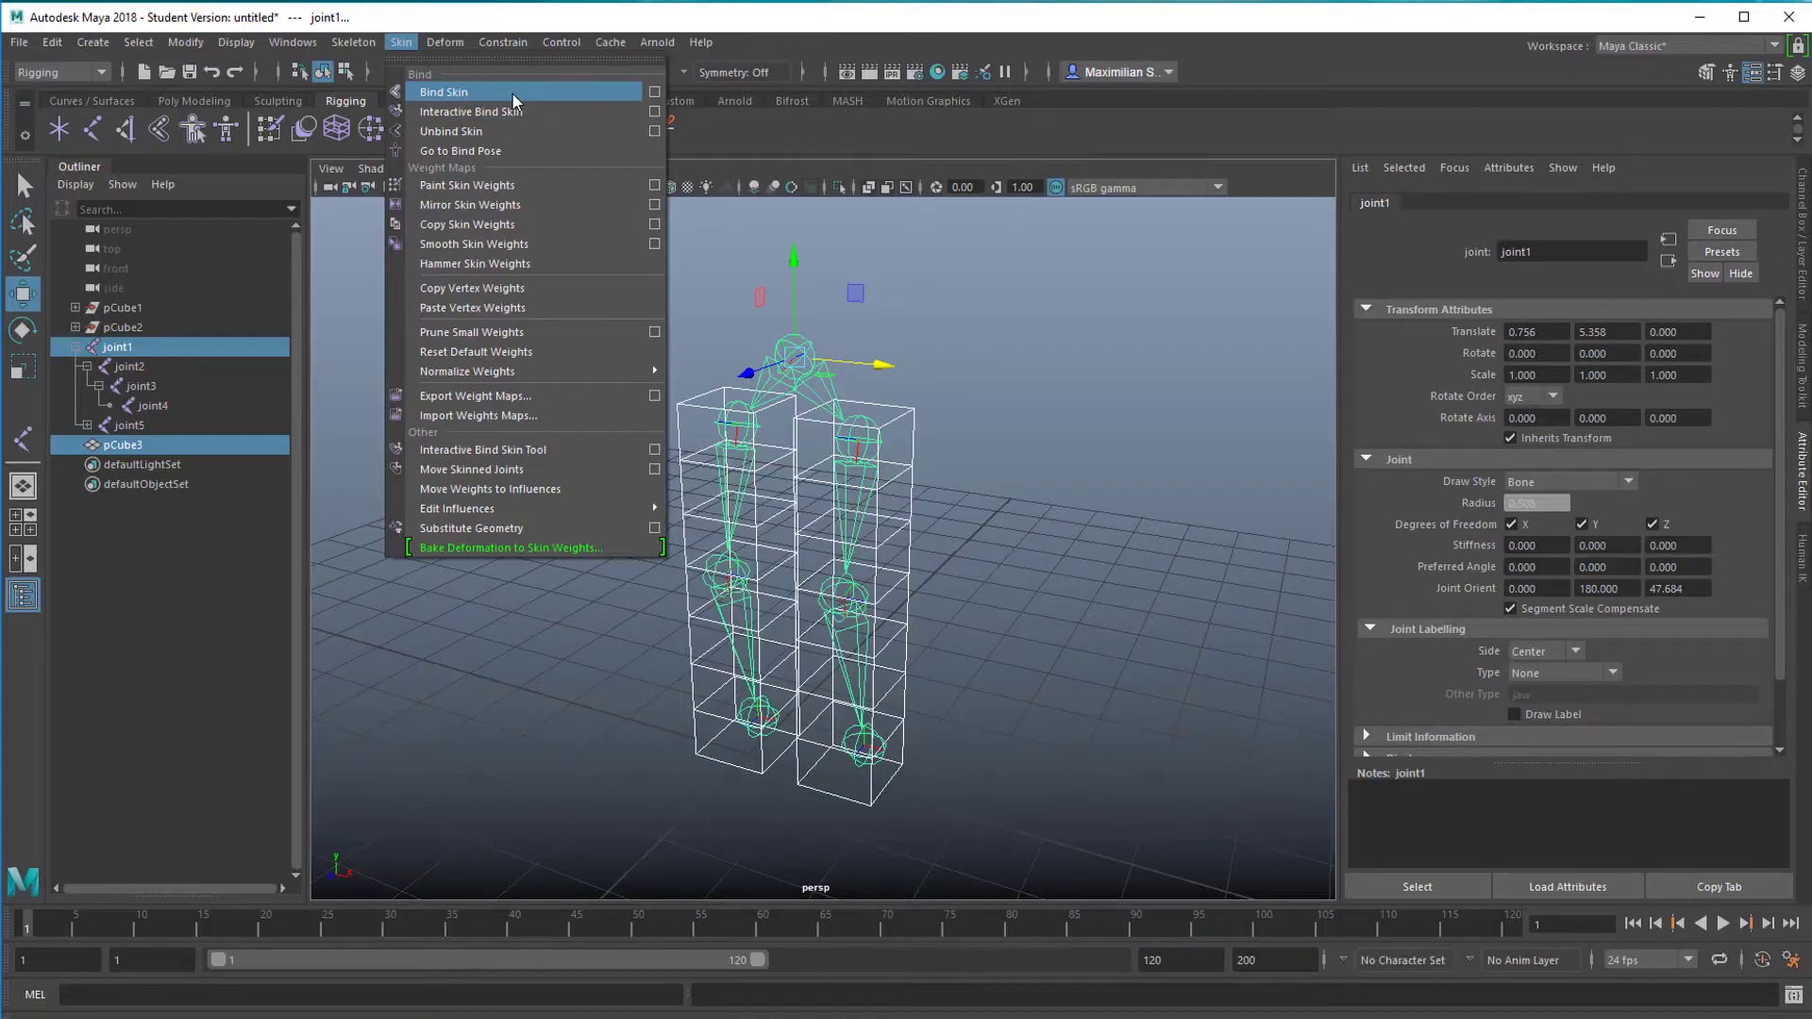
left_click(512, 93)
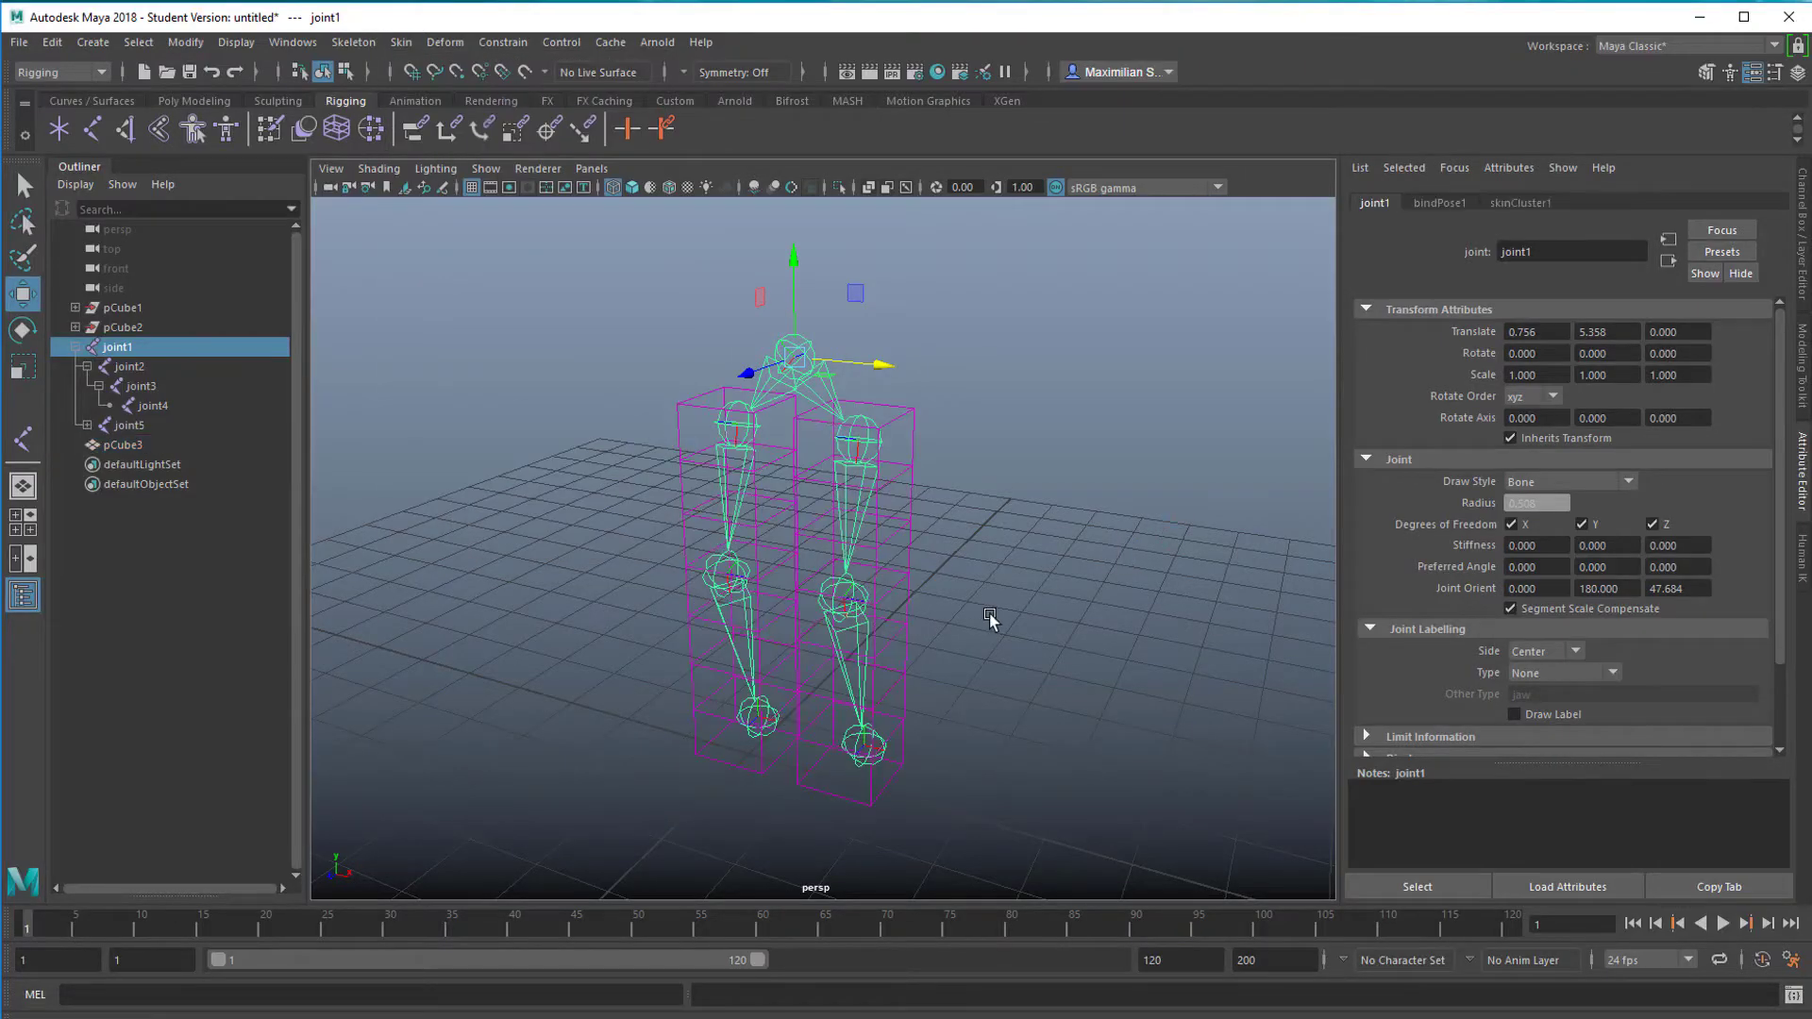
left_click_drag(991, 722, 885, 549, "alt")
left_click(884, 507)
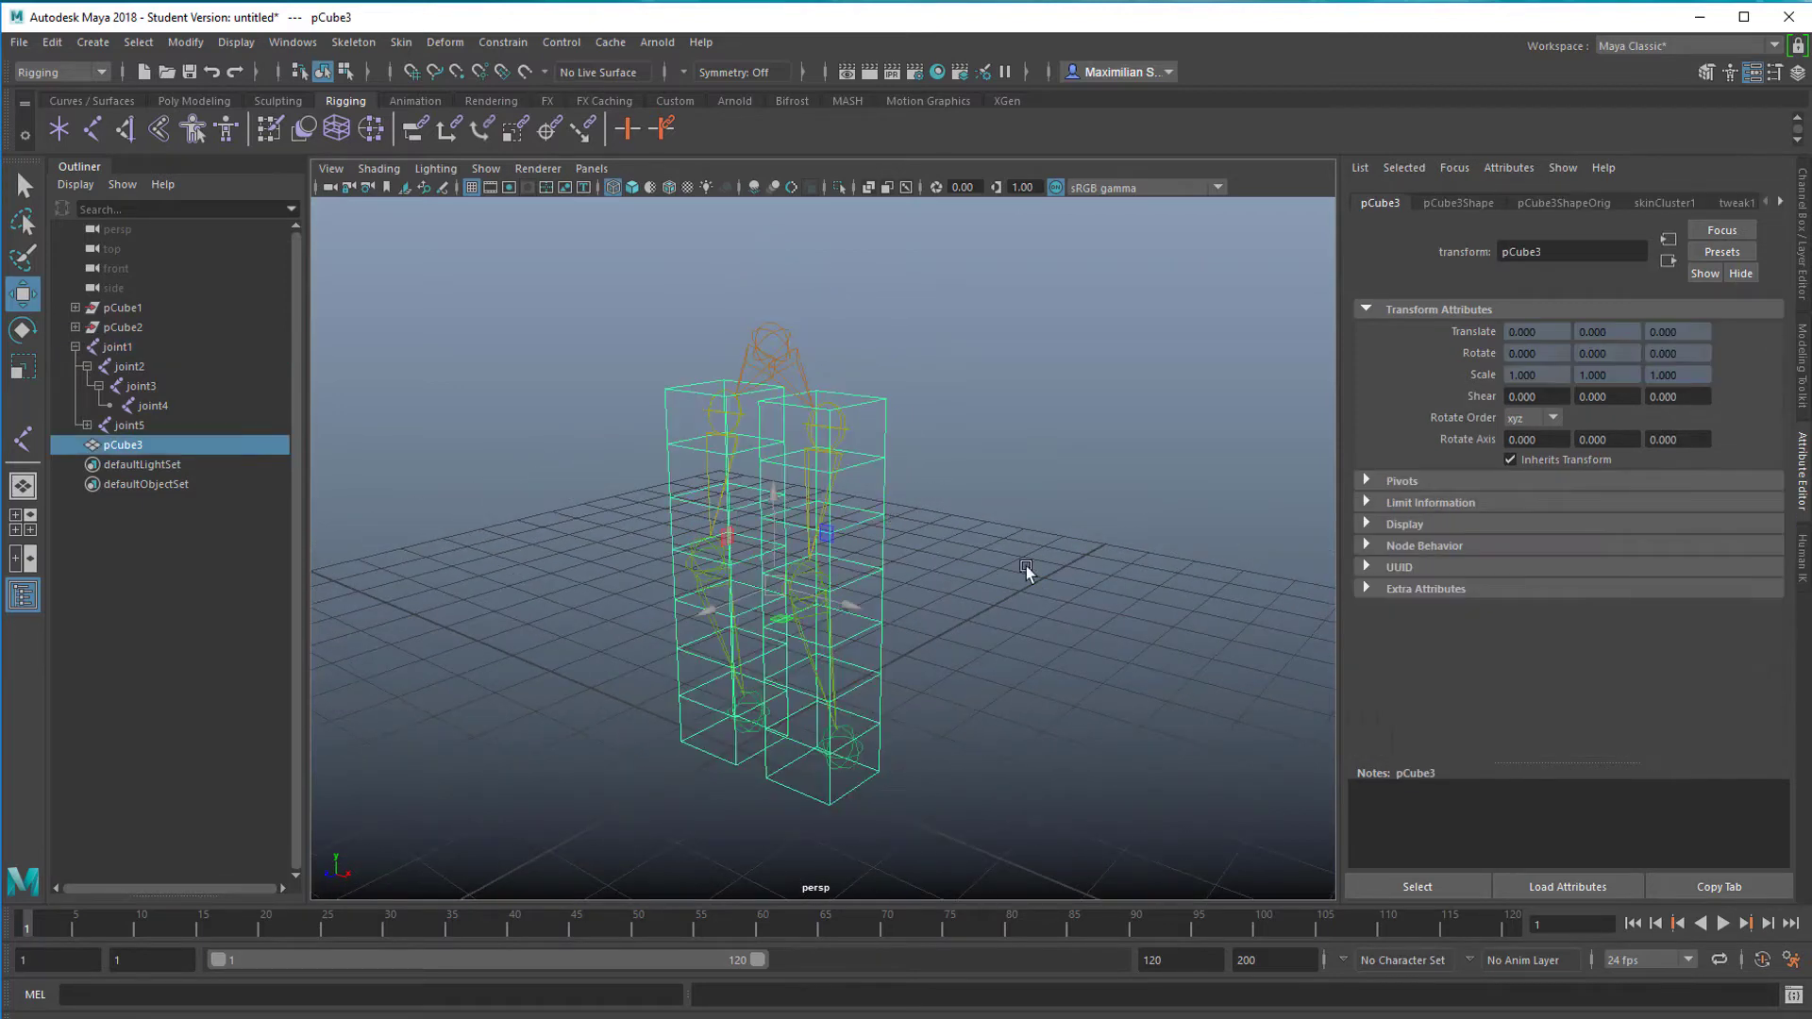
left_click(1045, 632)
Step: Bend the second leg by rotating its knee joint about Z to about 20 degrees, with the mesh displayed shaded
left_click_drag(908, 659, 934, 510, "alt")
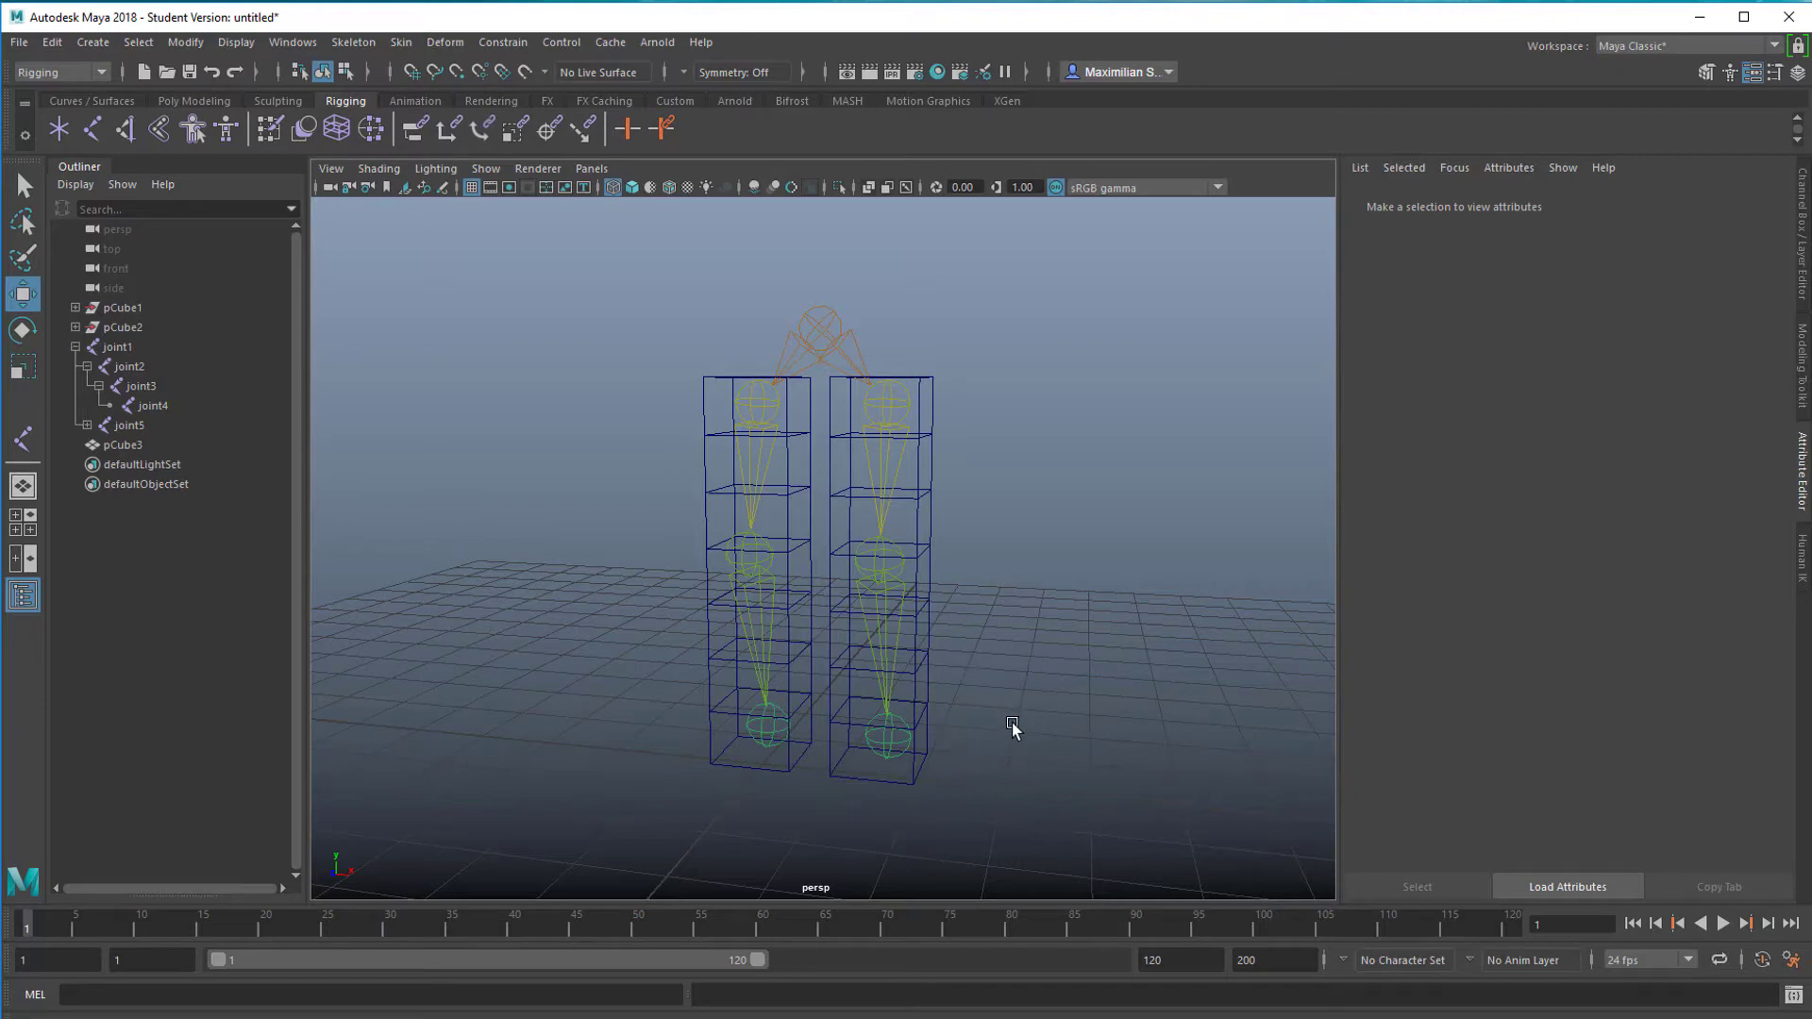
left_click_drag(1012, 728, 944, 736, "alt")
left_click(780, 584)
key("e")
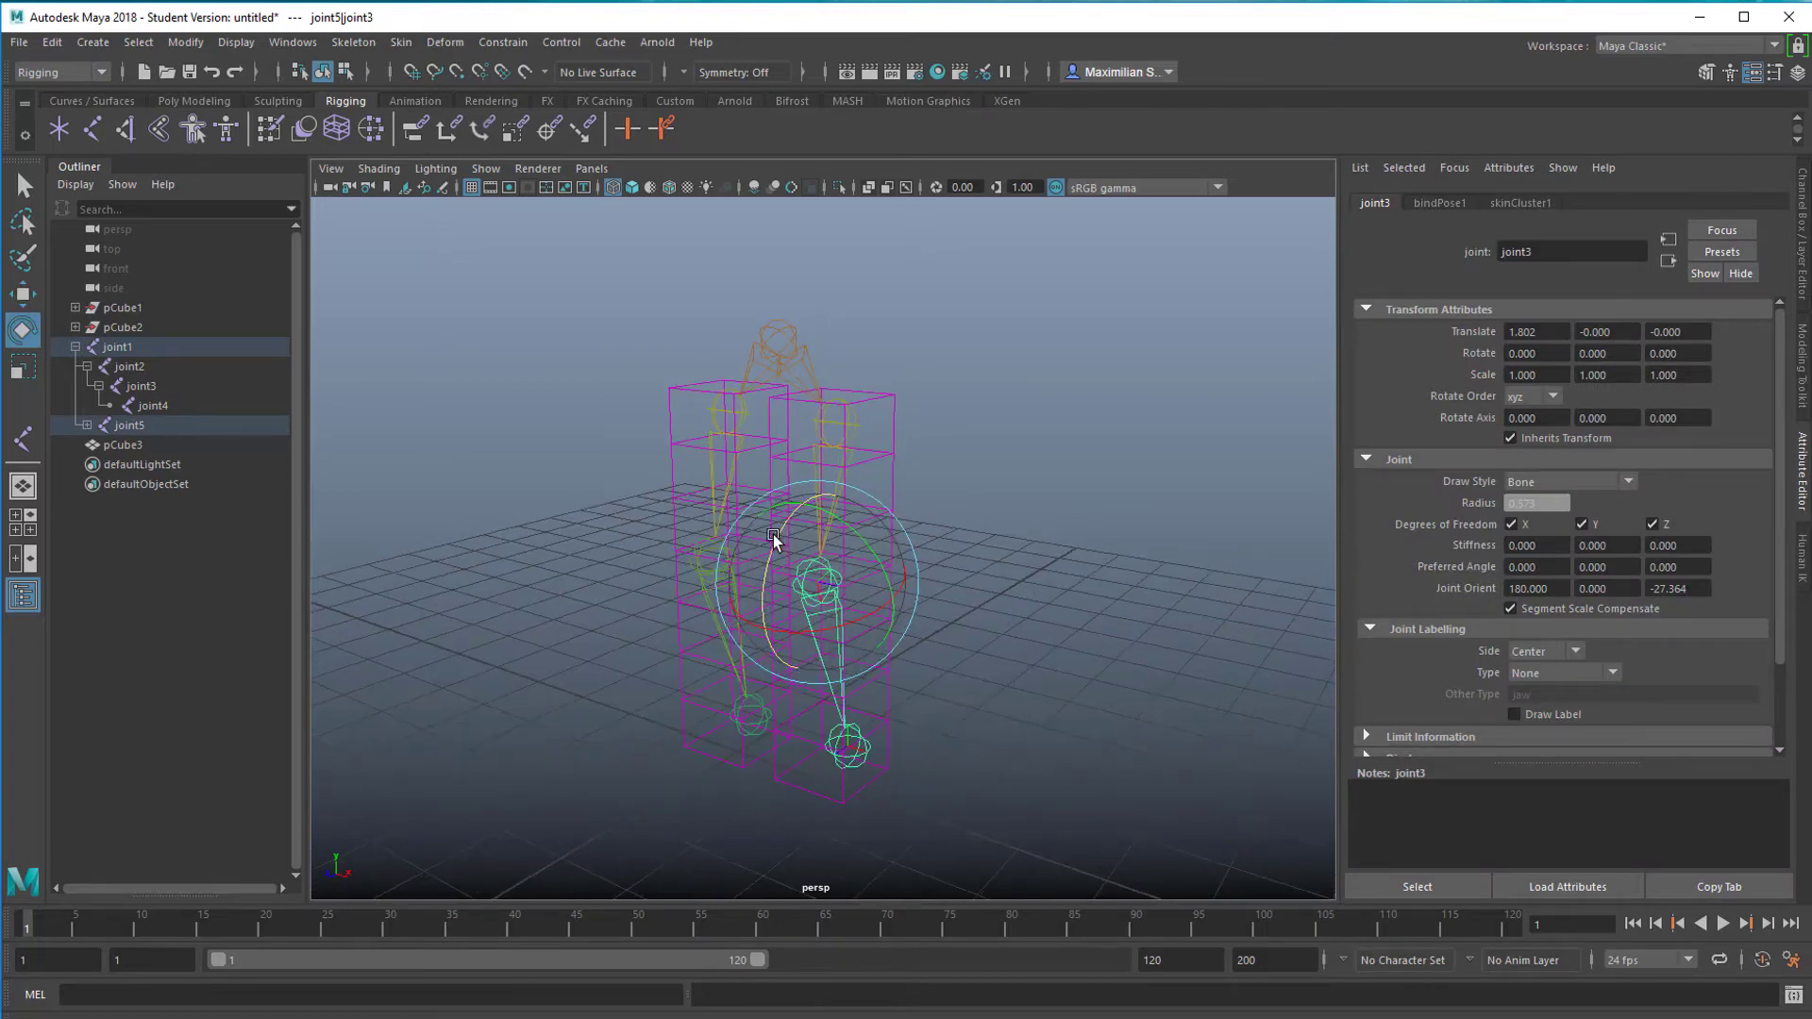
mouse_move(776, 538)
left_mouse_down()
mouse_move(793, 614)
mouse_move(822, 581)
mouse_move(831, 638)
mouse_move(837, 619)
mouse_move(639, 518)
mouse_move(626, 591)
mouse_move(707, 653)
mouse_move(793, 647)
mouse_move(732, 632)
left_mouse_up()
key("5")
right_click_drag(732, 631, 985, 670, "alt")
left_click_drag(984, 670, 959, 671, "alt")
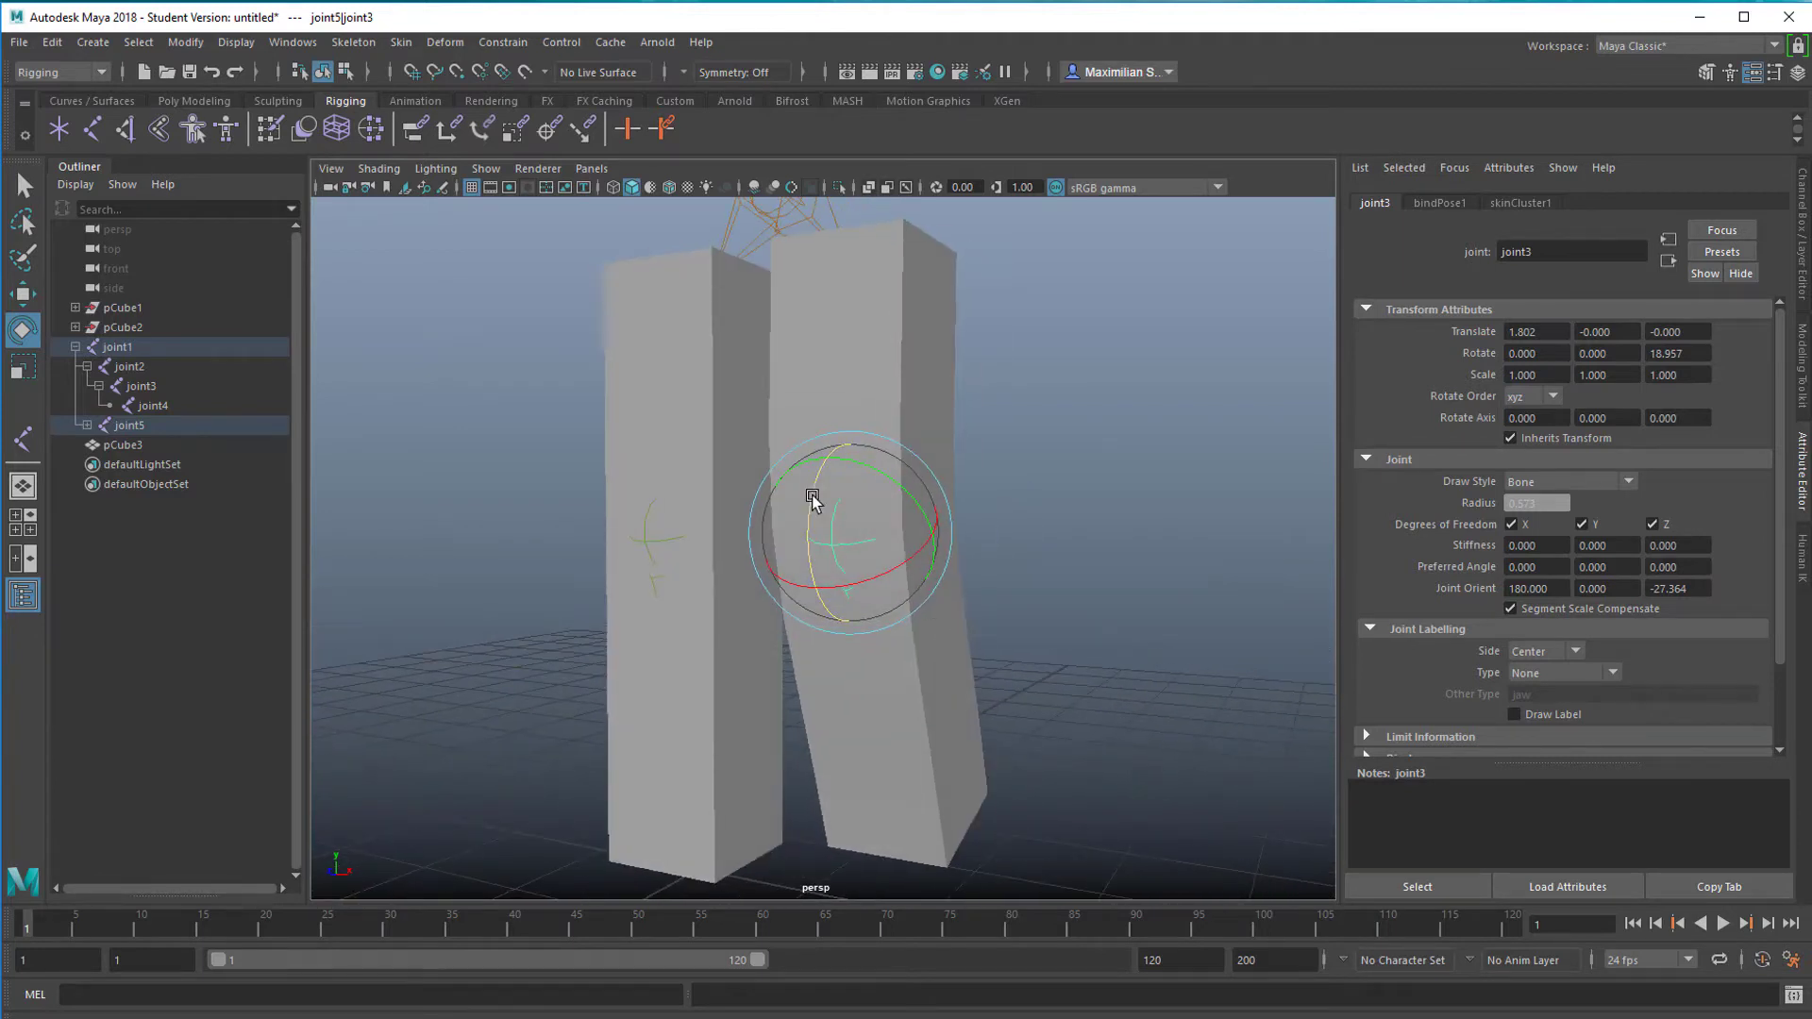
left_click_drag(812, 499, 761, 554)
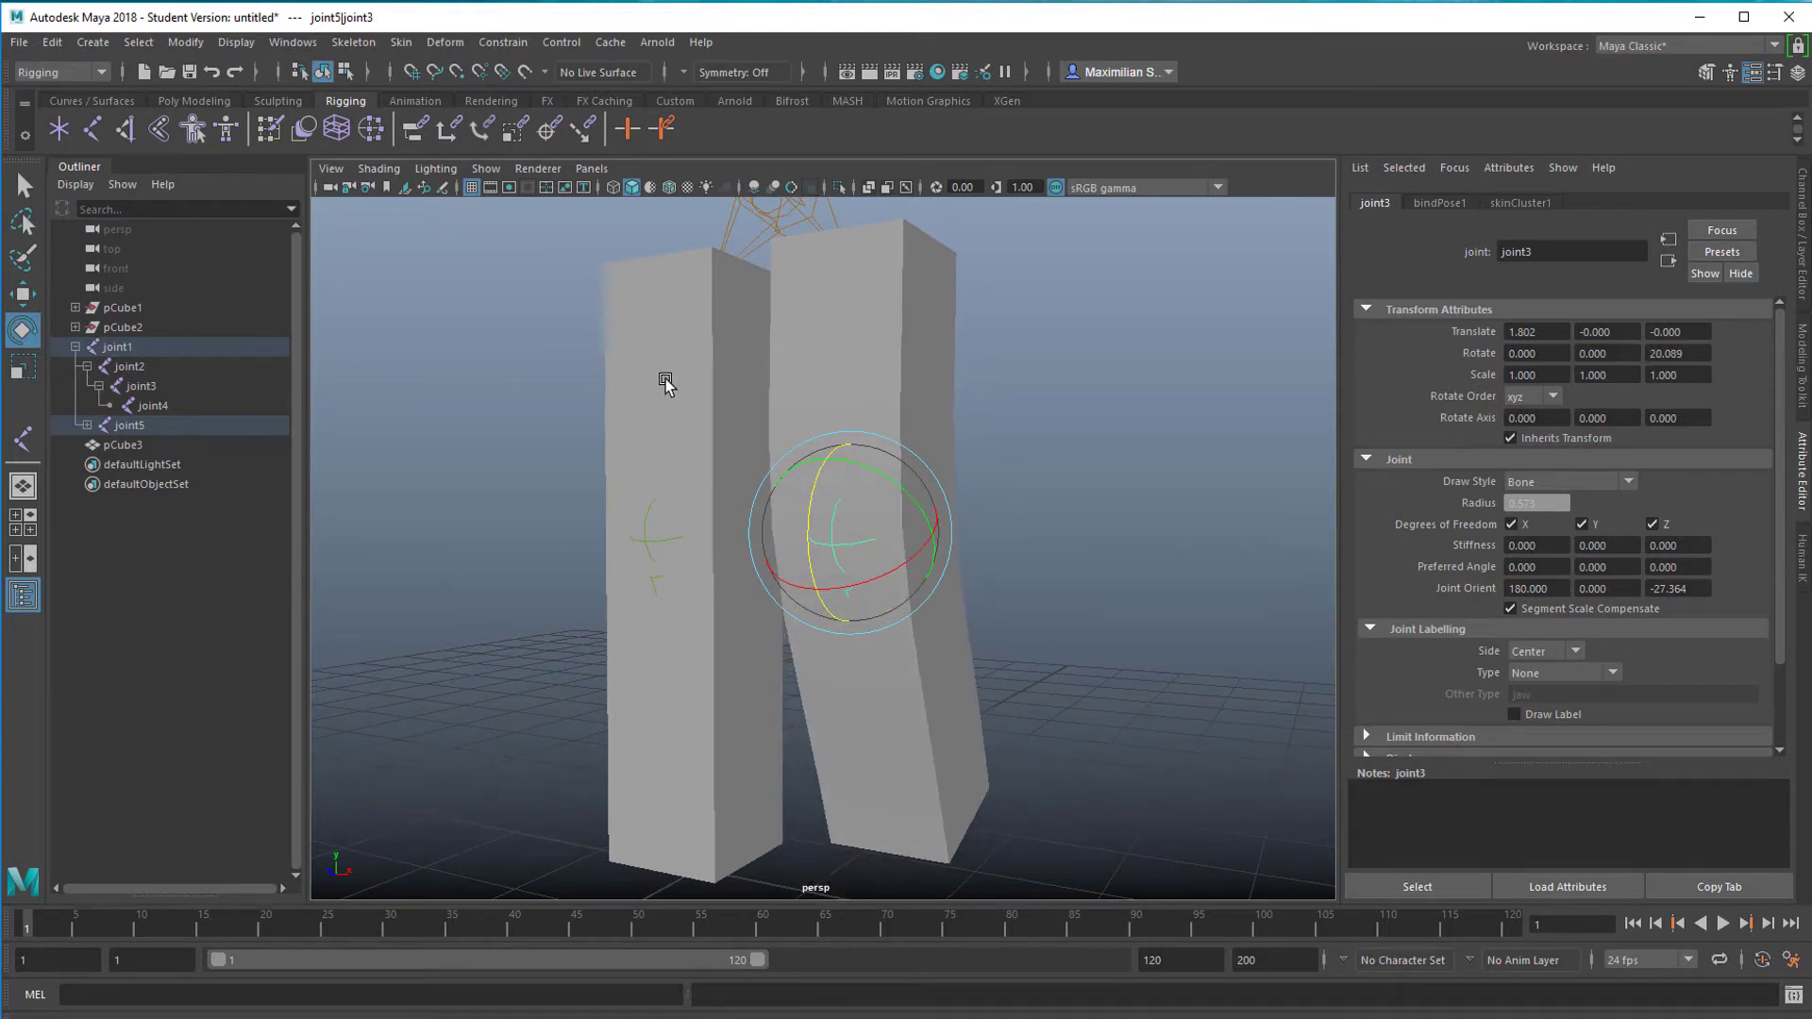
Step: Bend the first leg slightly by rotating its knee joint about Z to about 5.5 degrees
left_click(644, 536)
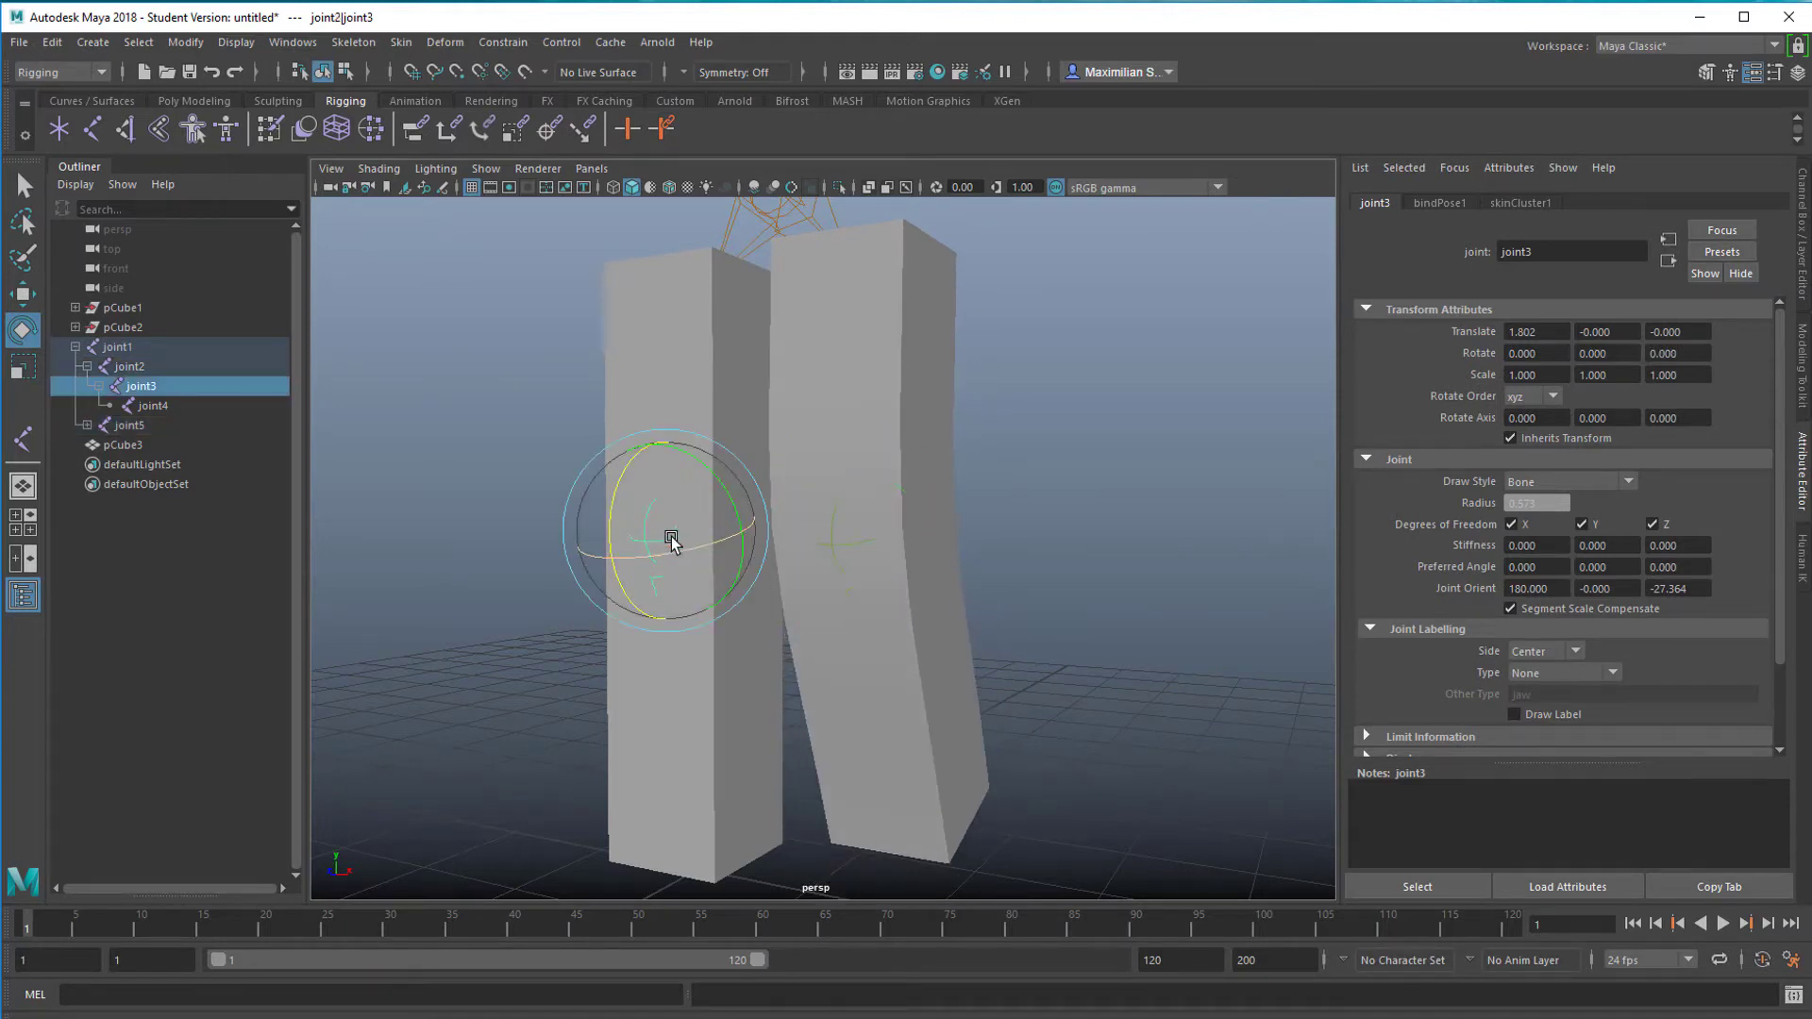
left_click_drag(627, 494, 647, 444)
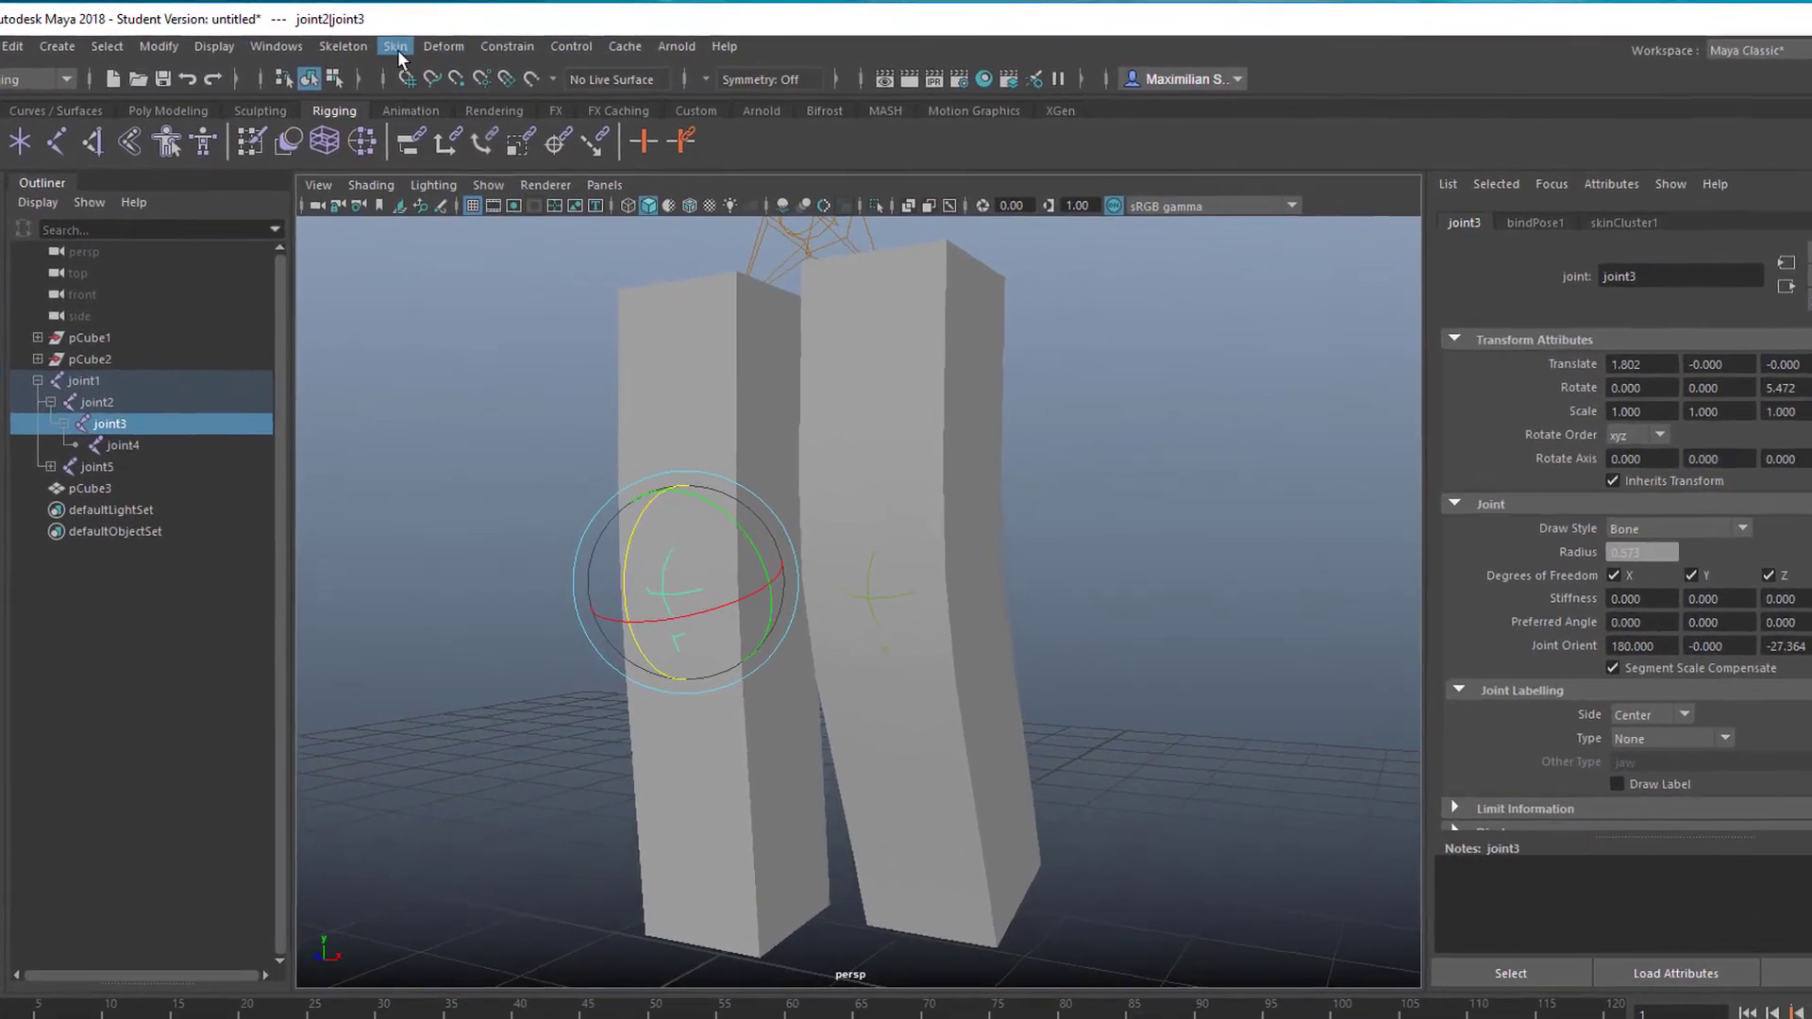
Step: Return the skeleton to its bind pose and undo a trial rotation of the first leg's knee joint
left_click(393, 47)
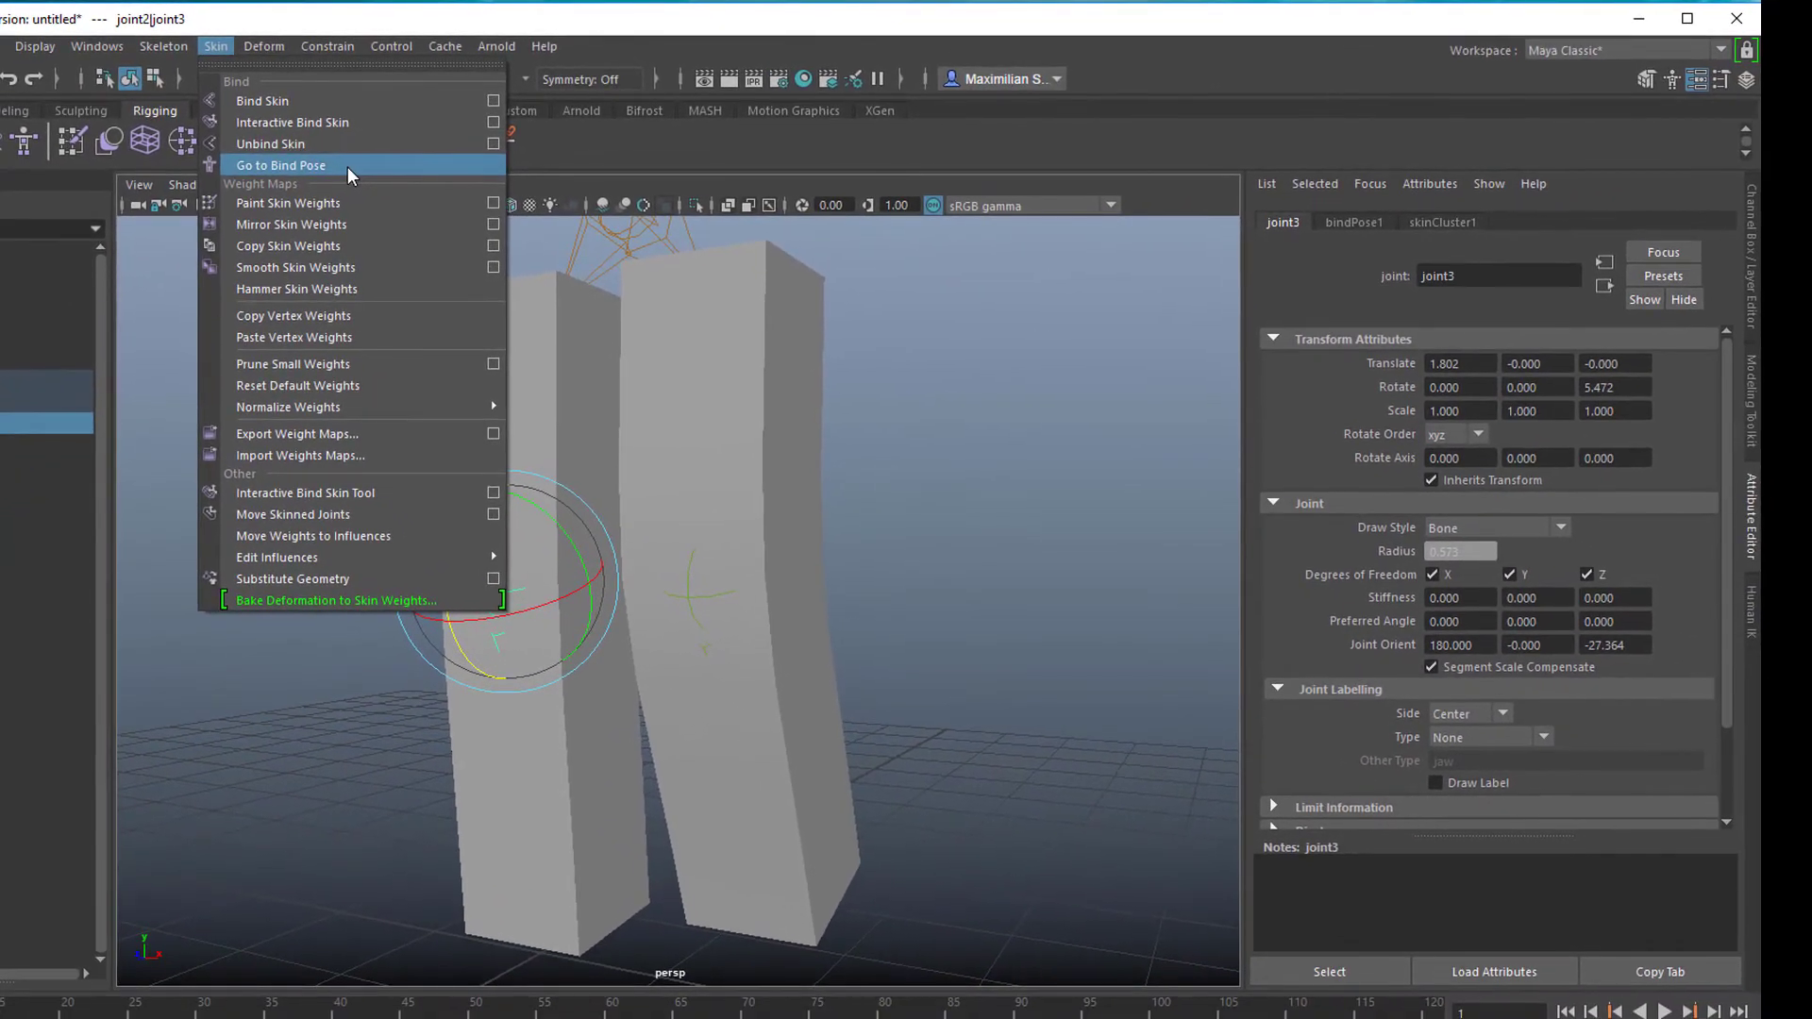
left_click(348, 166)
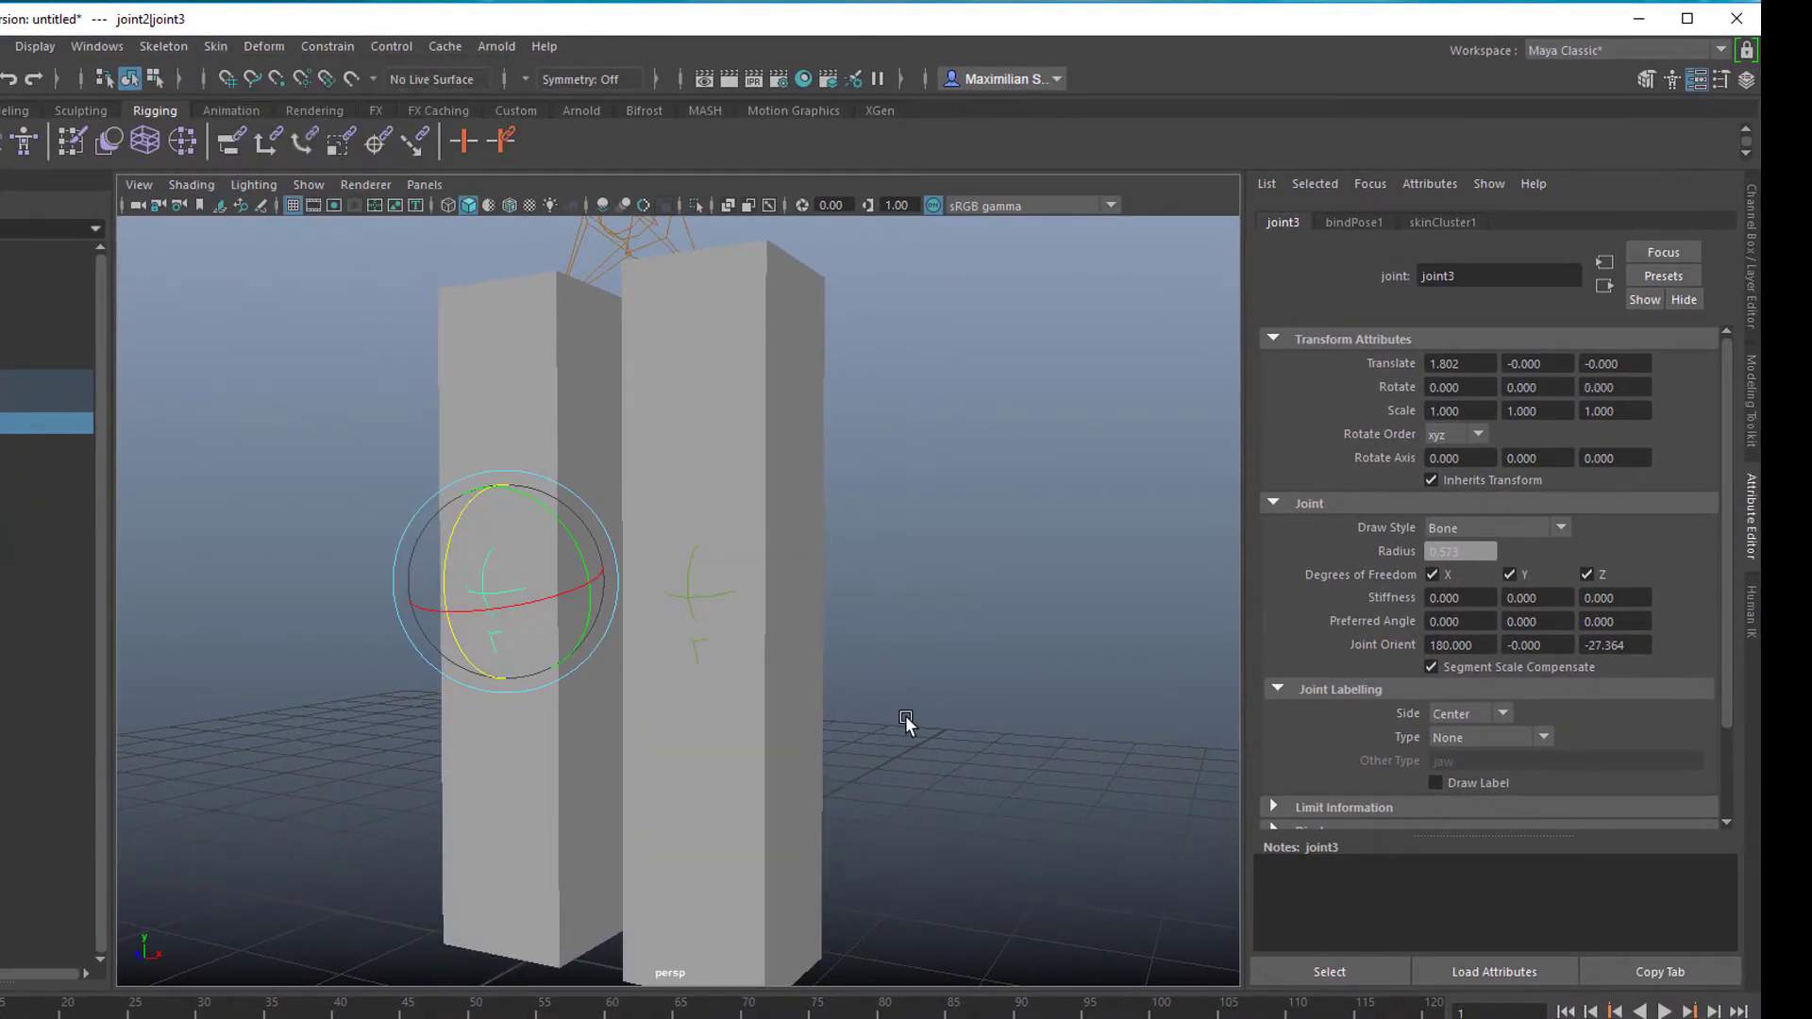
left_click_drag(906, 723, 813, 745, "alt")
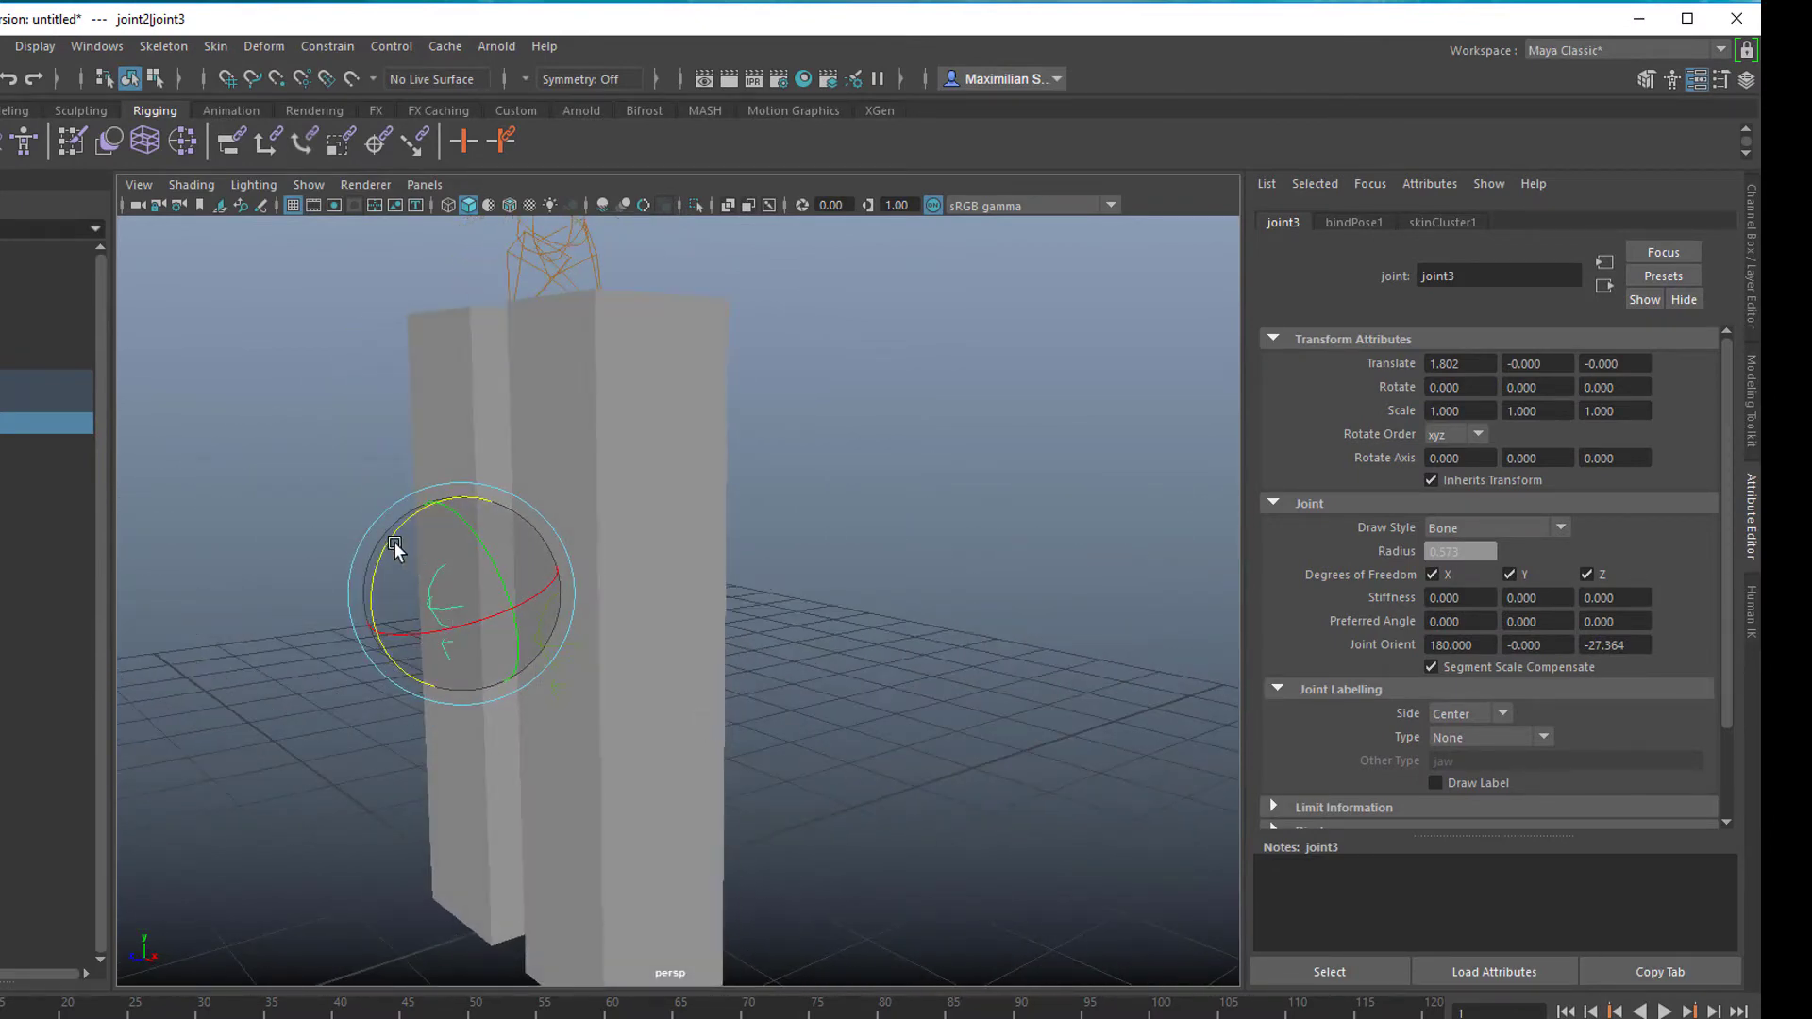
mouse_move(394, 546)
left_mouse_down()
mouse_move(393, 598)
mouse_move(400, 554)
mouse_move(413, 567)
left_mouse_up()
key("ctrl+z")
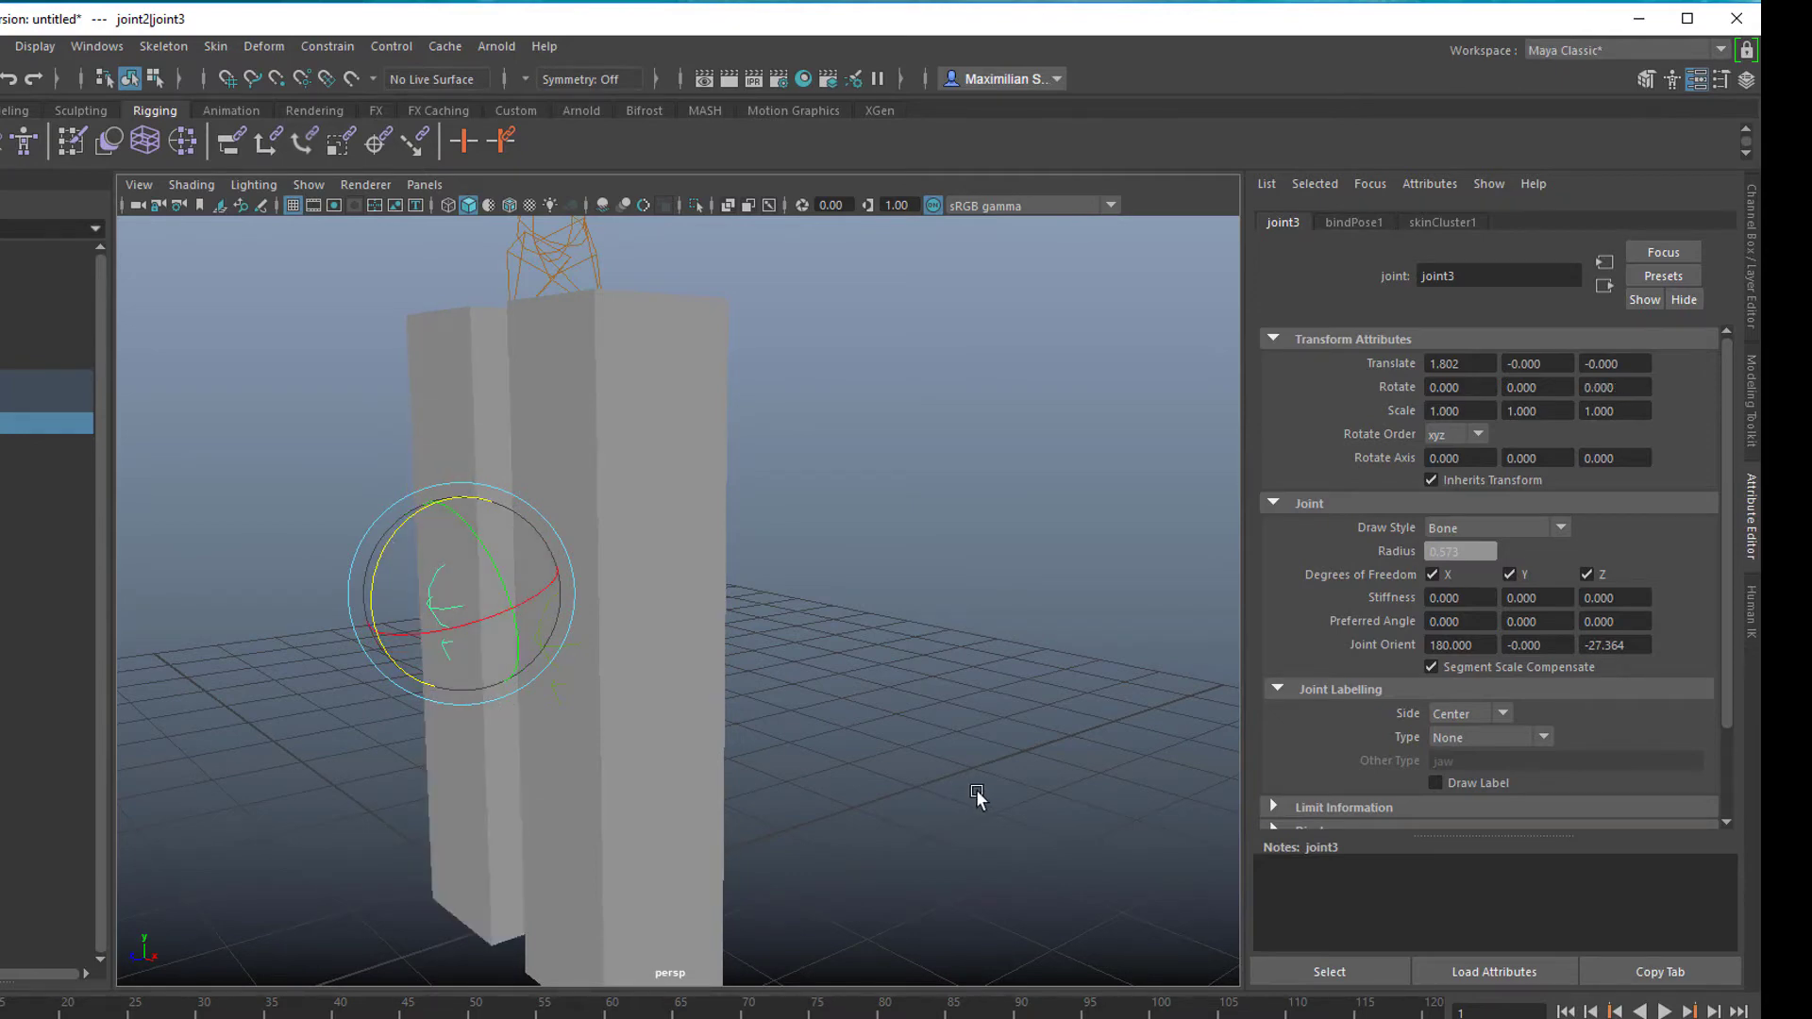
Step: Bend the second leg's knee joint sharply about Z and ease it back to a slight bend
left_click_drag(978, 796, 782, 765, "alt")
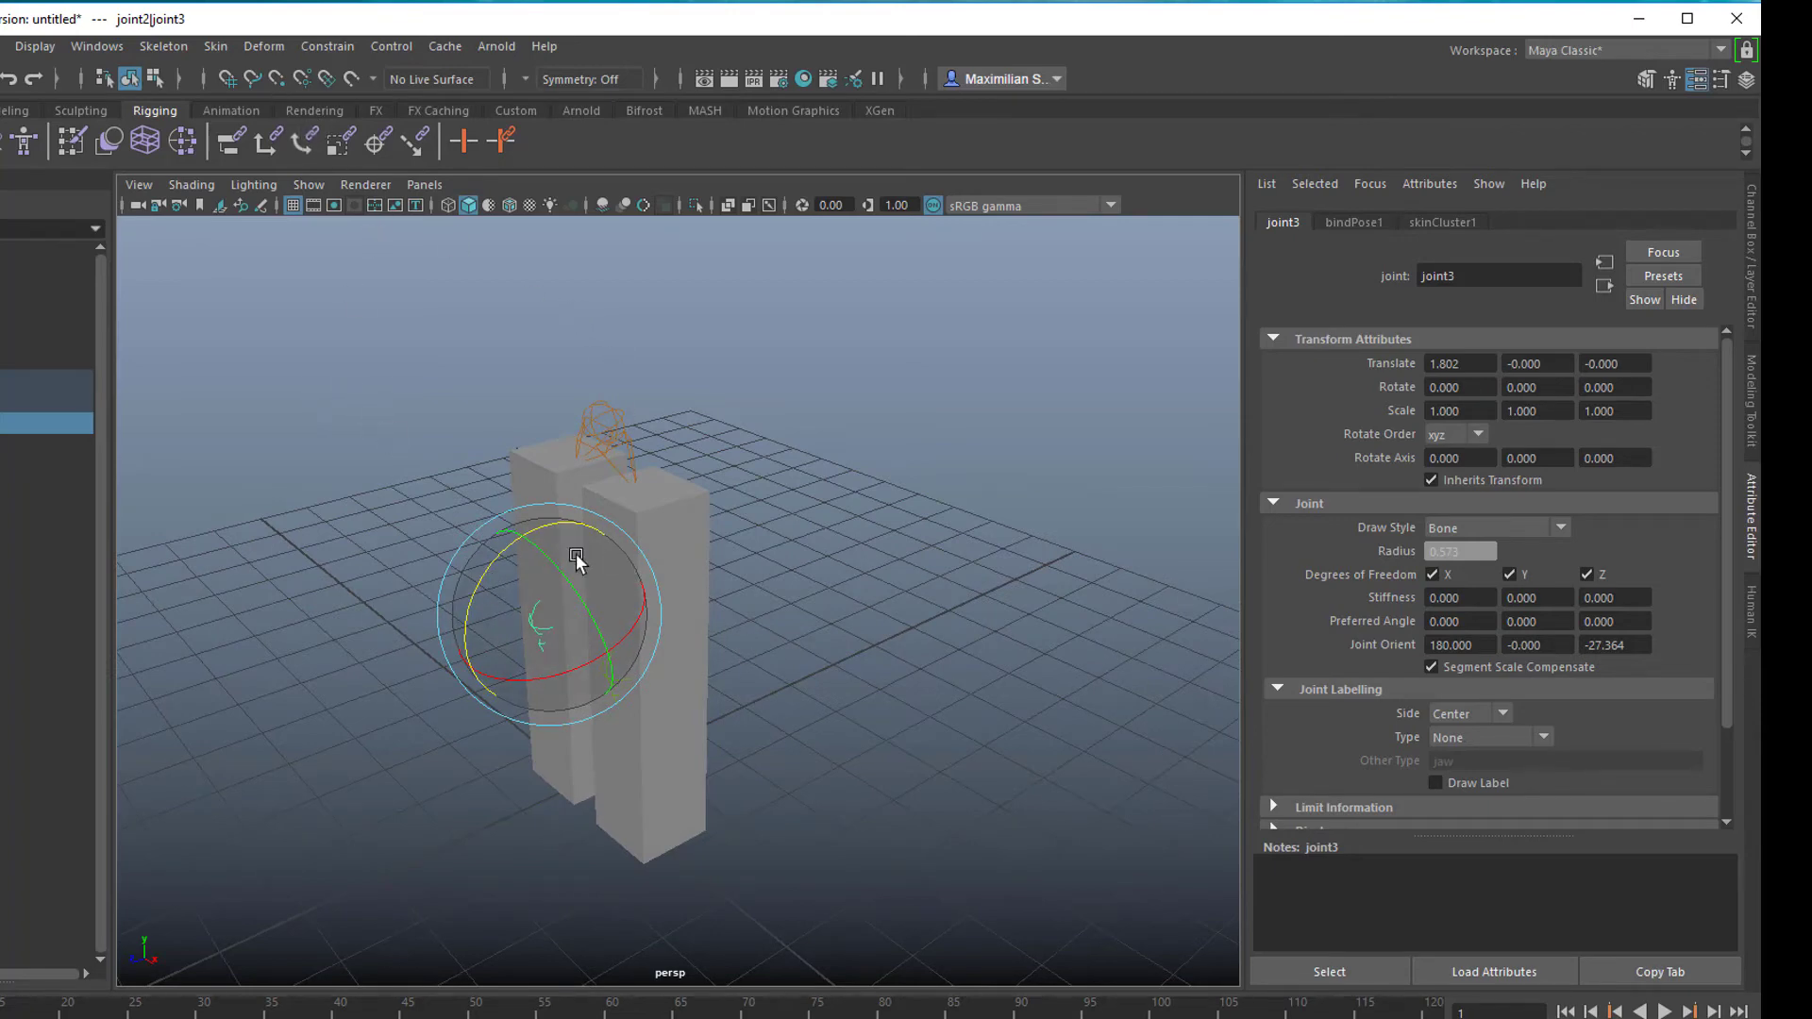
right_click_drag(396, 529, 917, 755, "alt")
left_click_drag(917, 755, 868, 781, "alt")
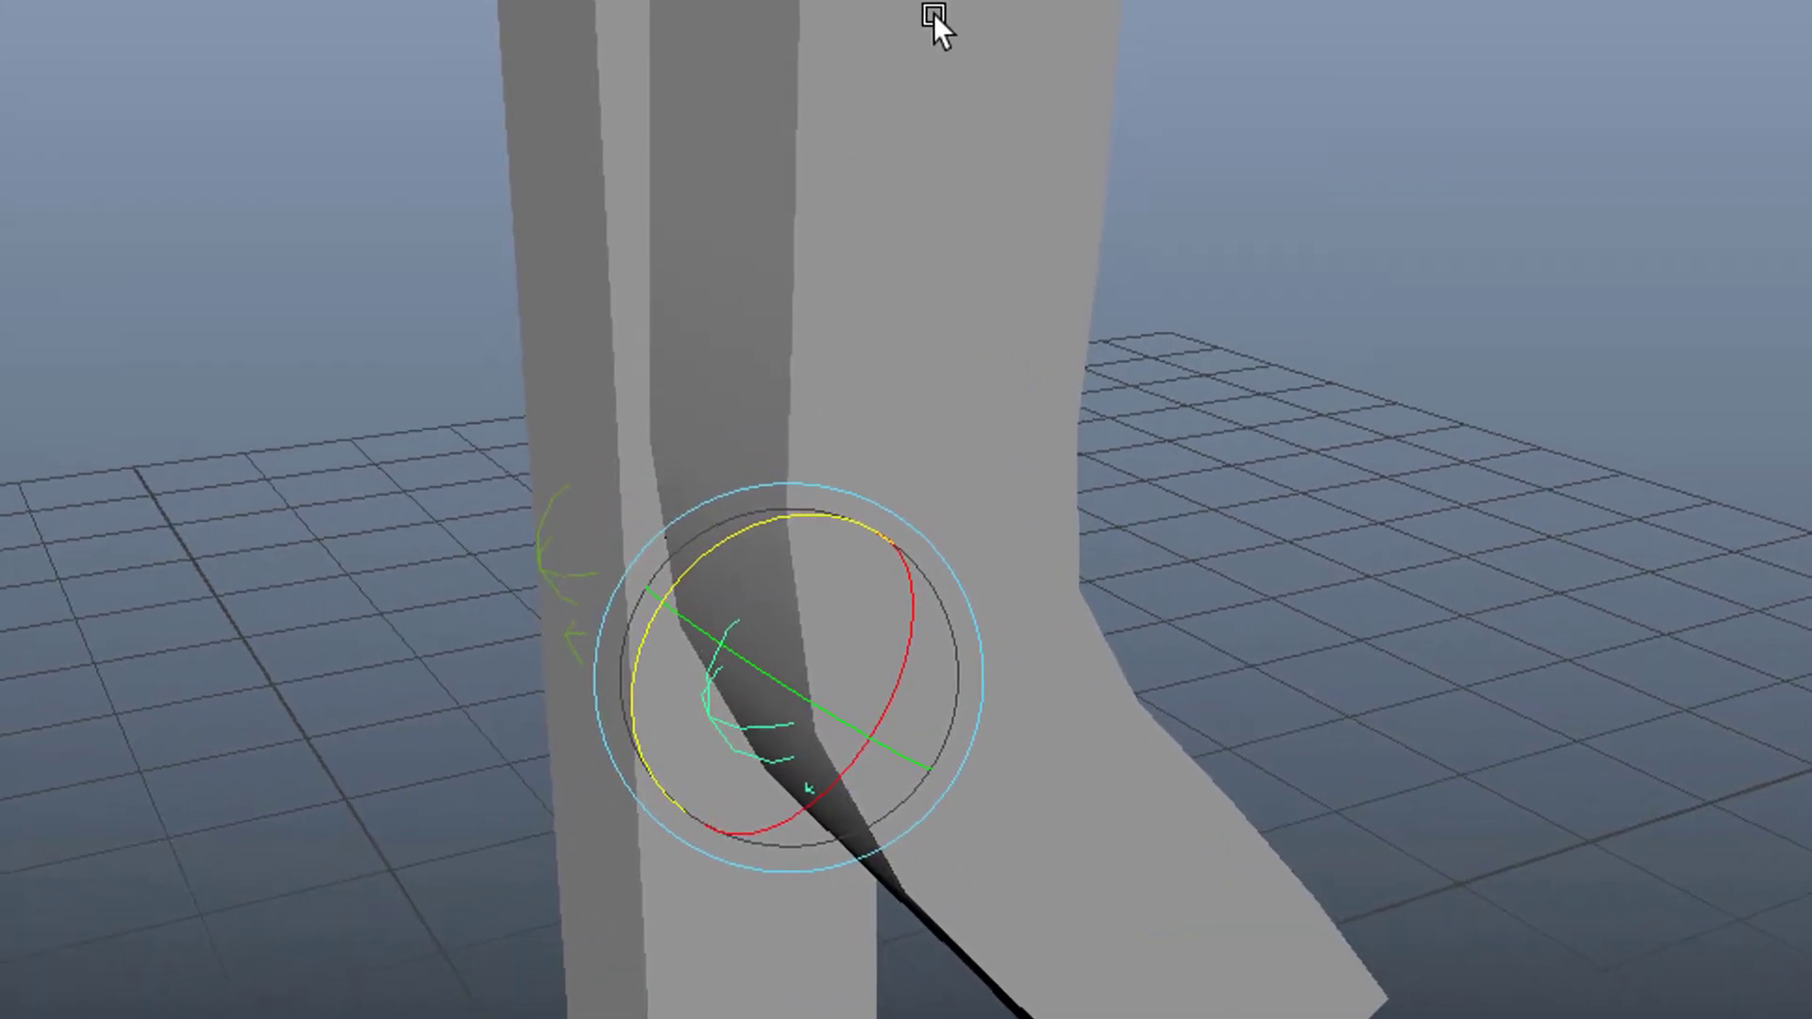
left_click_drag(650, 710, 1023, 110)
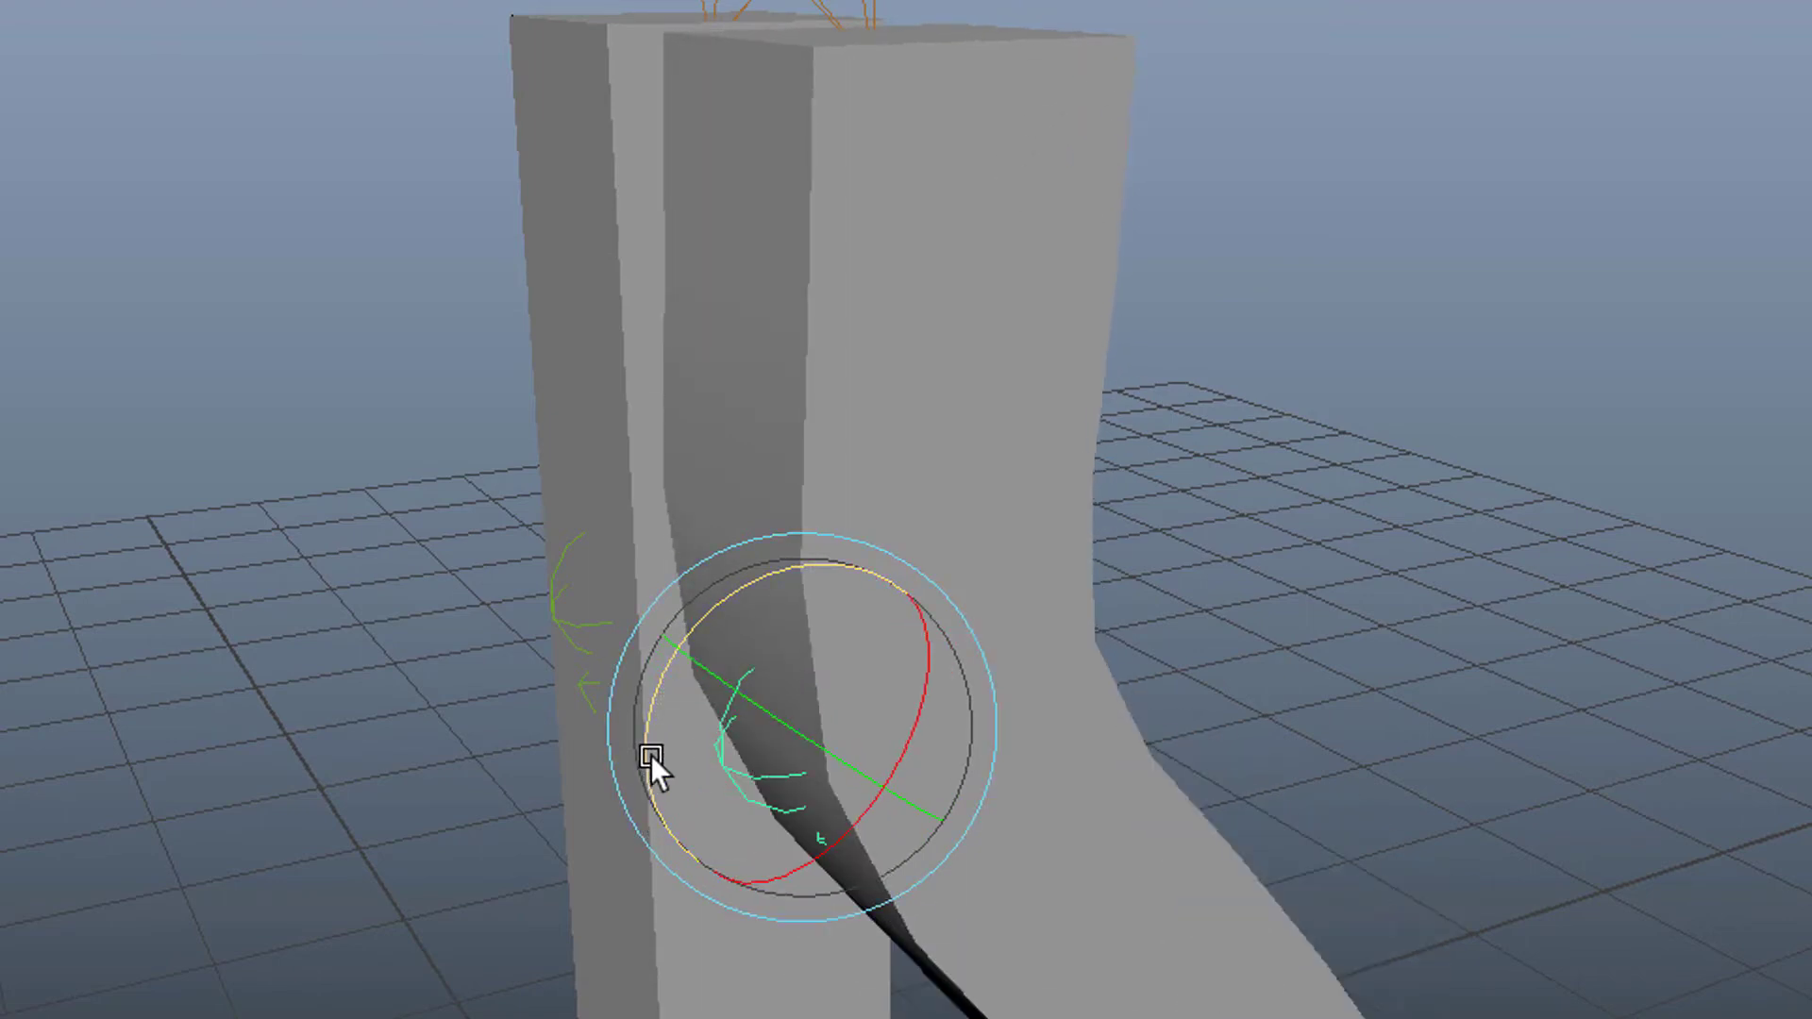
left_click_drag(649, 753, 824, 753)
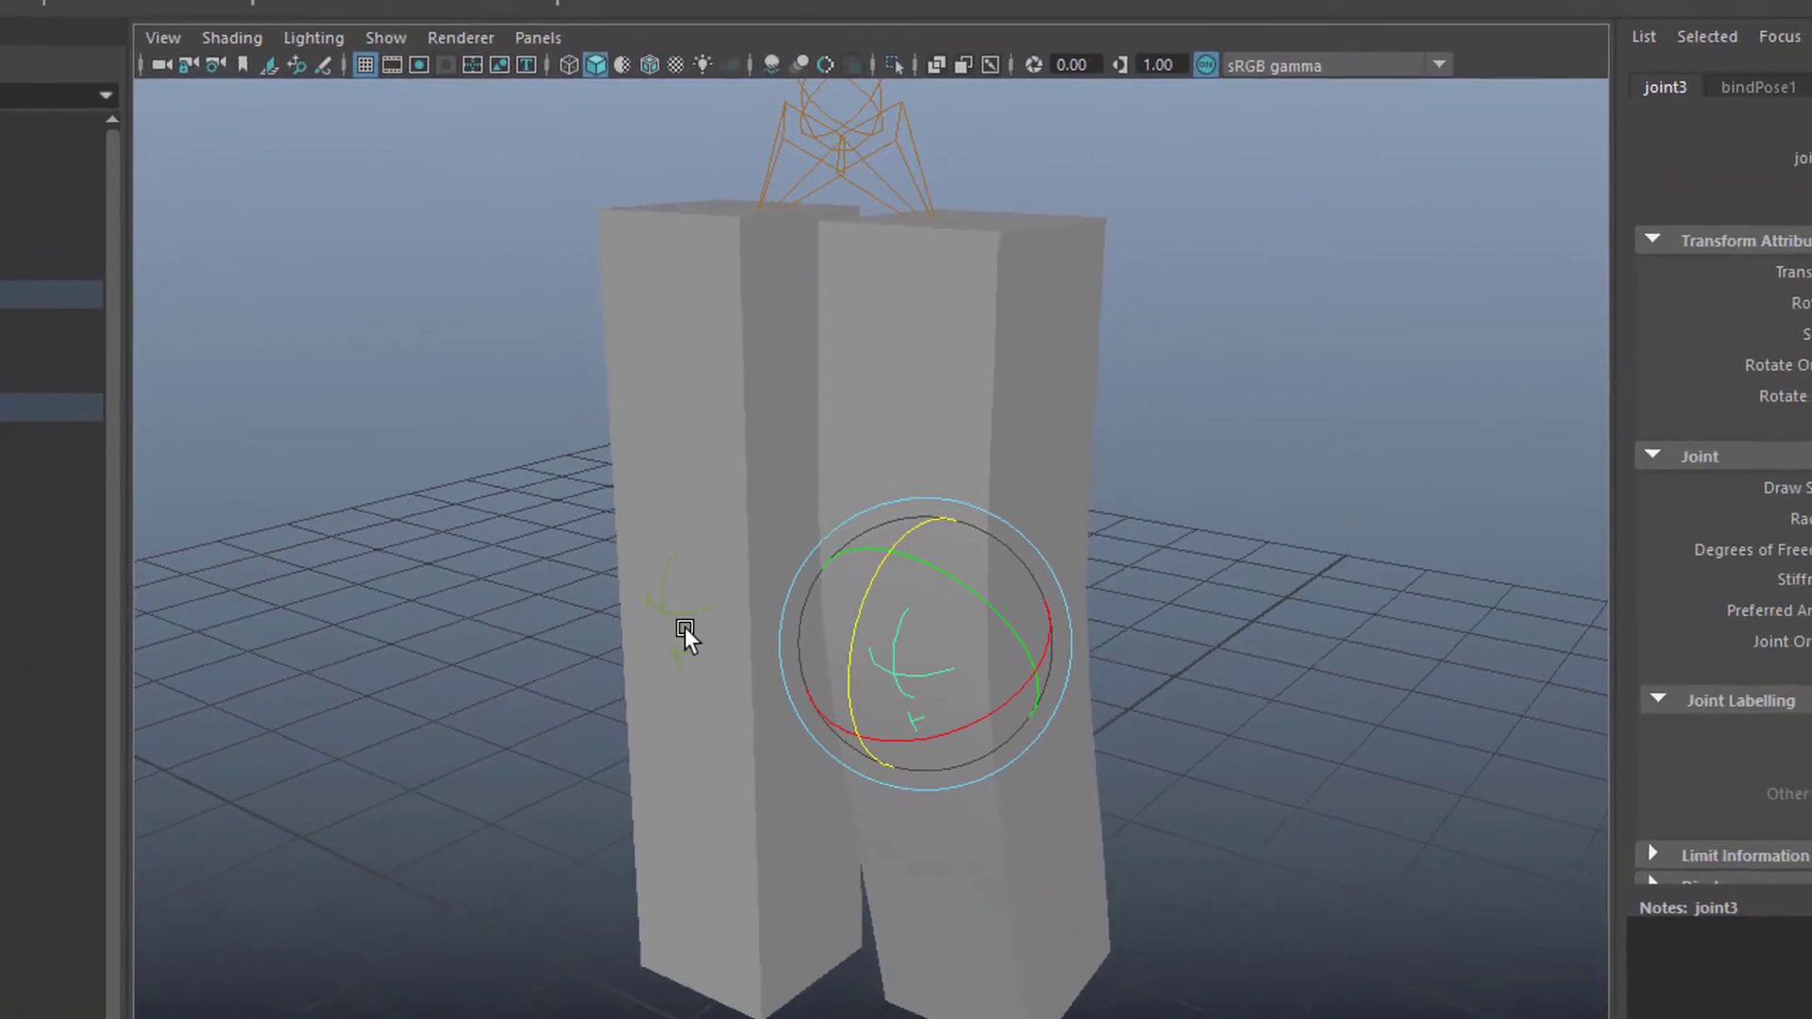
Step: Select the combined leg mesh and open the Paint Skin Weights tool with its settings
left_click(616, 257)
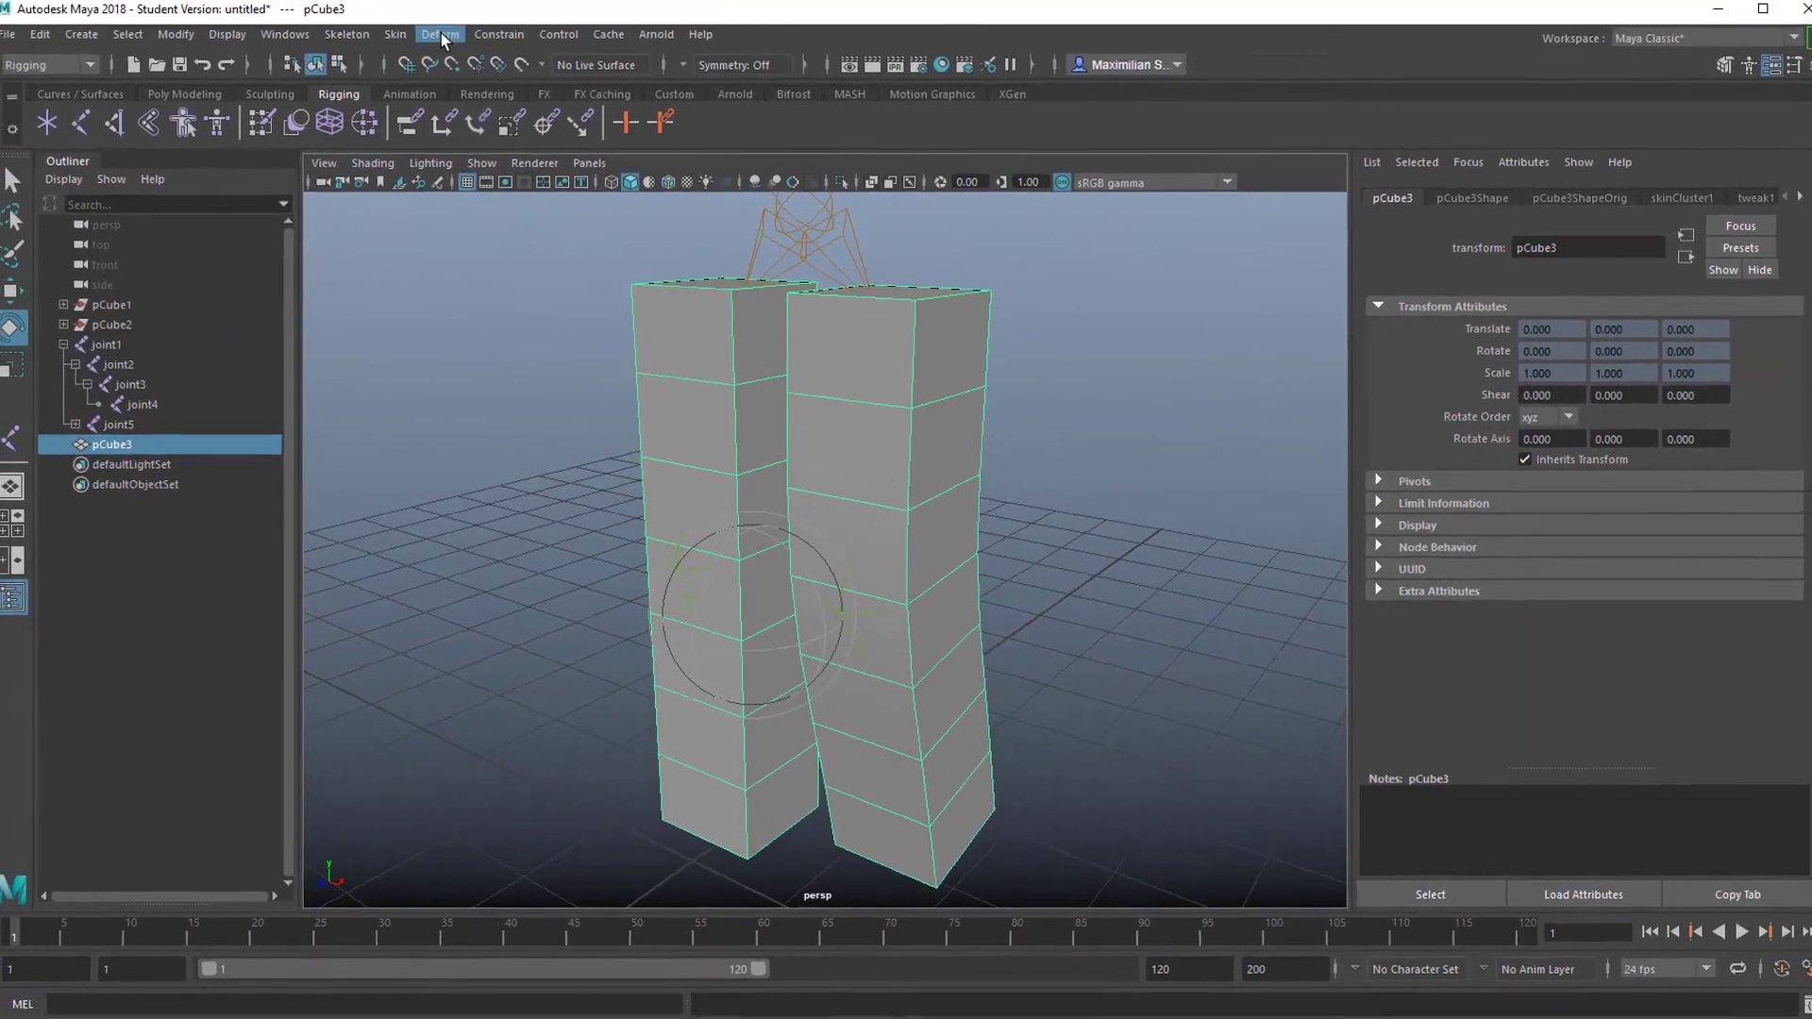
left_click(396, 35)
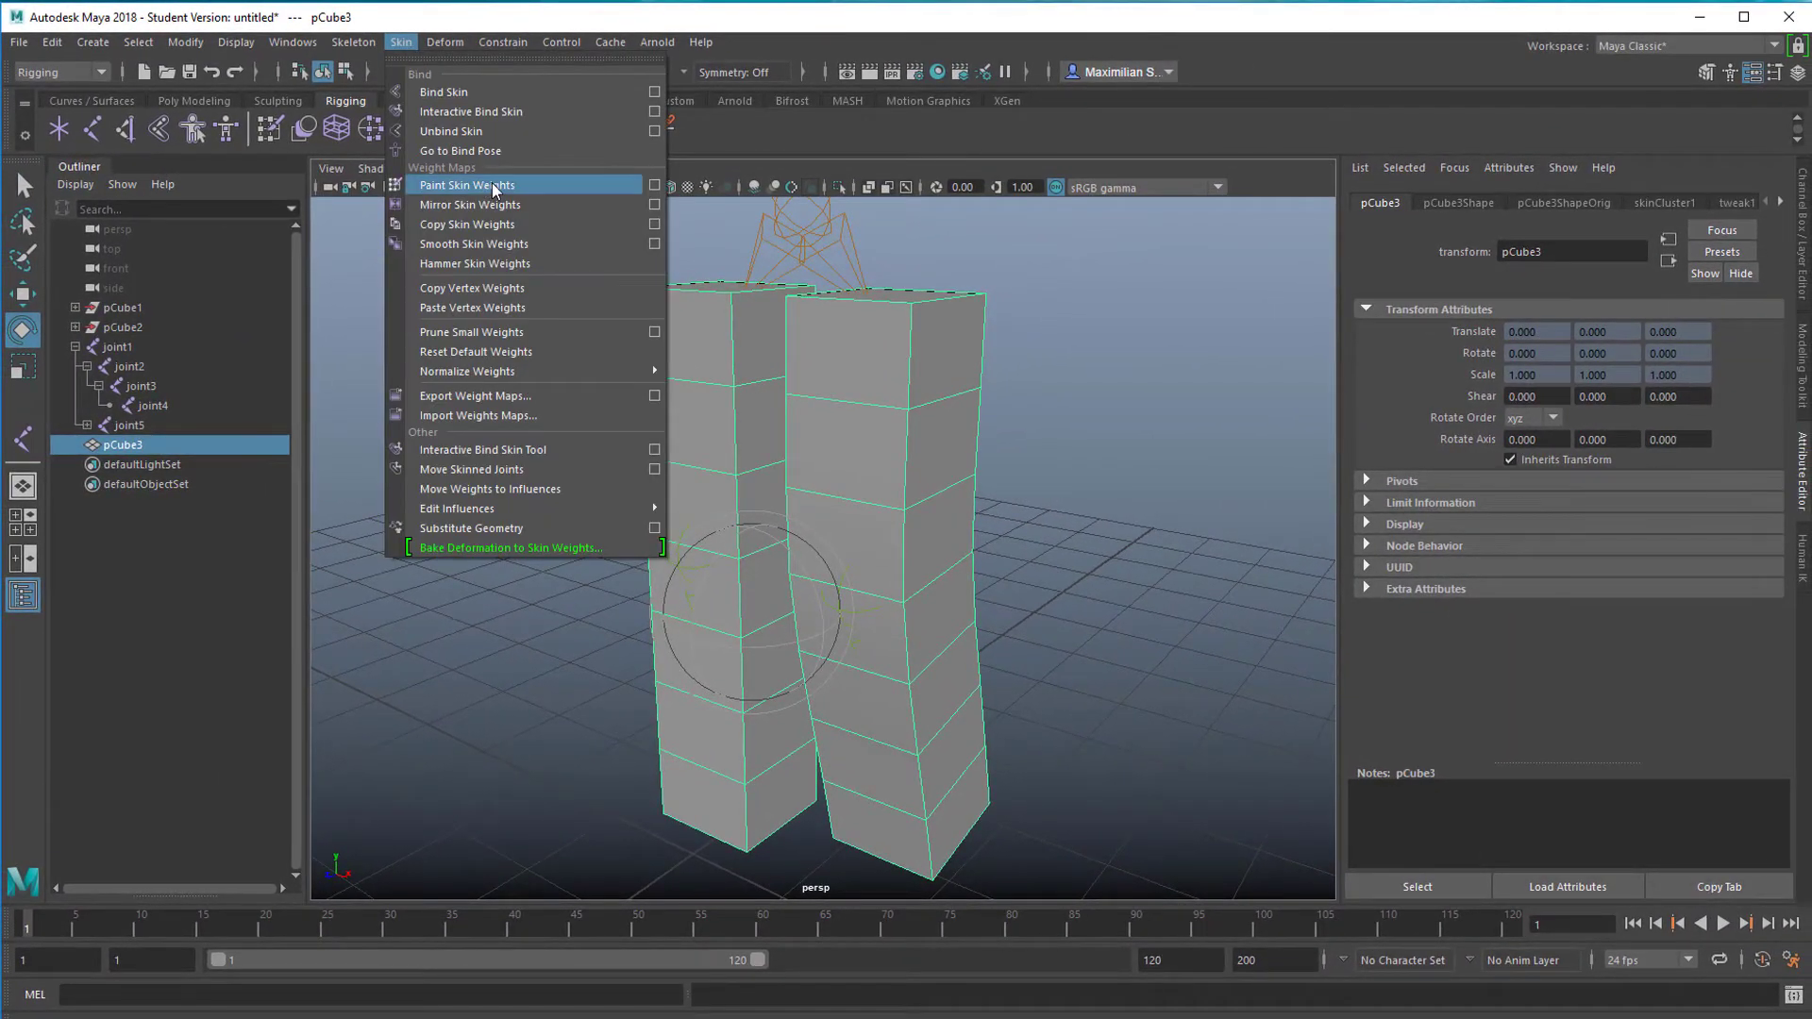
left_click(655, 187)
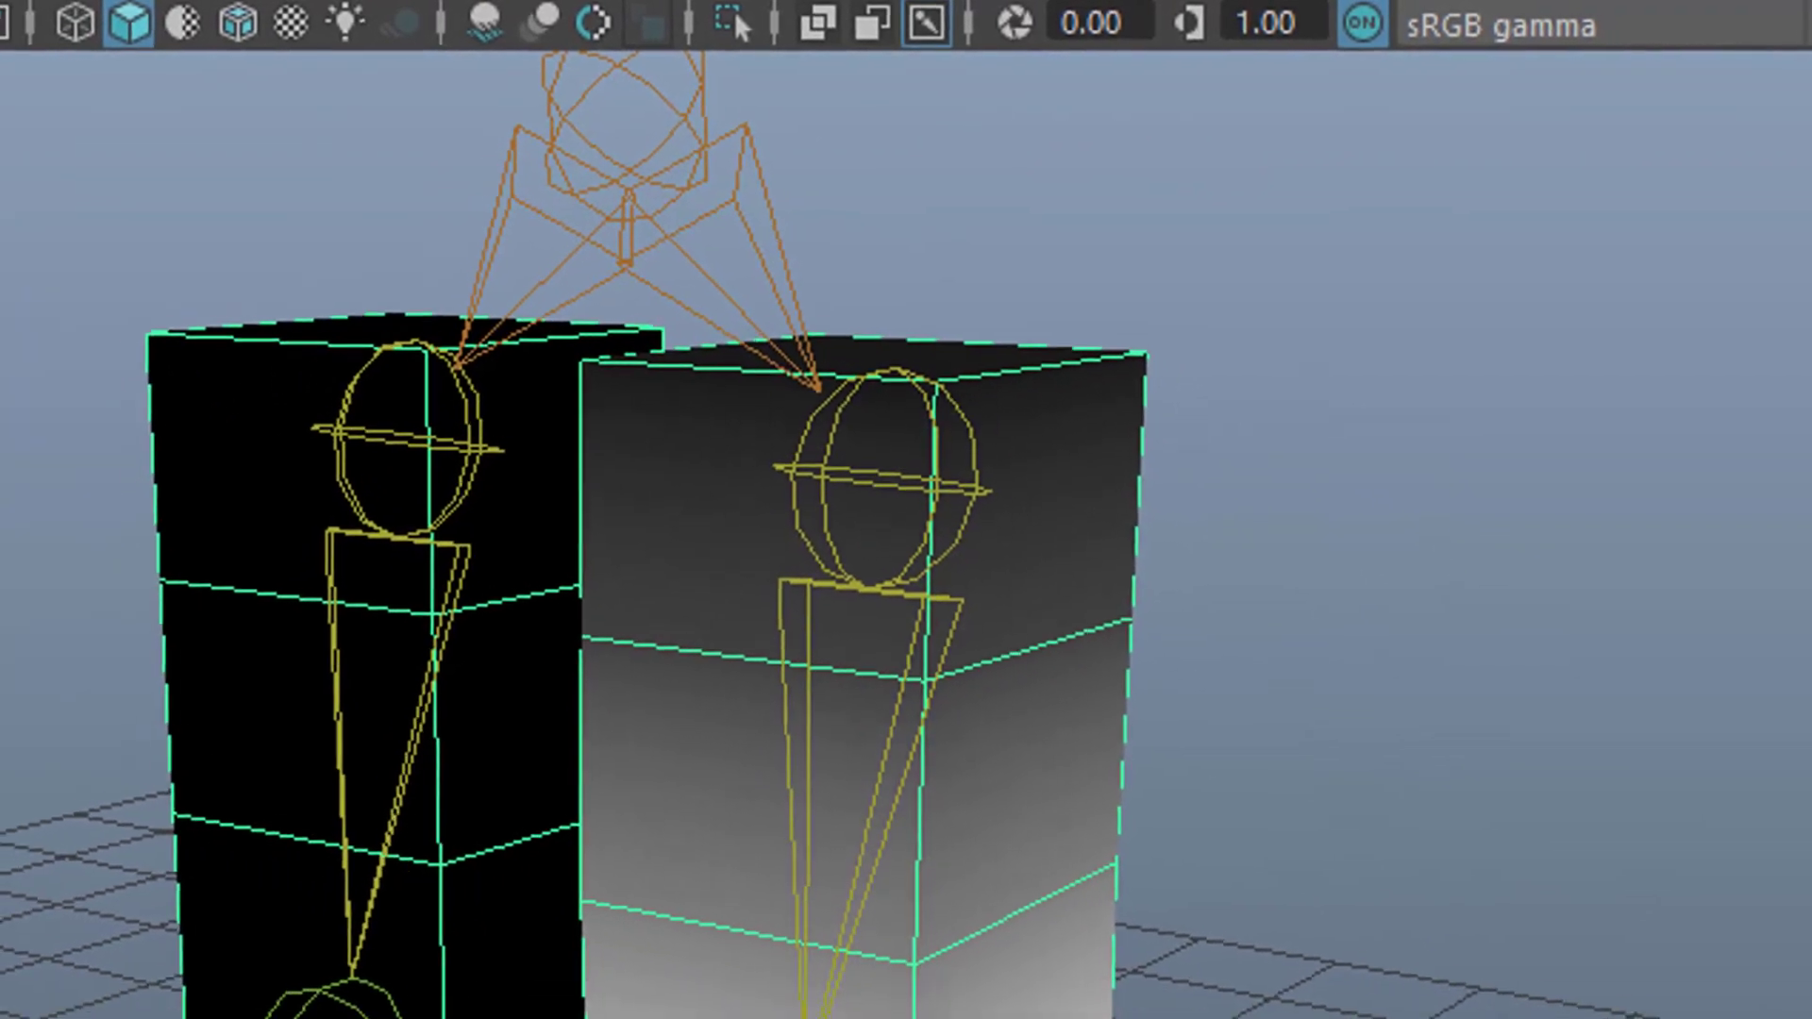
Step: Examine the second leg's knee weights from several angles and adjust the paint brush radius
mouse_move(828, 991)
left_mouse_down()
mouse_move(888, 944)
mouse_move(861, 894)
mouse_move(925, 878)
mouse_move(906, 816)
left_mouse_up()
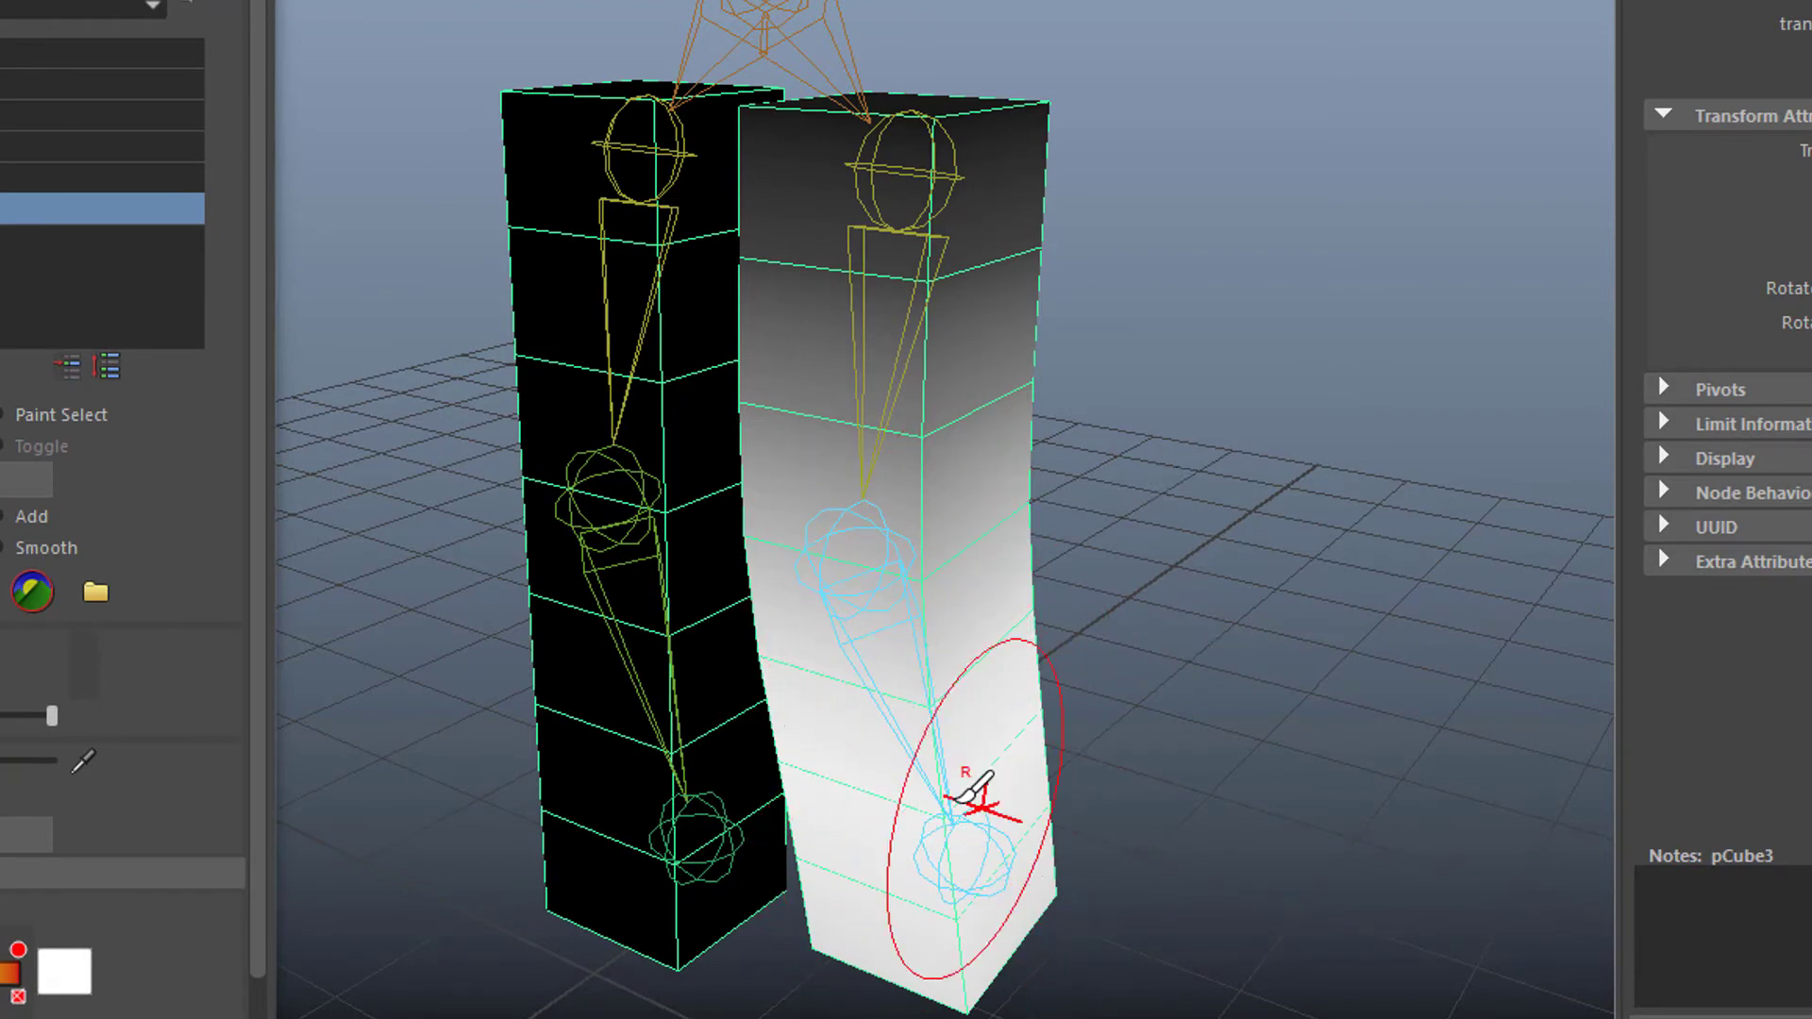
left_click_drag(911, 783, 675, 533, "alt")
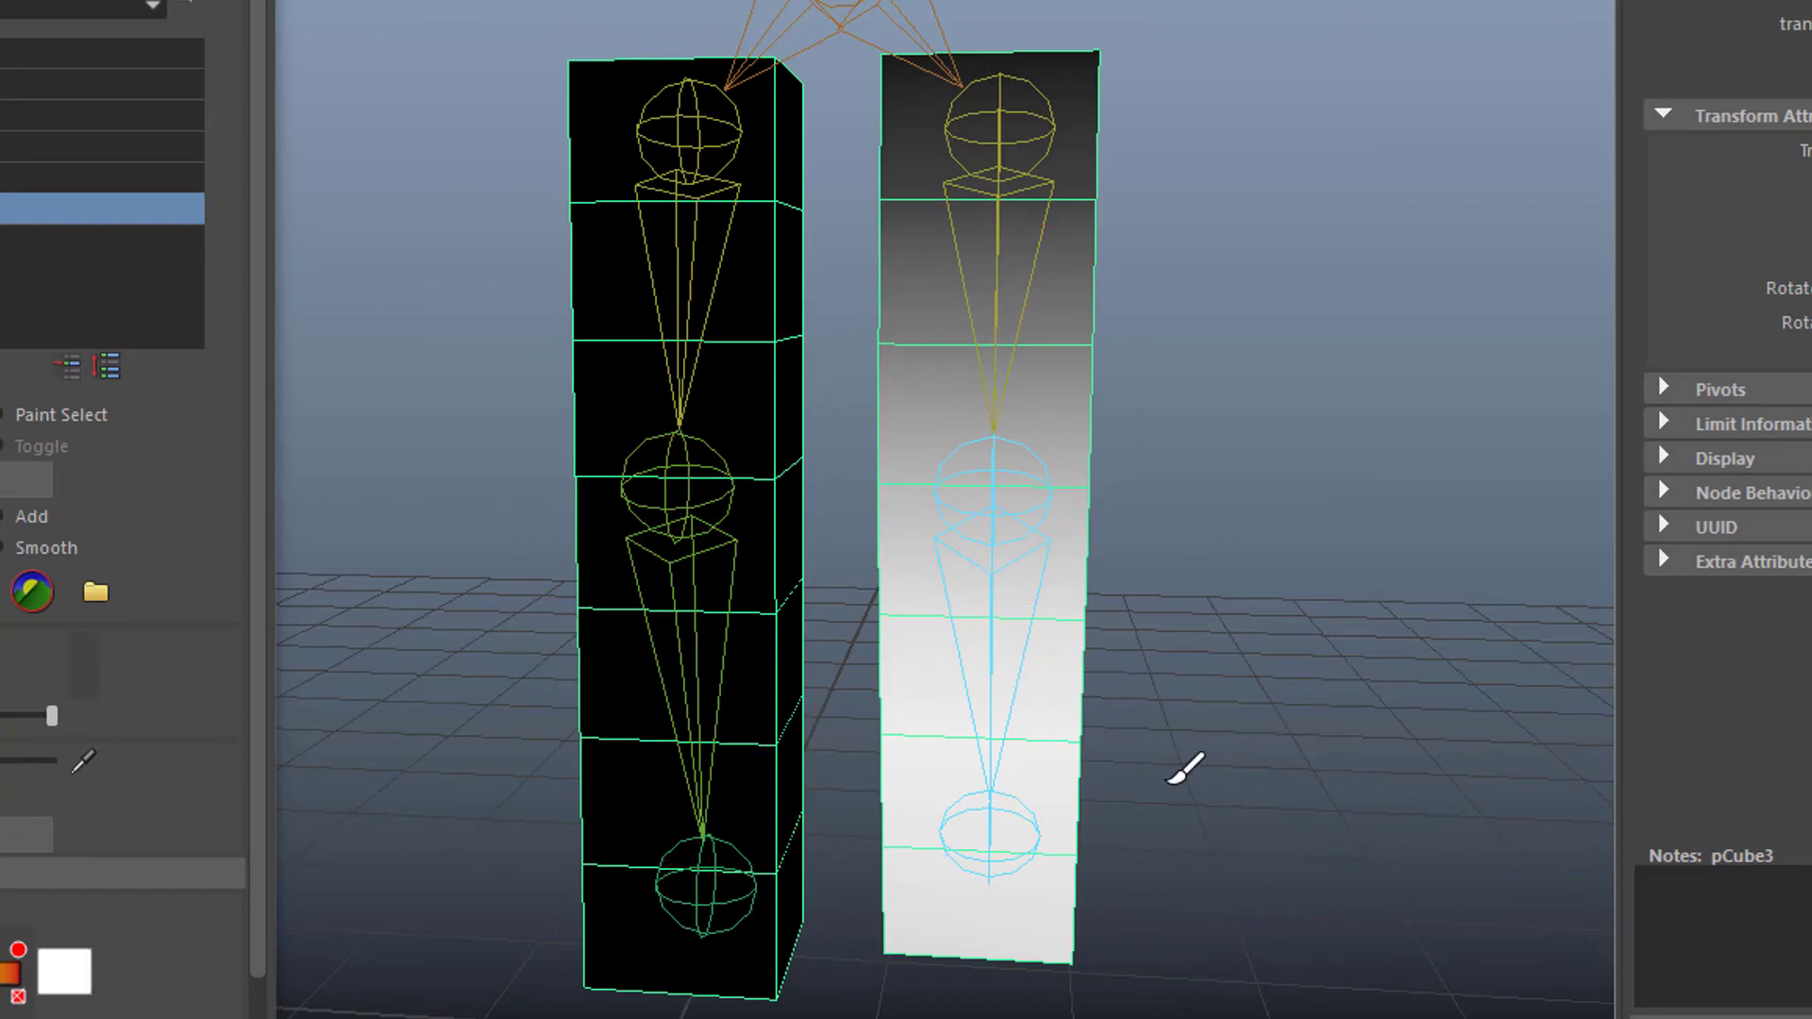
mouse_move(1184, 766)
left_mouse_down("alt")
mouse_move(1048, 809)
mouse_move(1024, 760)
left_mouse_up("alt")
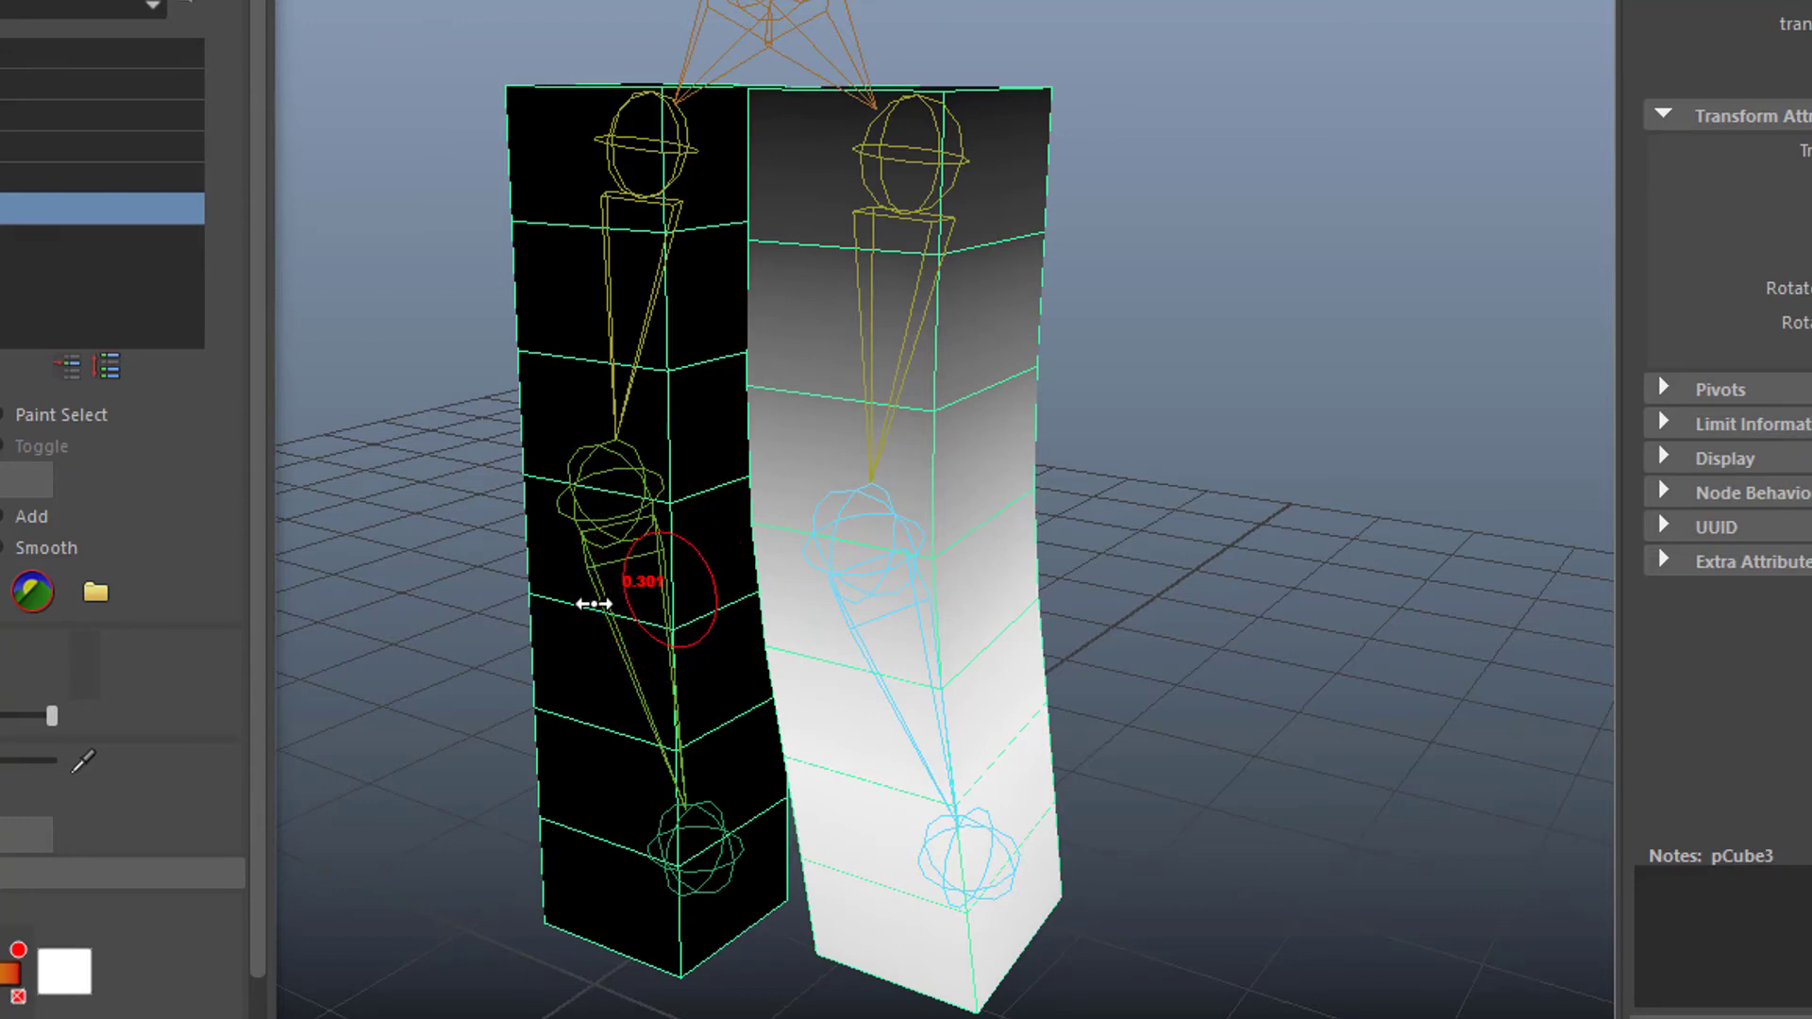
mouse_move(667, 604)
left_mouse_down()
mouse_move(732, 599)
mouse_move(623, 637)
mouse_move(703, 631)
left_mouse_up()
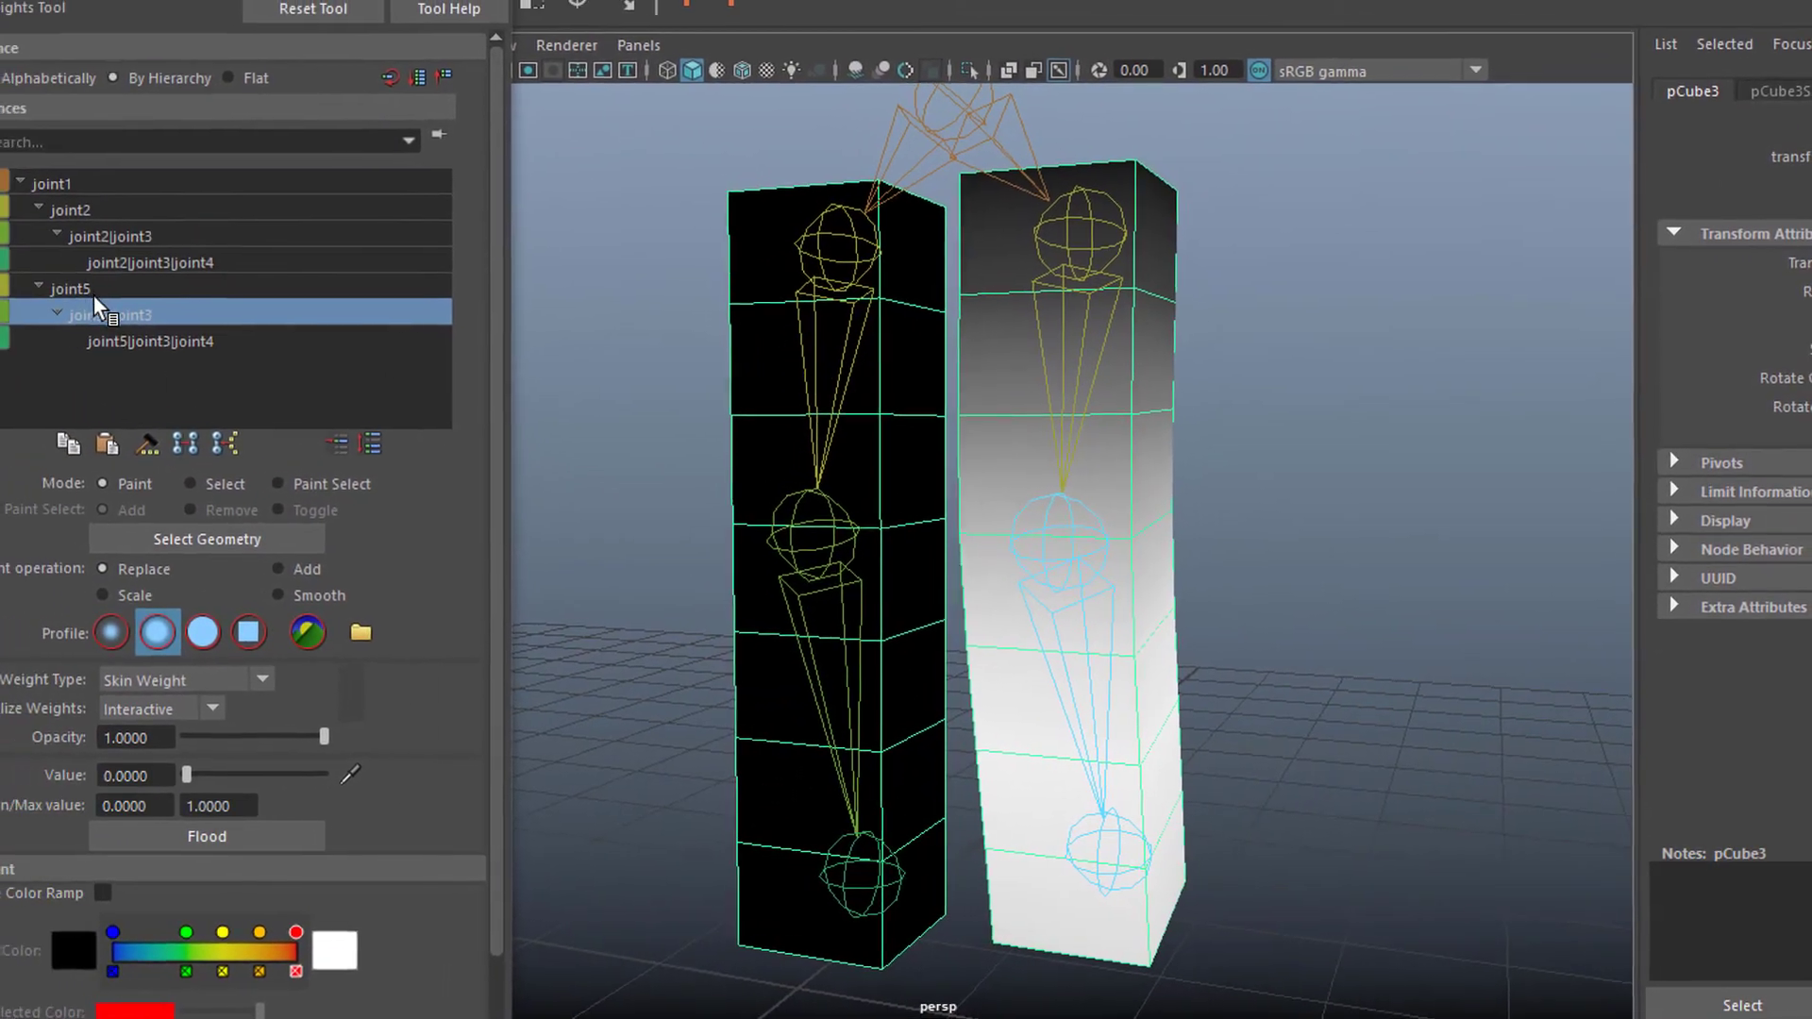
Step: Inspect the painted weight distribution of the influences joint5, joint2|joint3|joint4 and joint2|joint3
left_click(128, 288)
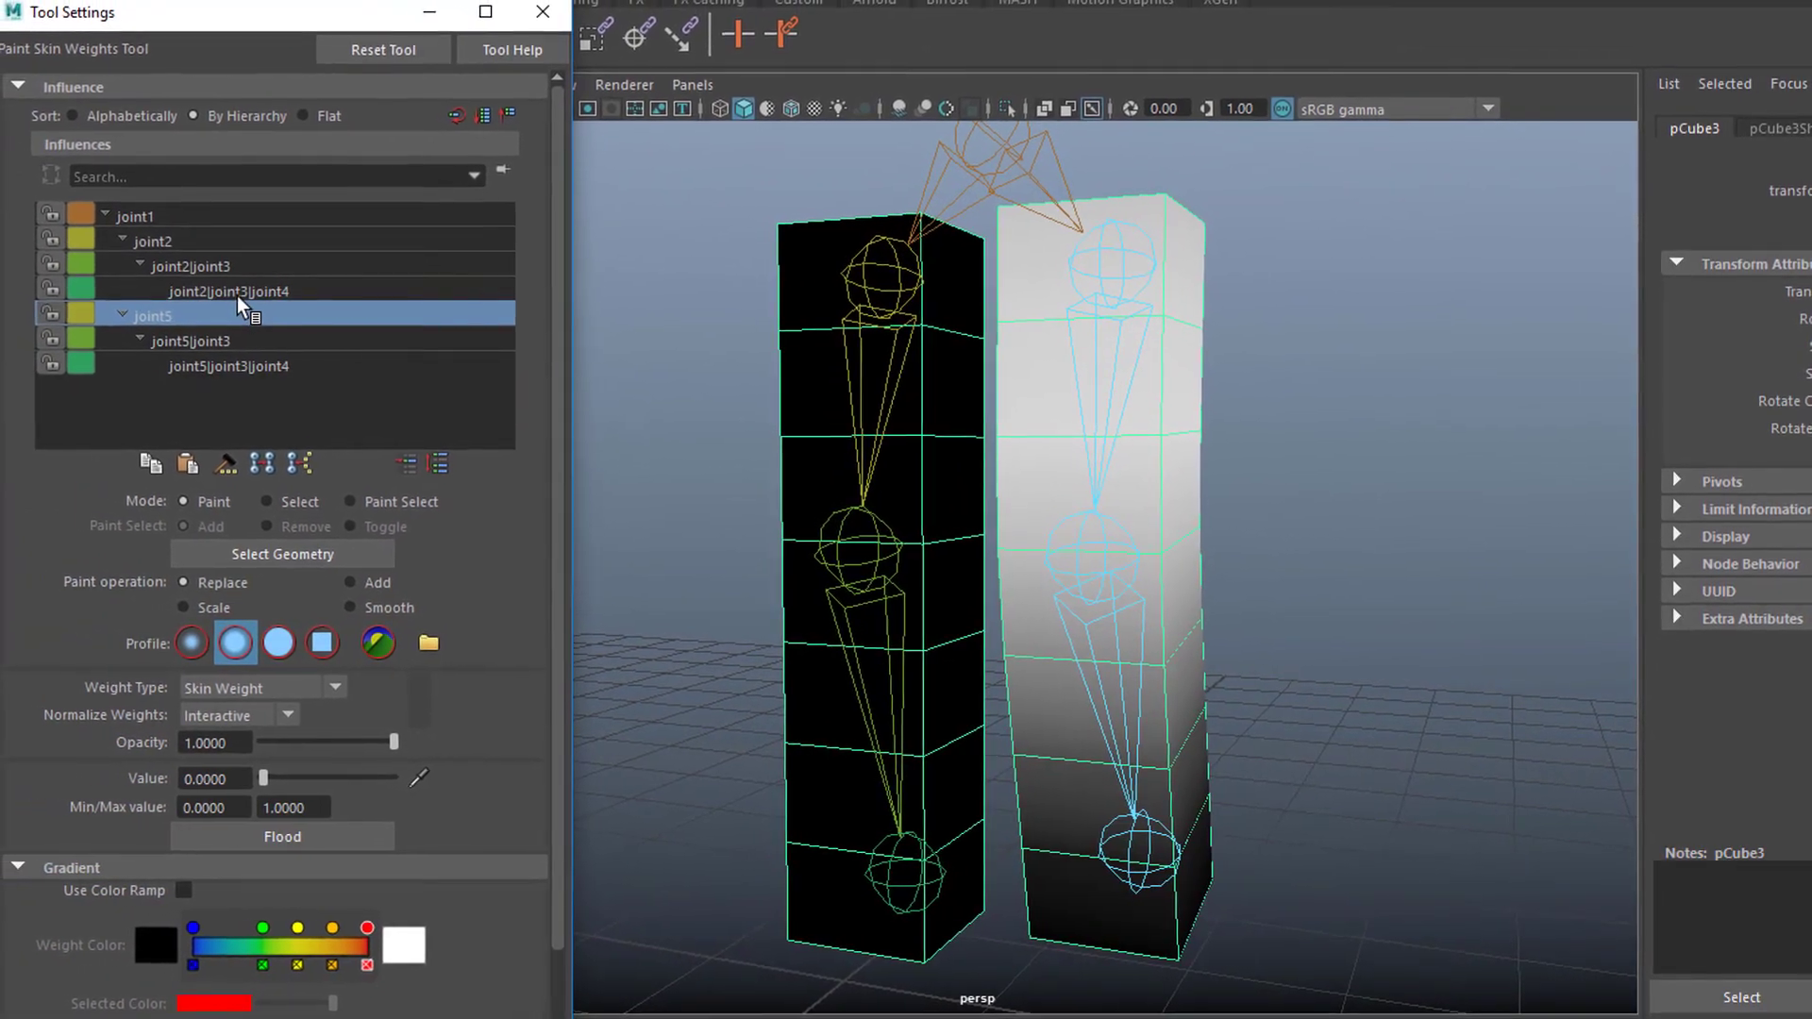
left_click(235, 291)
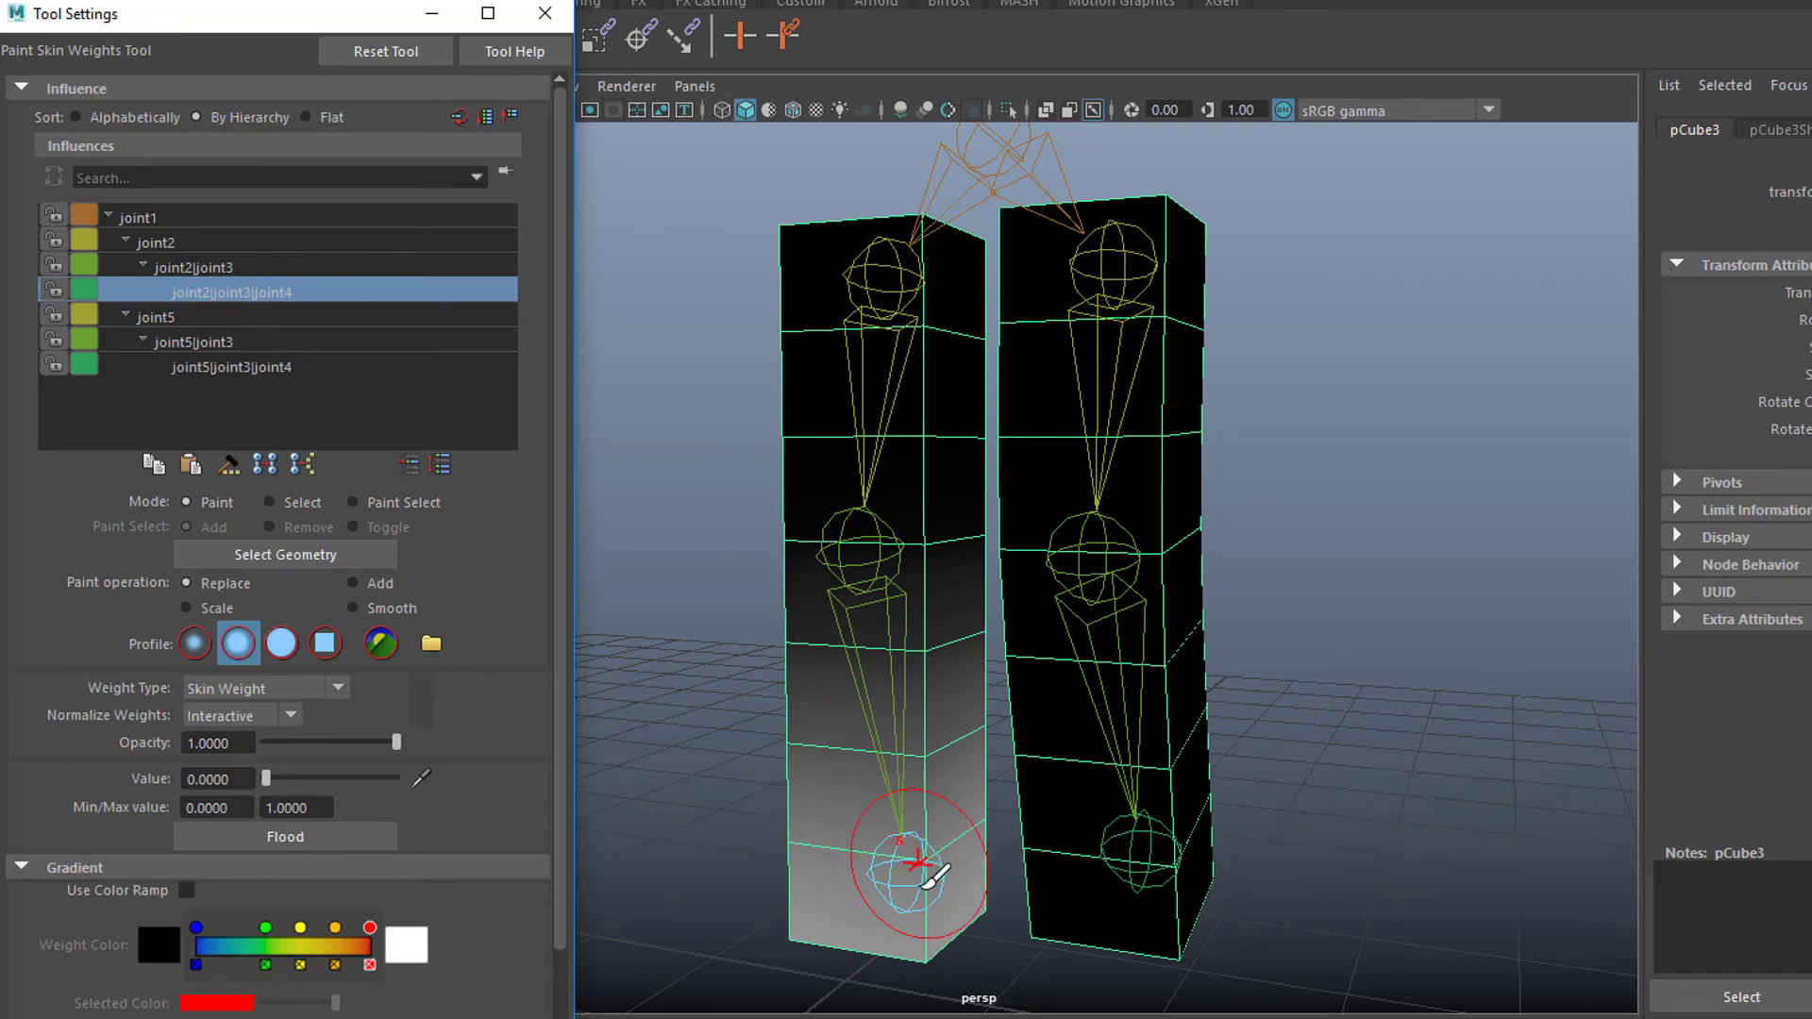
left_click(206, 269)
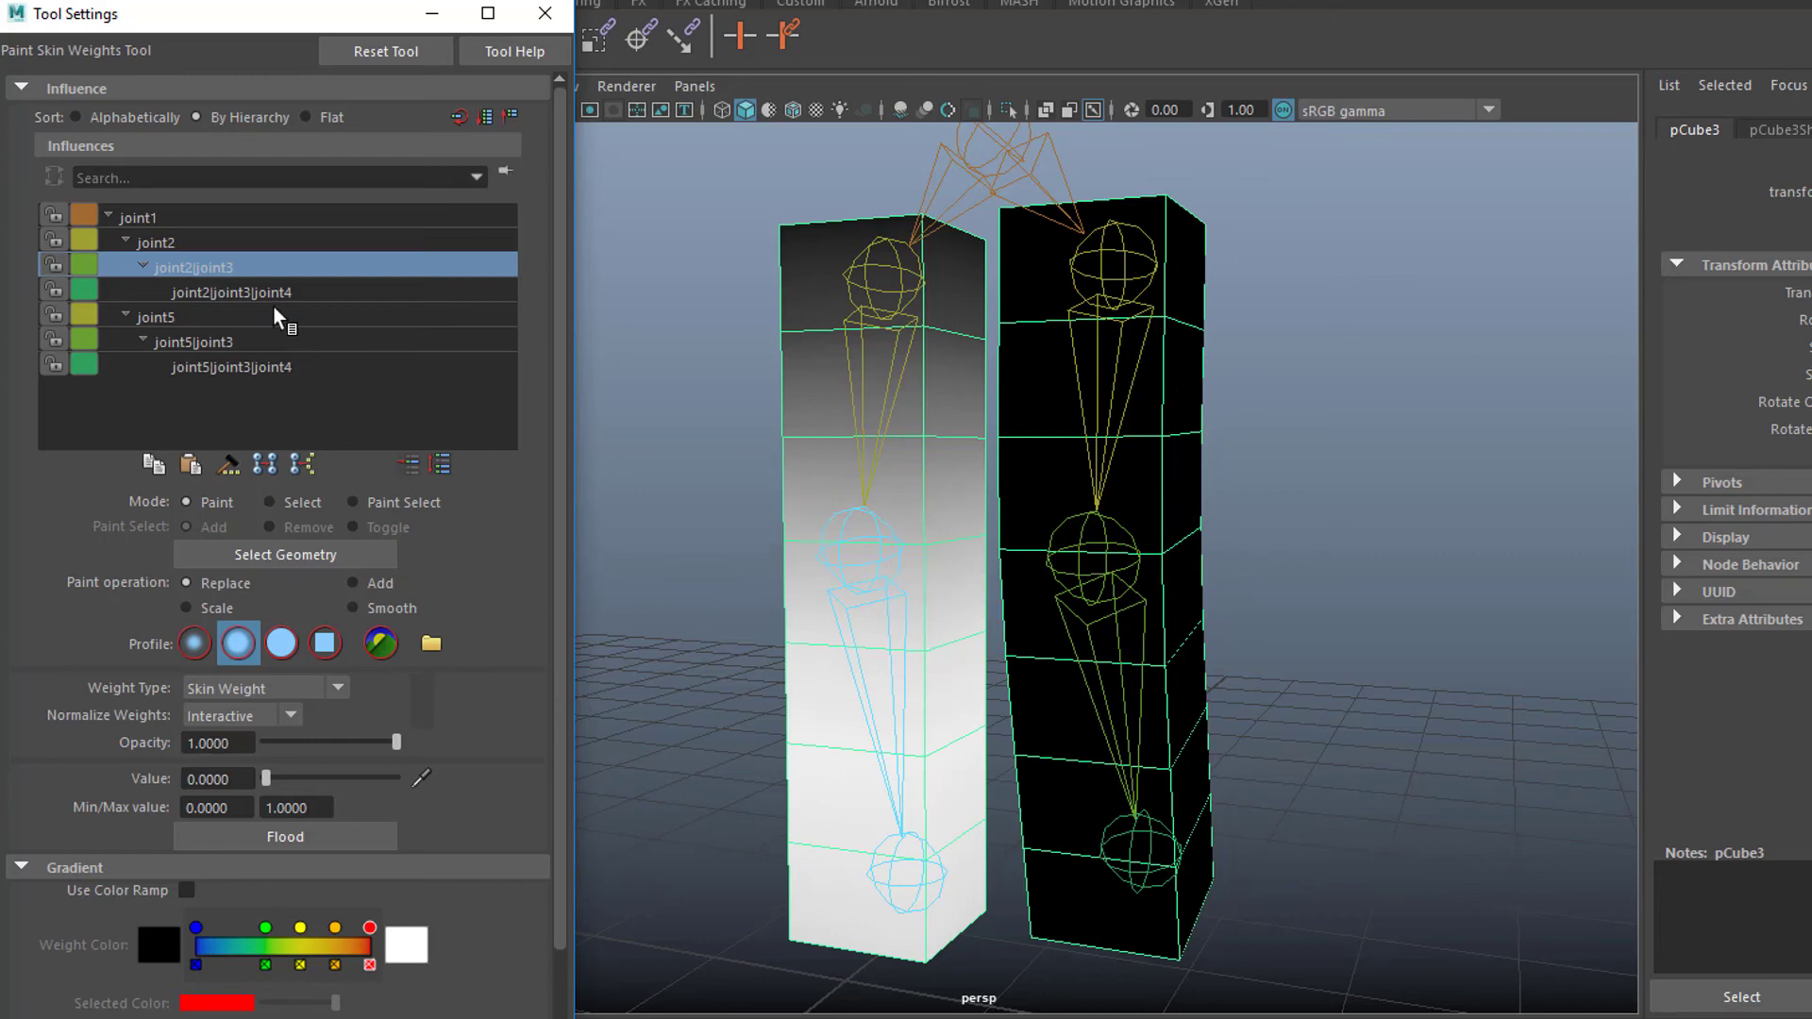
Step: Paint a replace weight of 1 for joint2|joint3|joint4 onto the upper part of the second leg
key("Down")
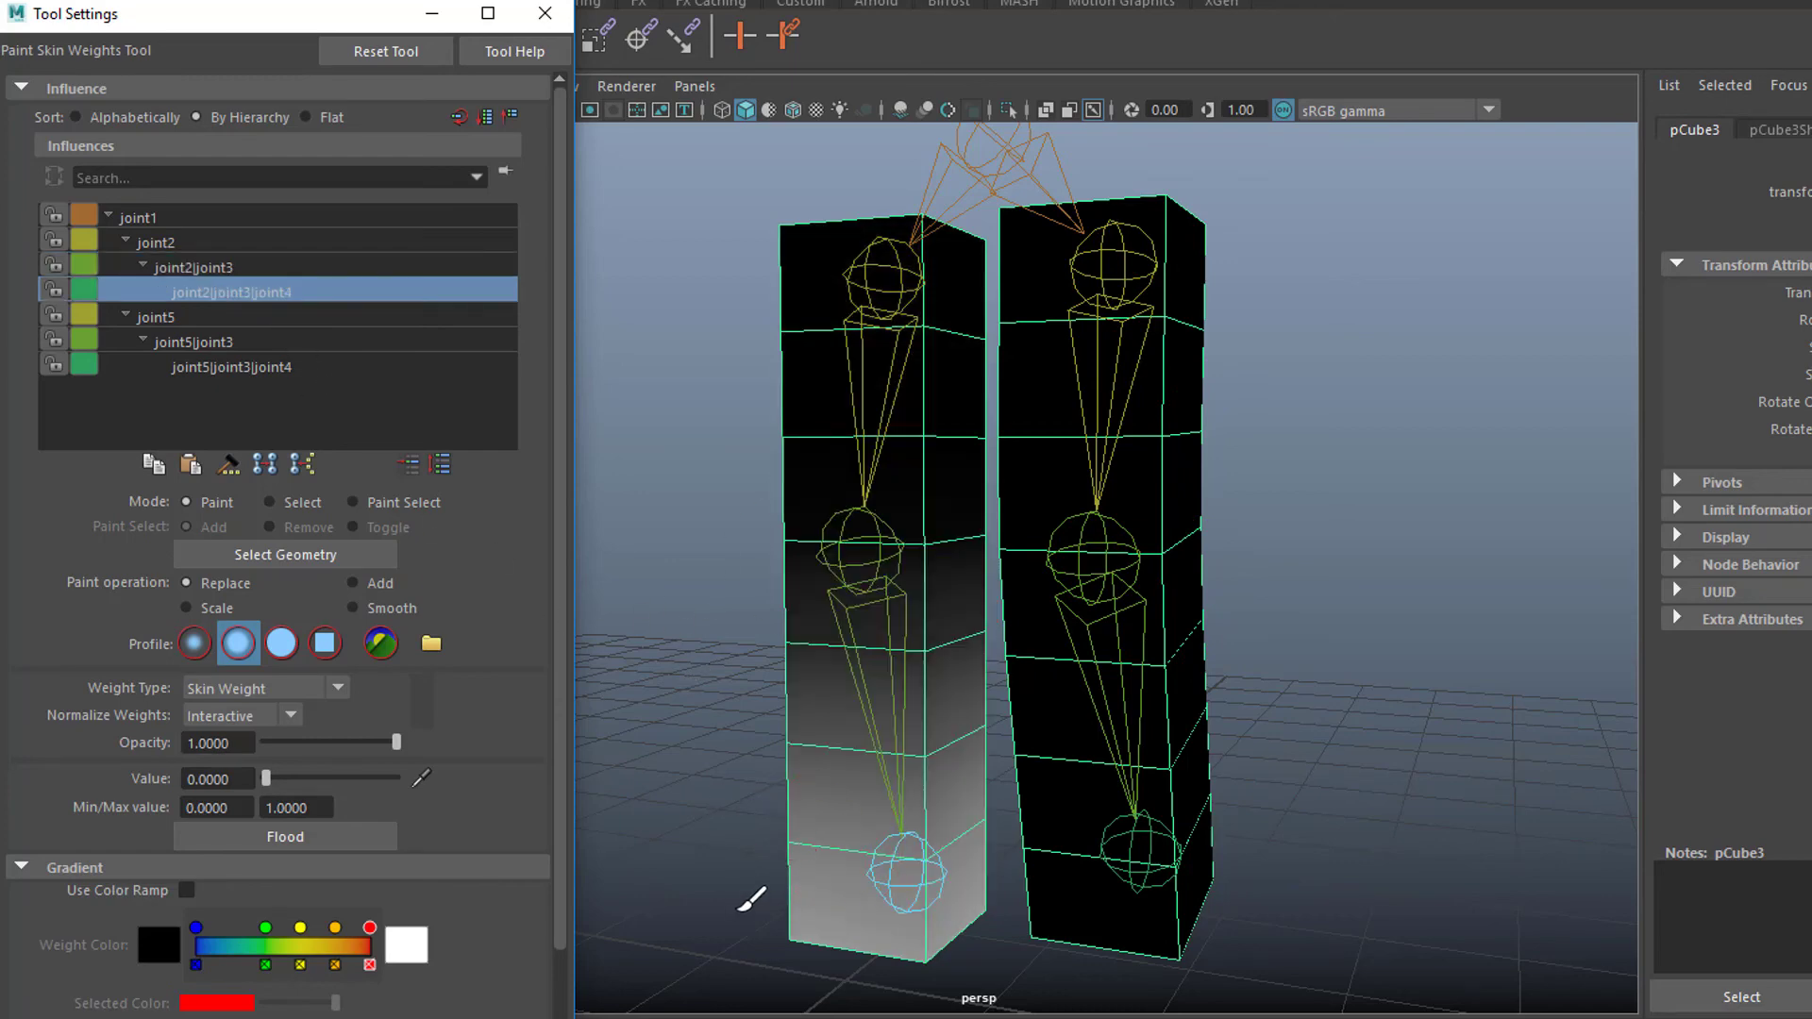
key("alt+v")
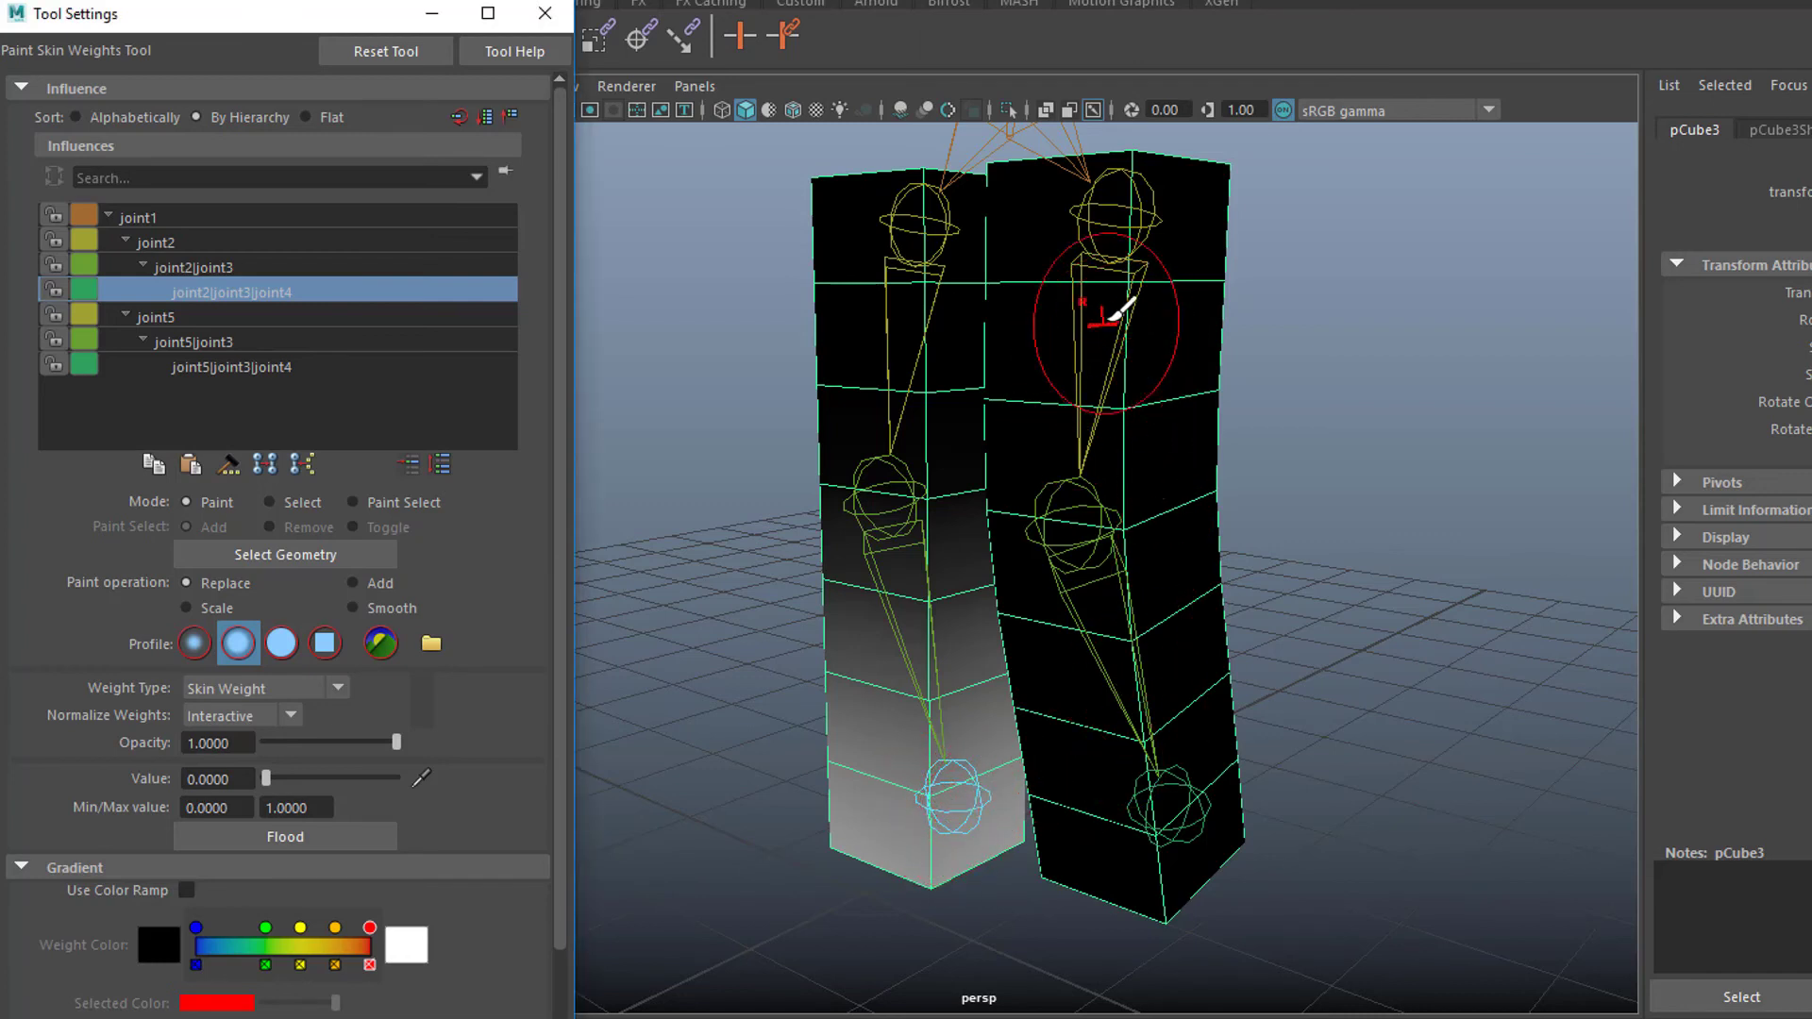
left_click_drag(1106, 349, 1114, 392)
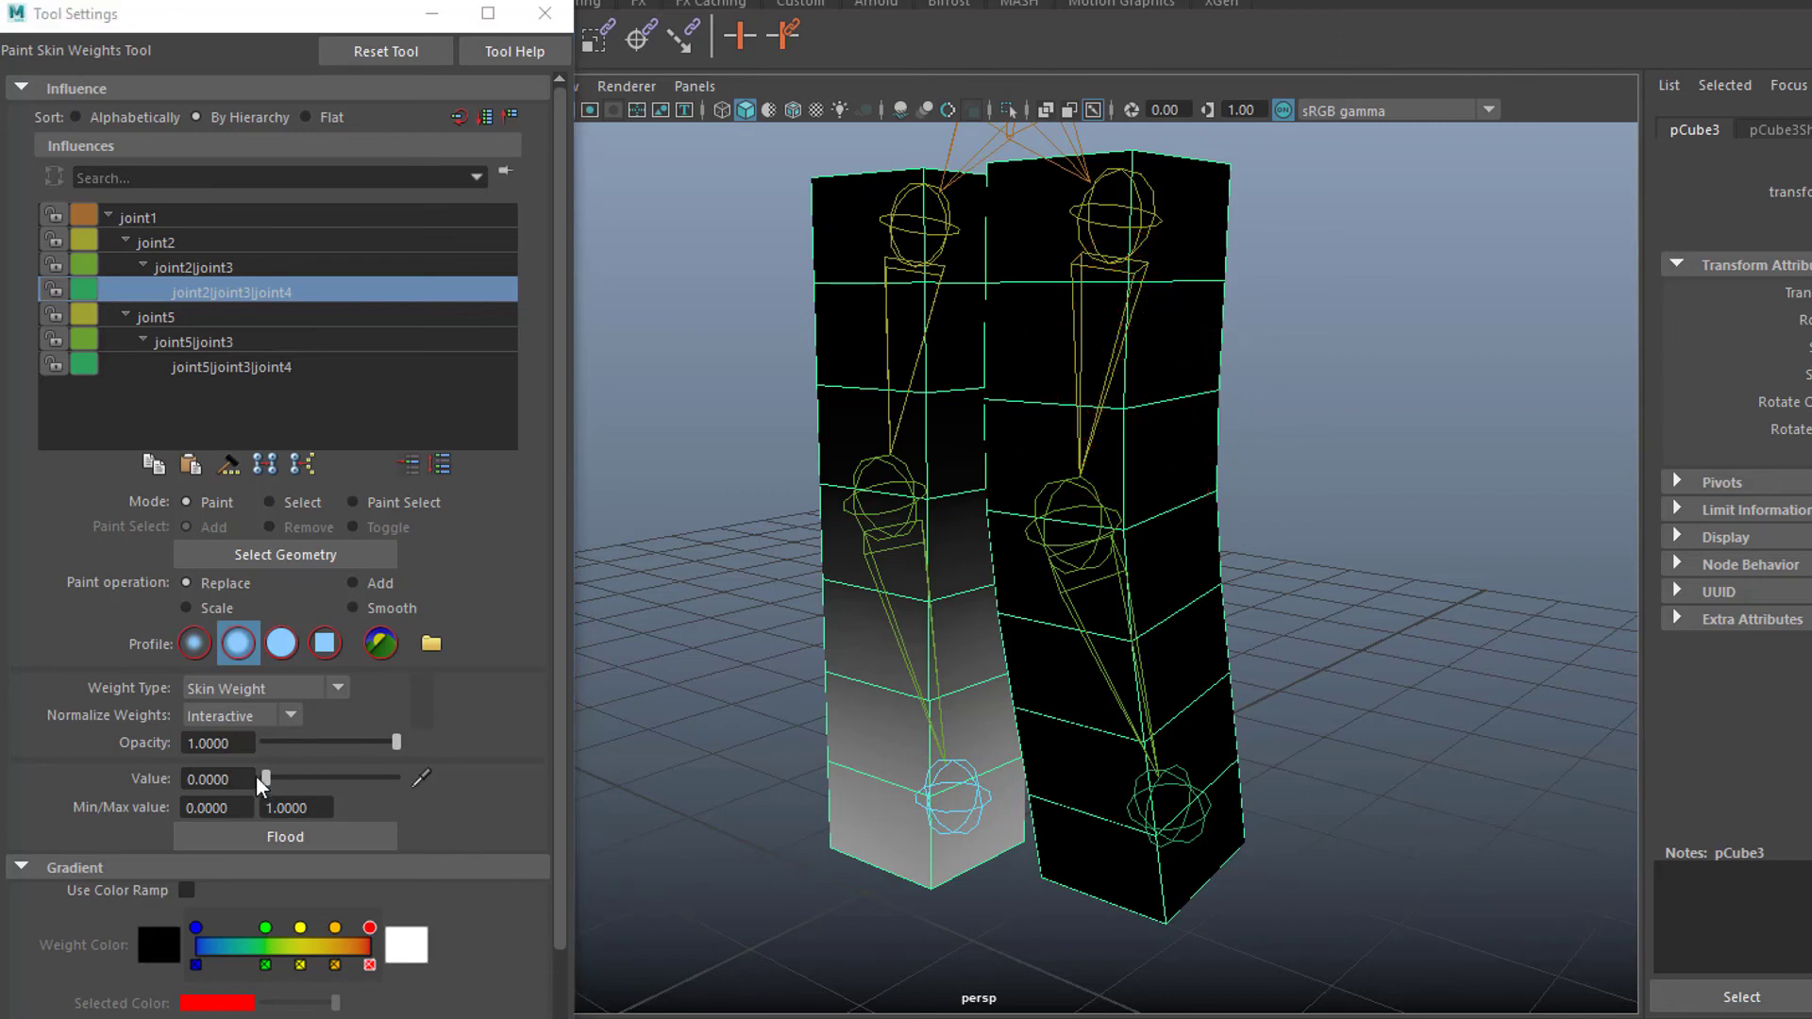
left_click_drag(265, 783, 436, 802)
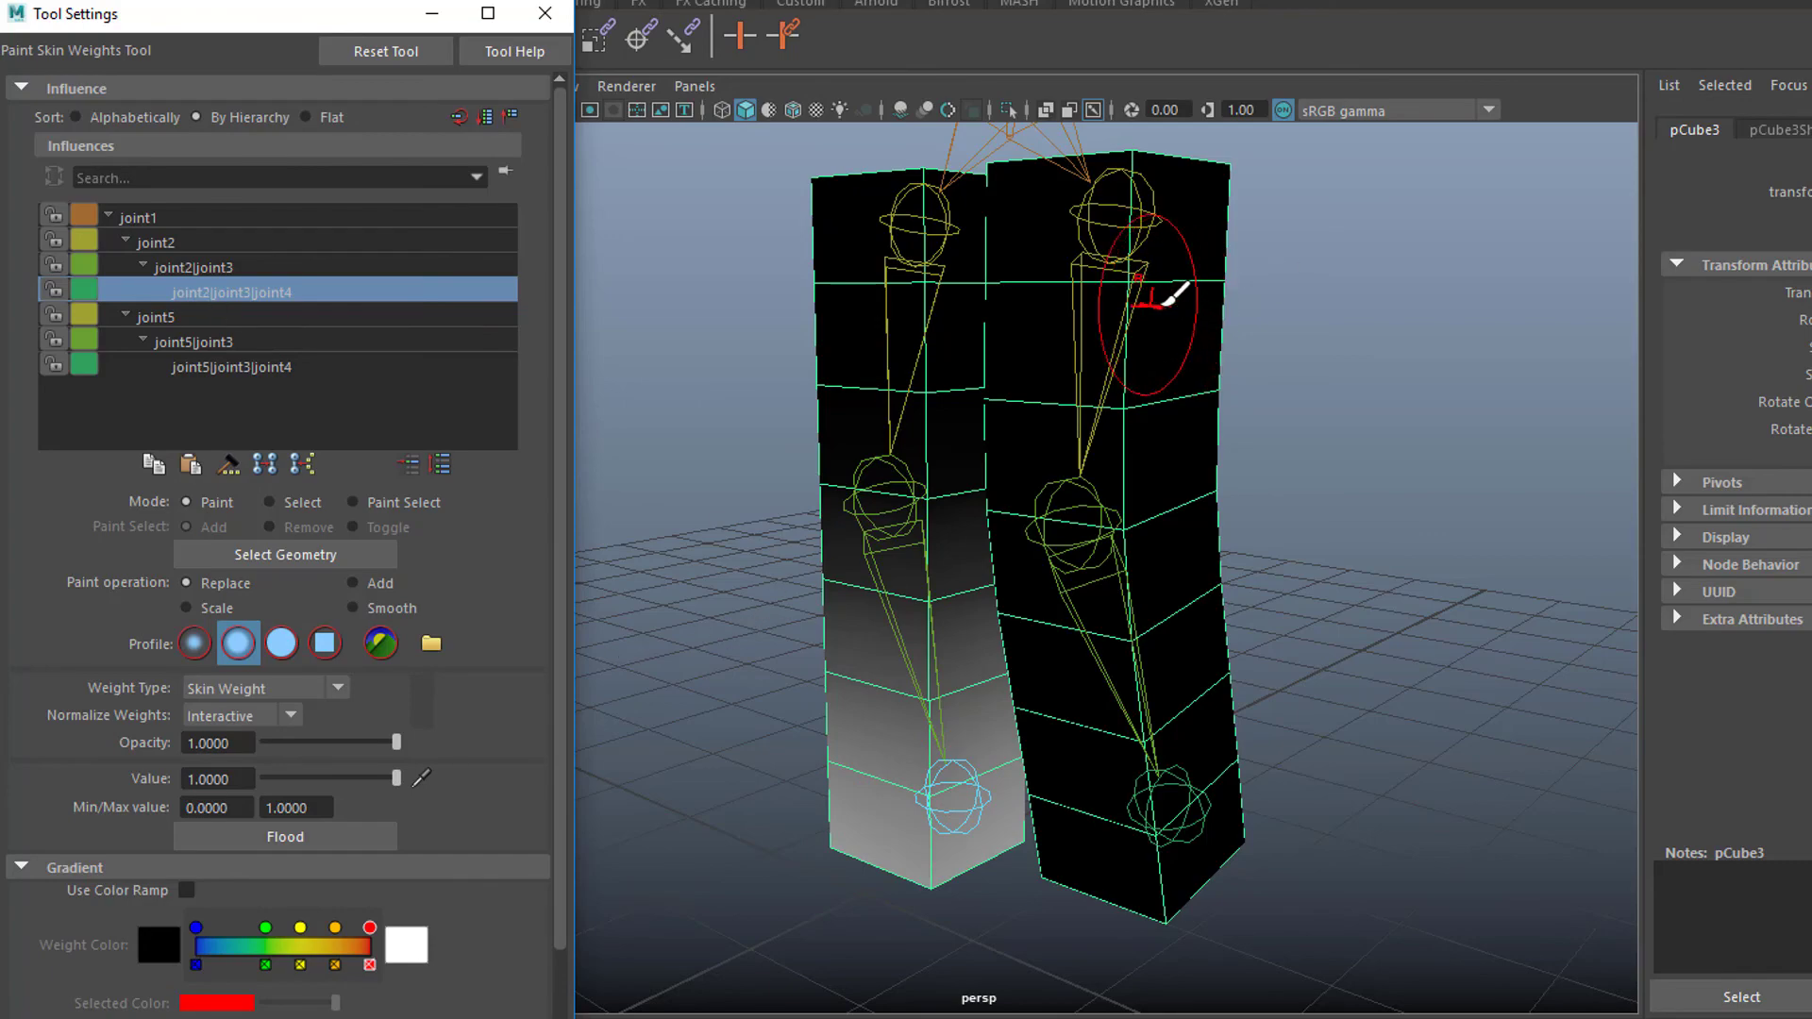
left_click_drag(1152, 308, 1126, 314)
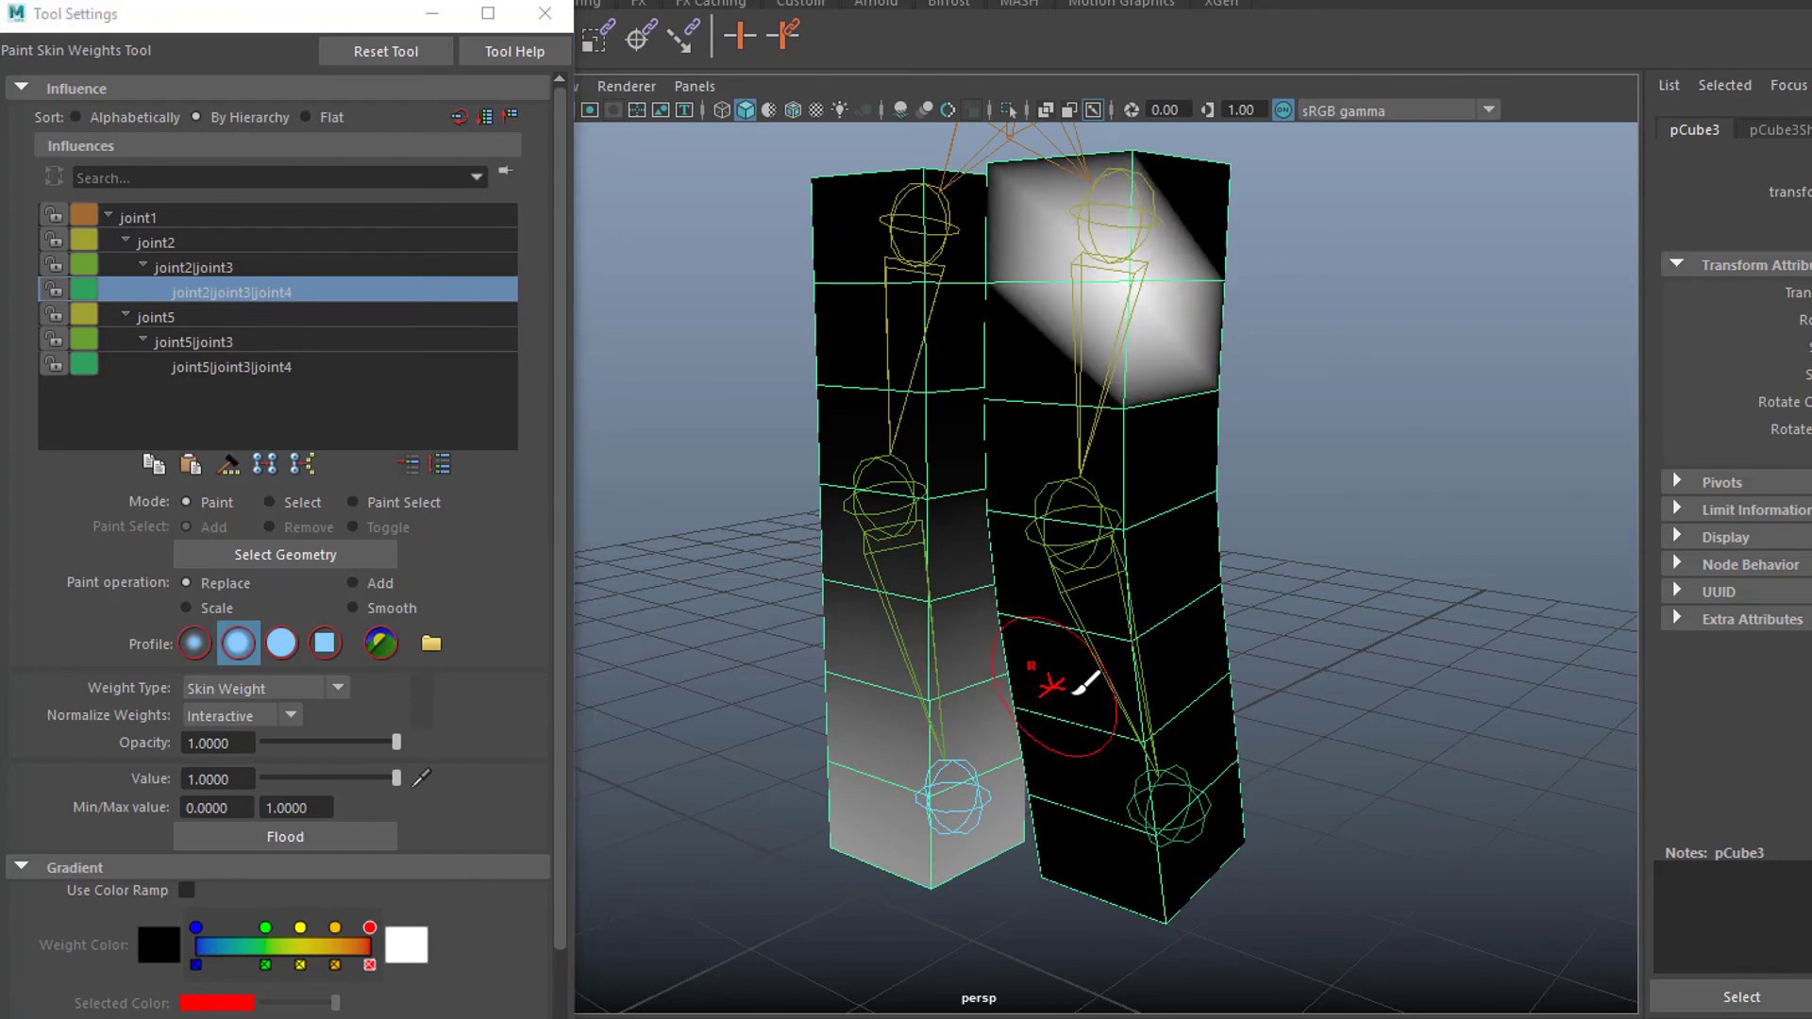
mouse_move(882, 780)
left_mouse_down("alt")
mouse_move(919, 898)
mouse_move(1118, 832)
mouse_move(1128, 897)
mouse_move(858, 865)
mouse_move(1116, 899)
mouse_move(1063, 852)
left_mouse_up("alt")
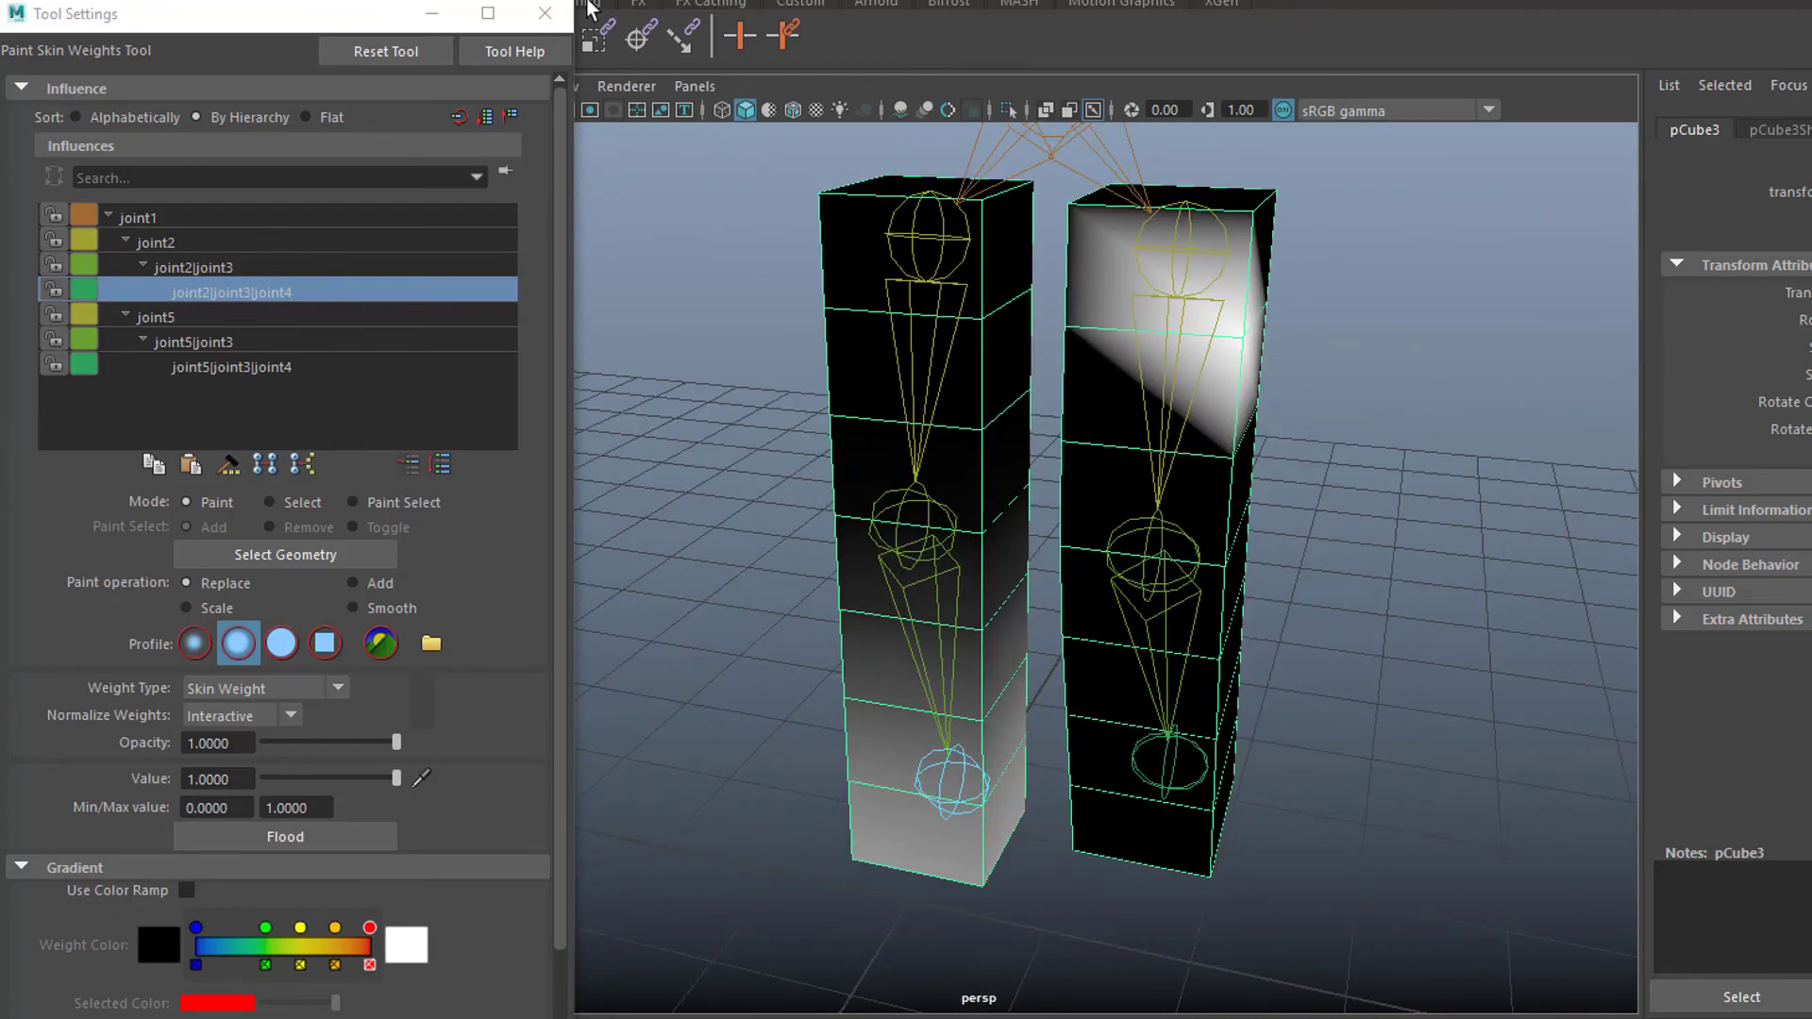
Step: Close the paint settings and move the first leg's end joint along Z to test how the painted area follows
left_click(544, 16)
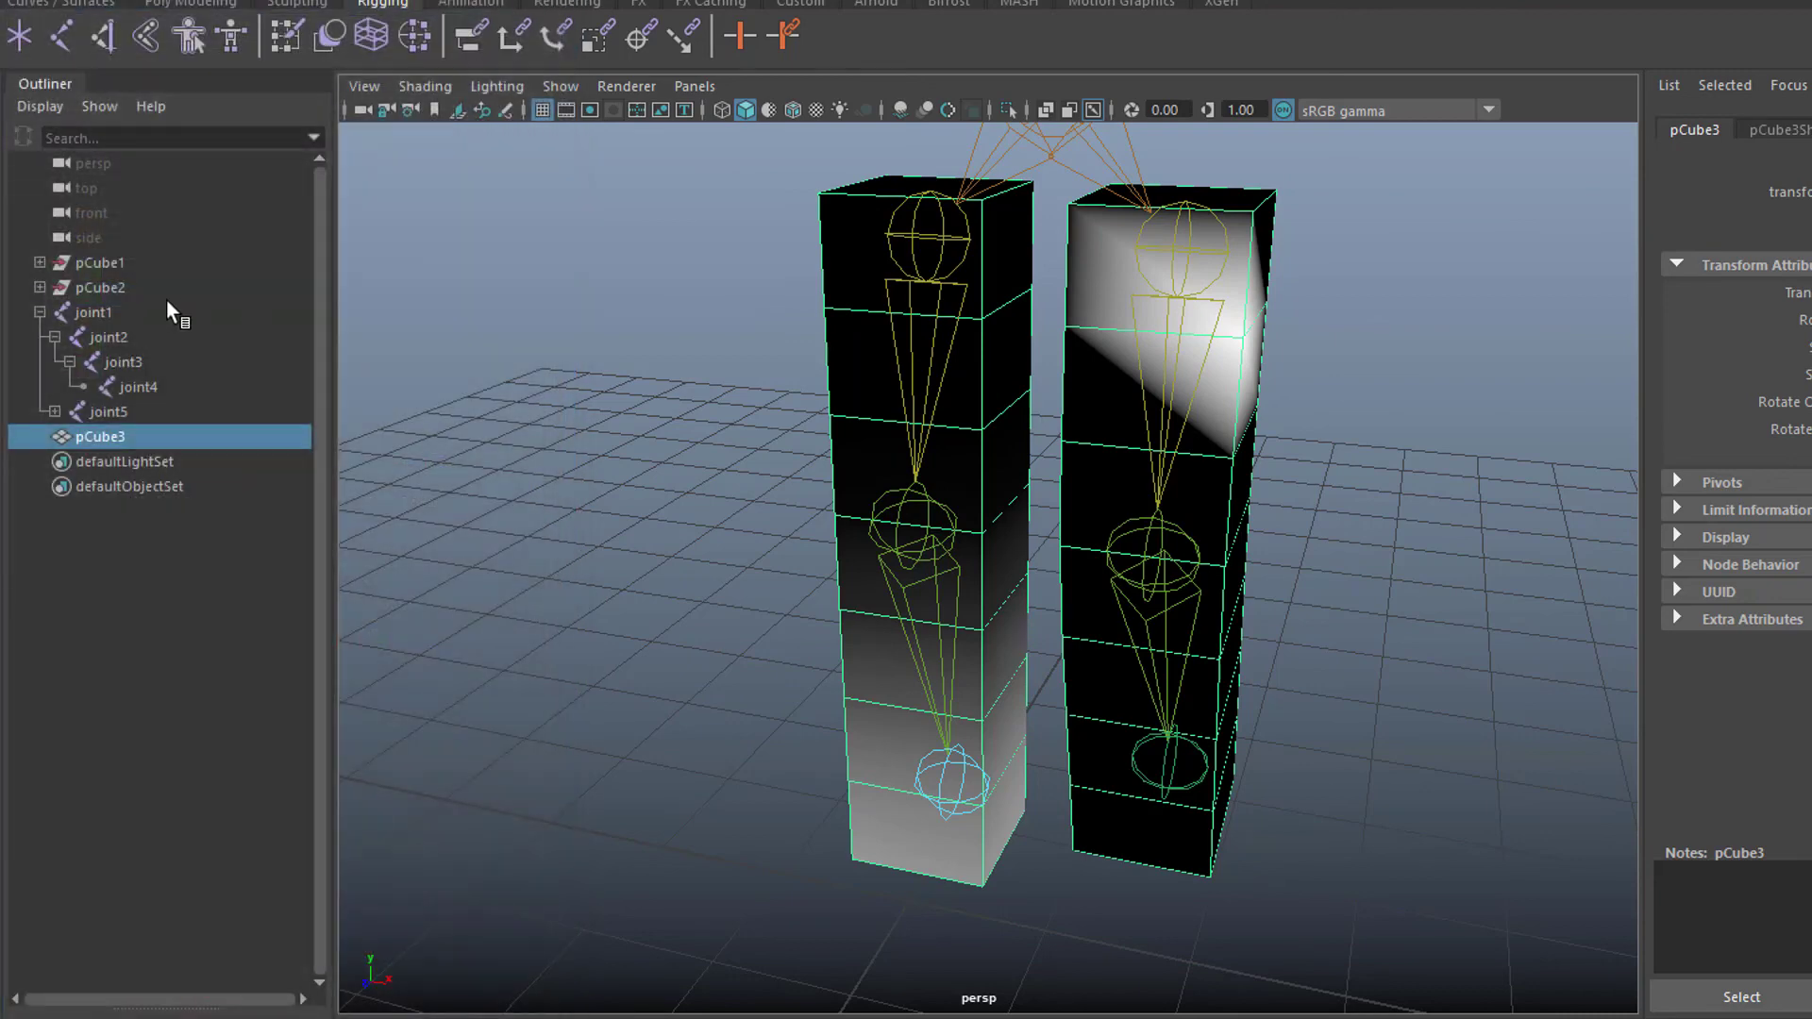
key("q")
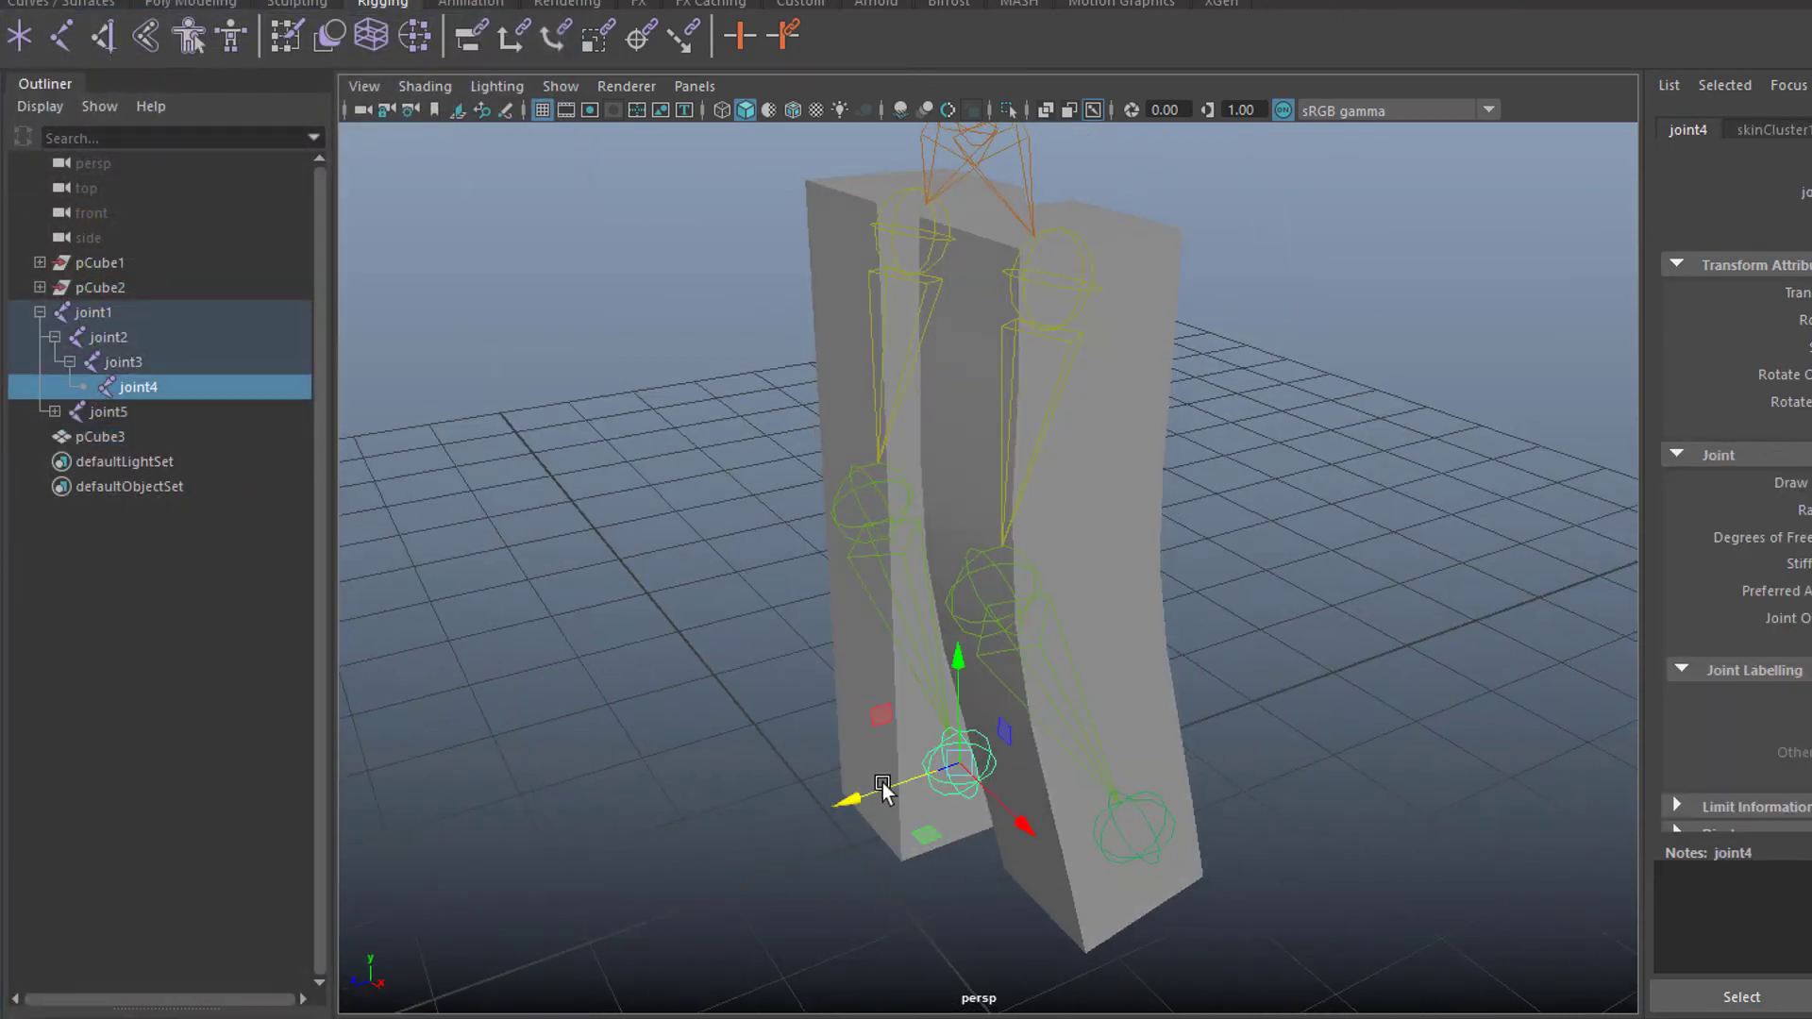
left_click_drag(848, 794, 910, 841)
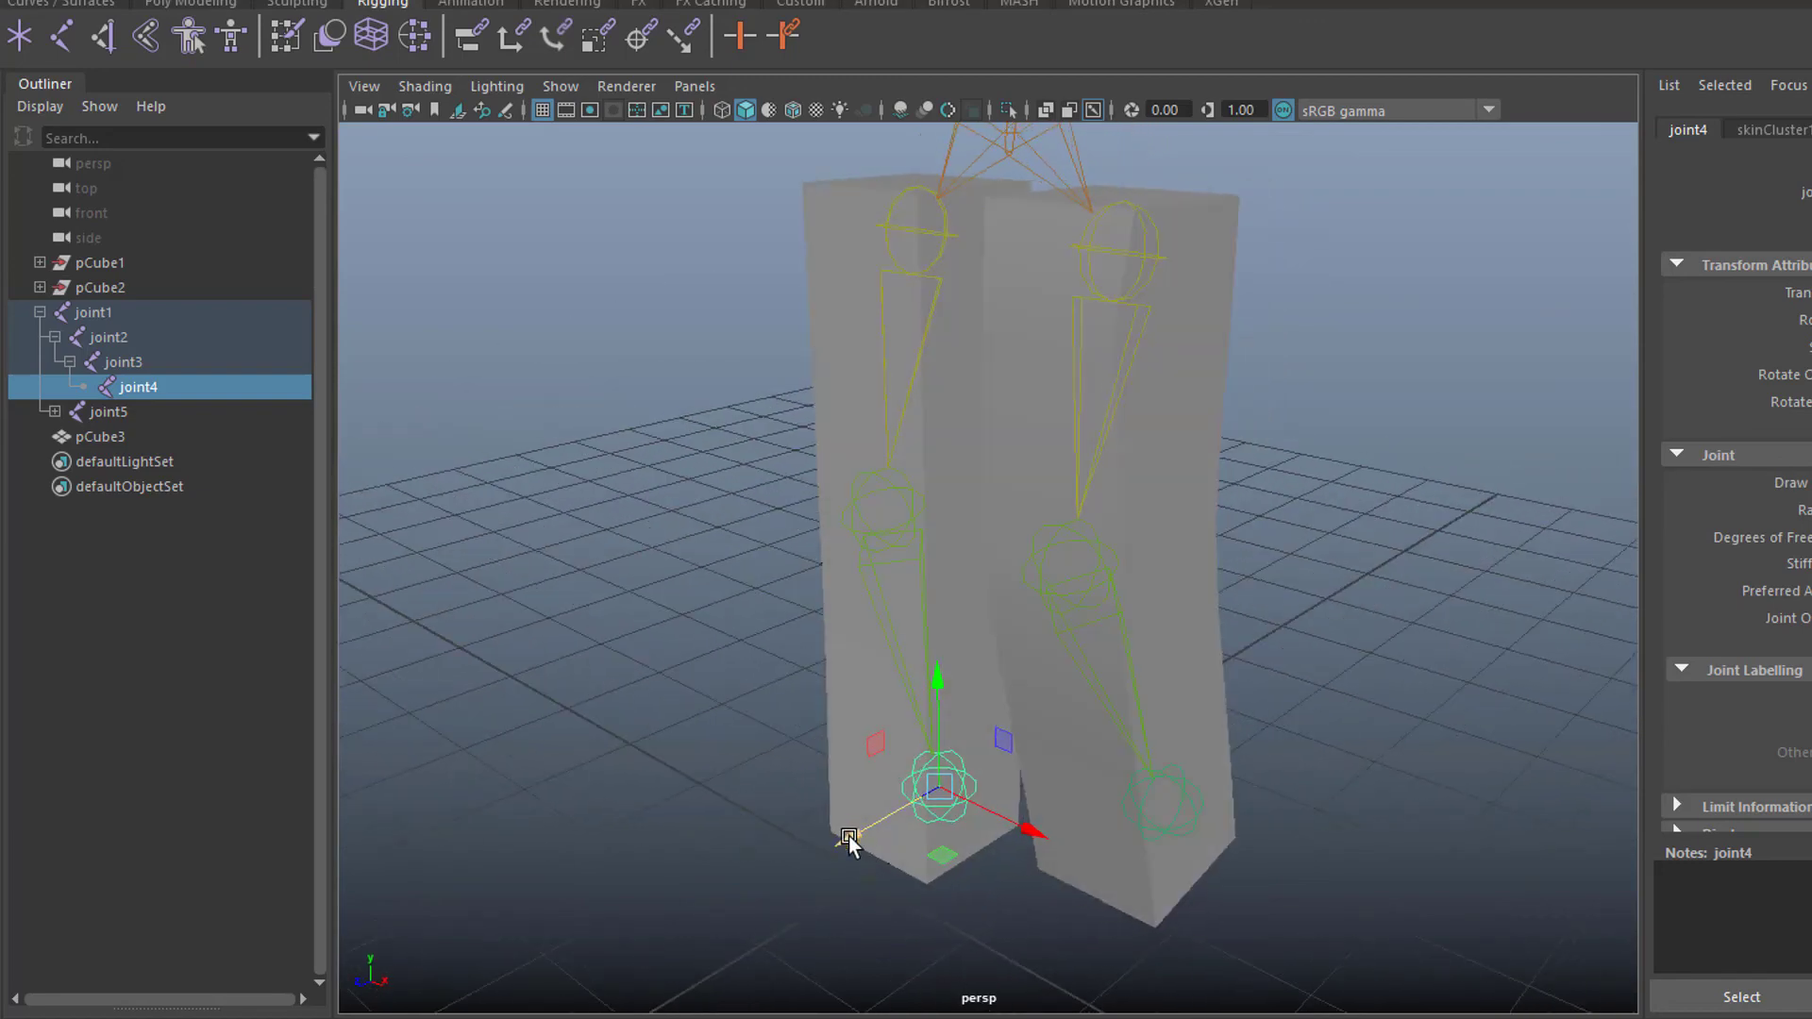
left_click_drag(850, 840, 789, 881)
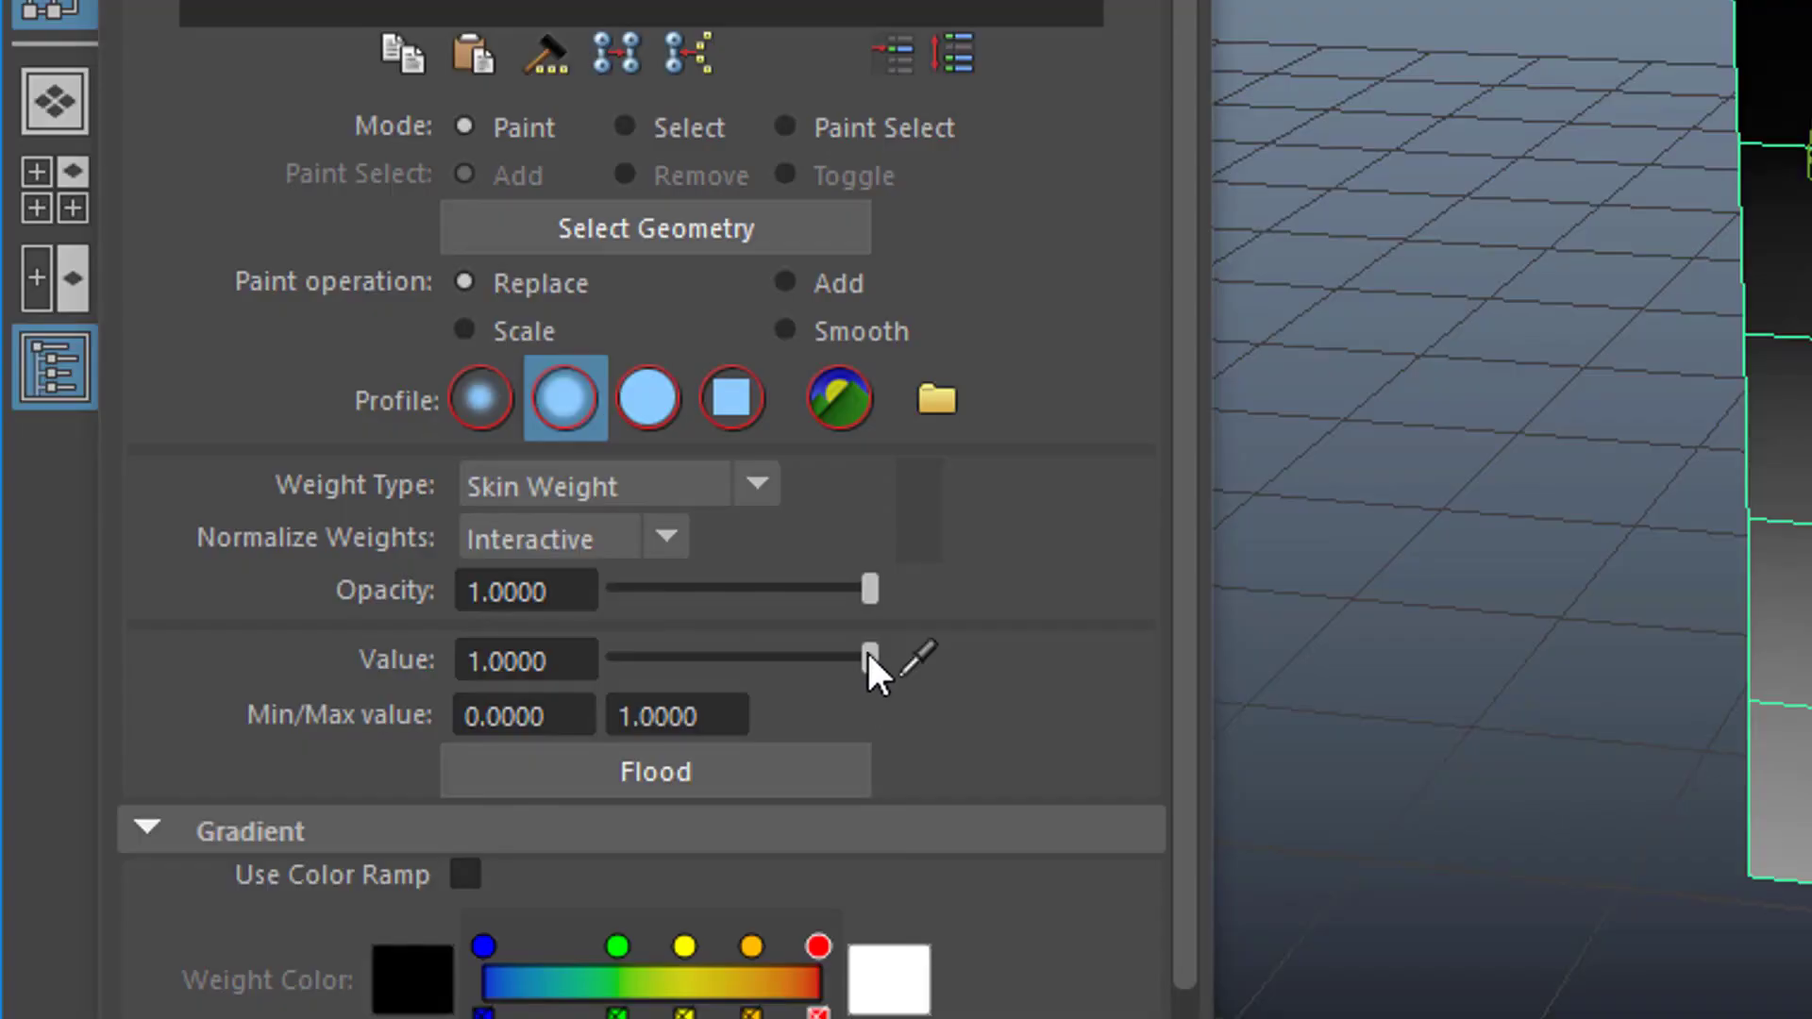
Step: Set the Paint Skin Weights value to 0 for the joint2|joint3|joint4 influence
left_click_drag(869, 658, 651, 668)
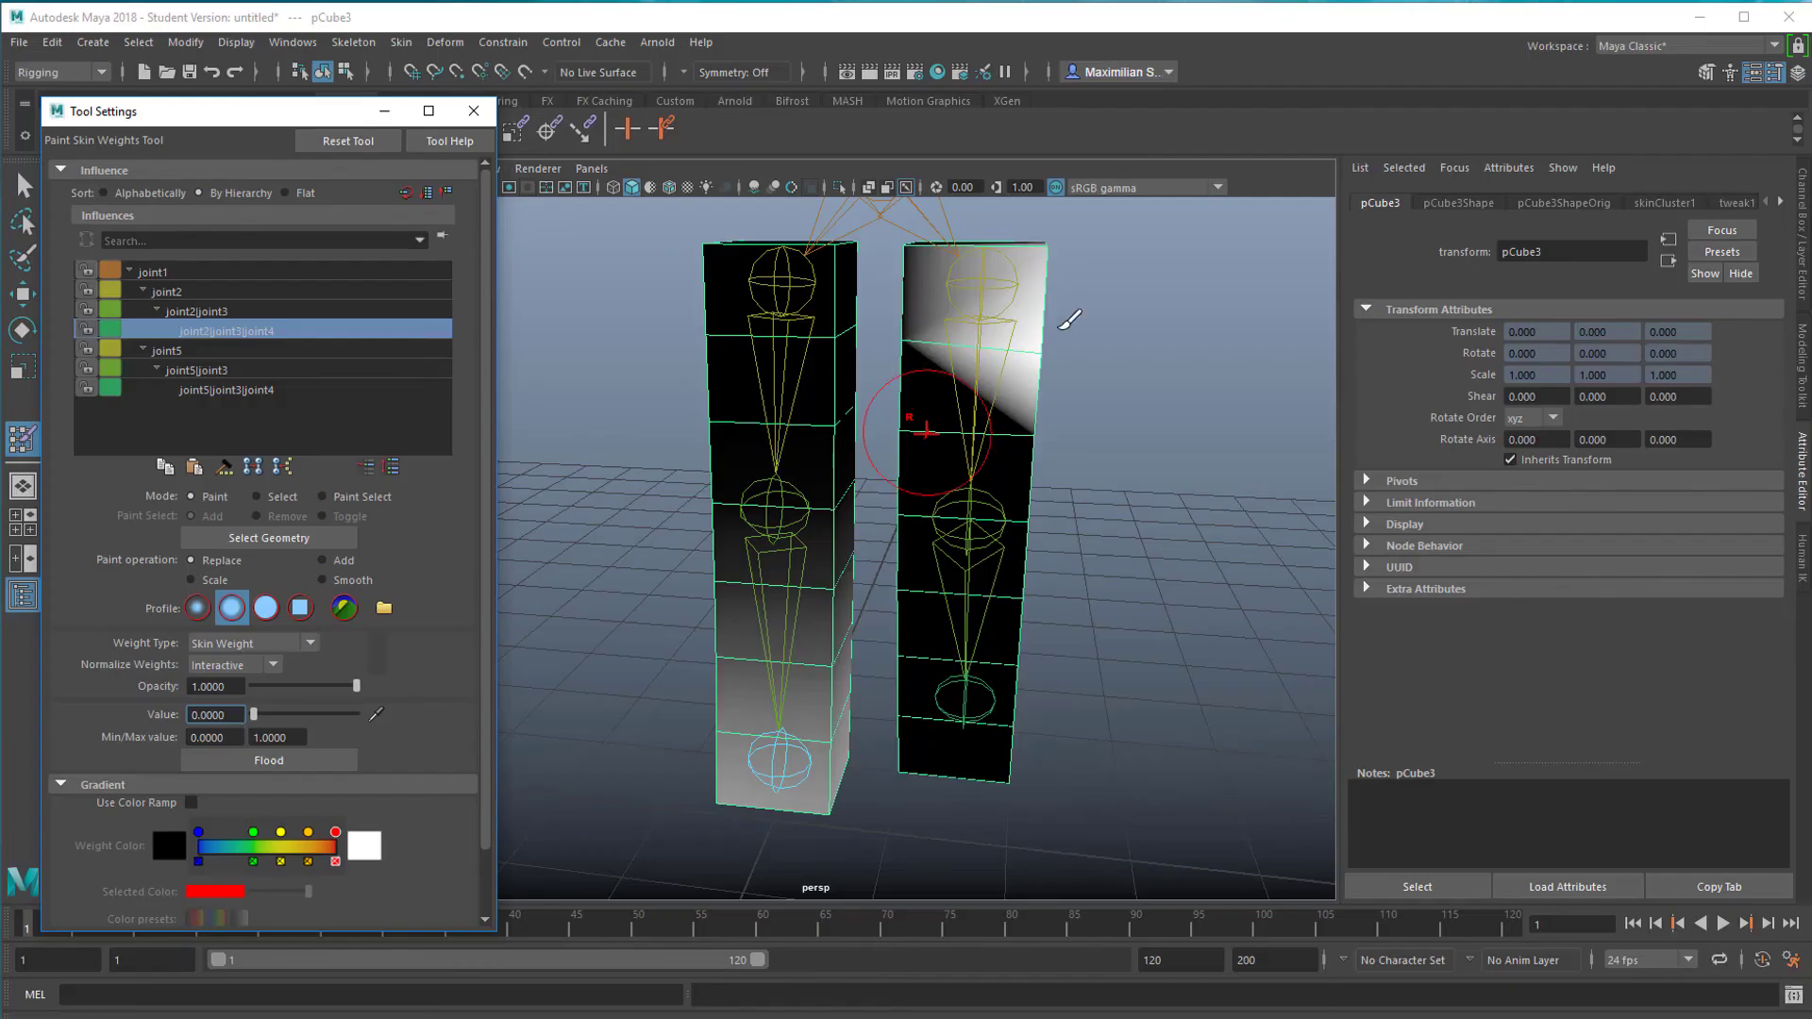